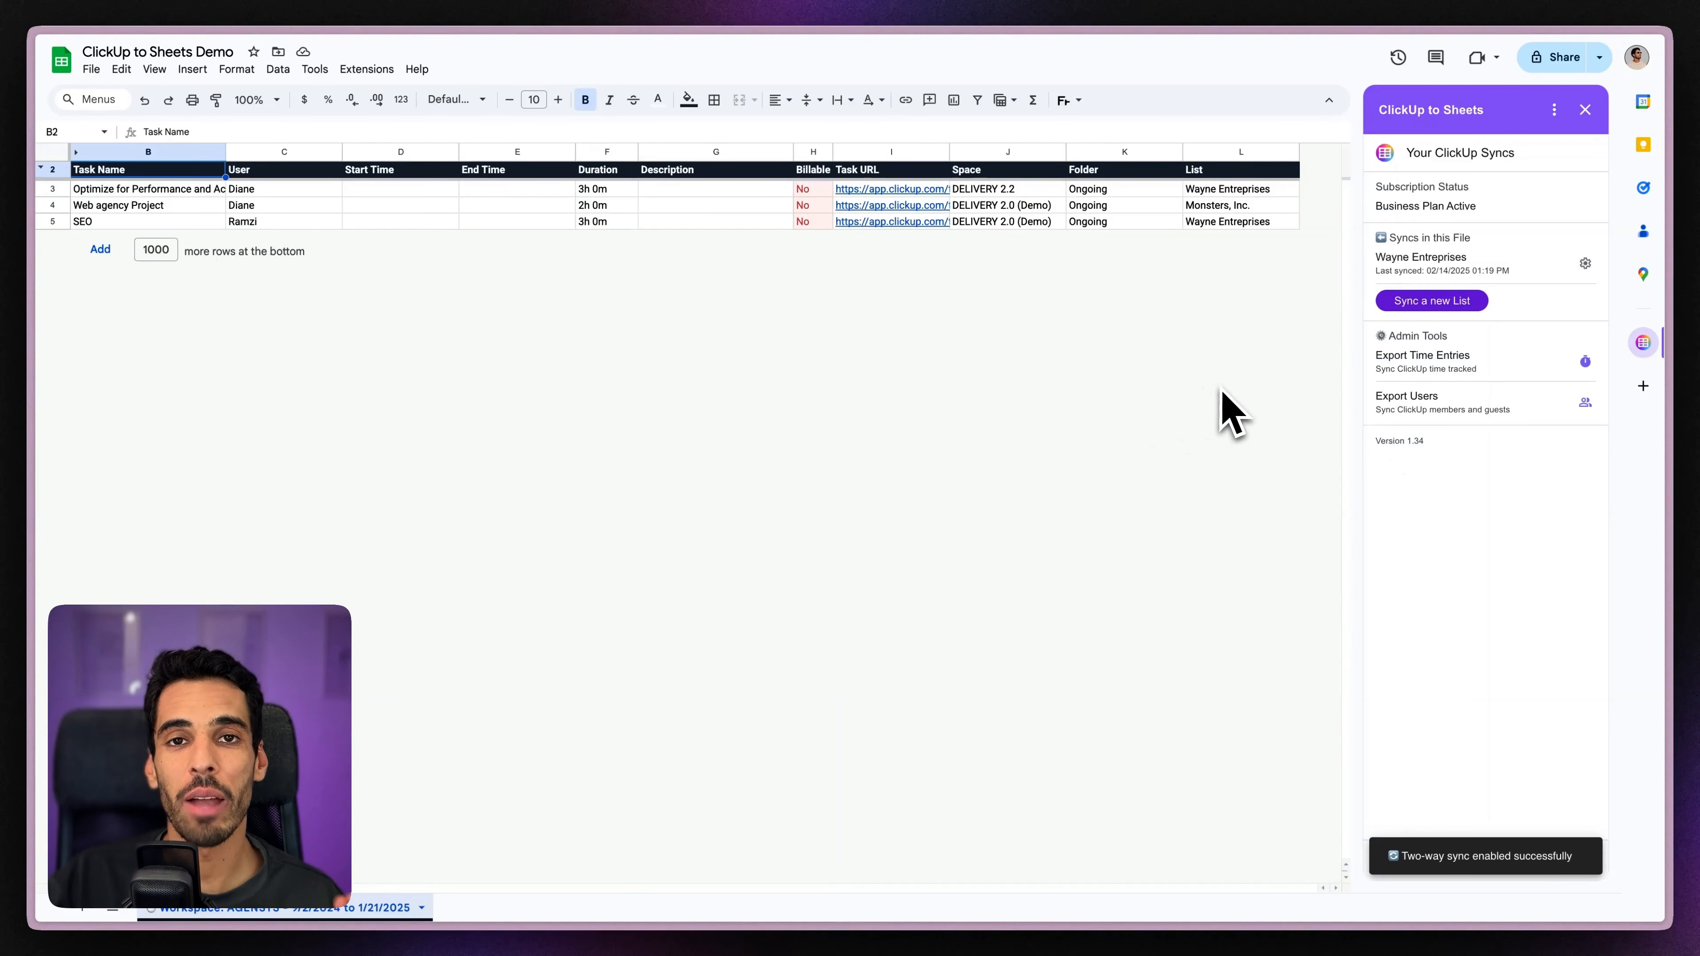
- Switch to ClickUp and expand the subtasks of Analytics and Website Design in the Monsters, Inc. list
mouse_move(8, 561)
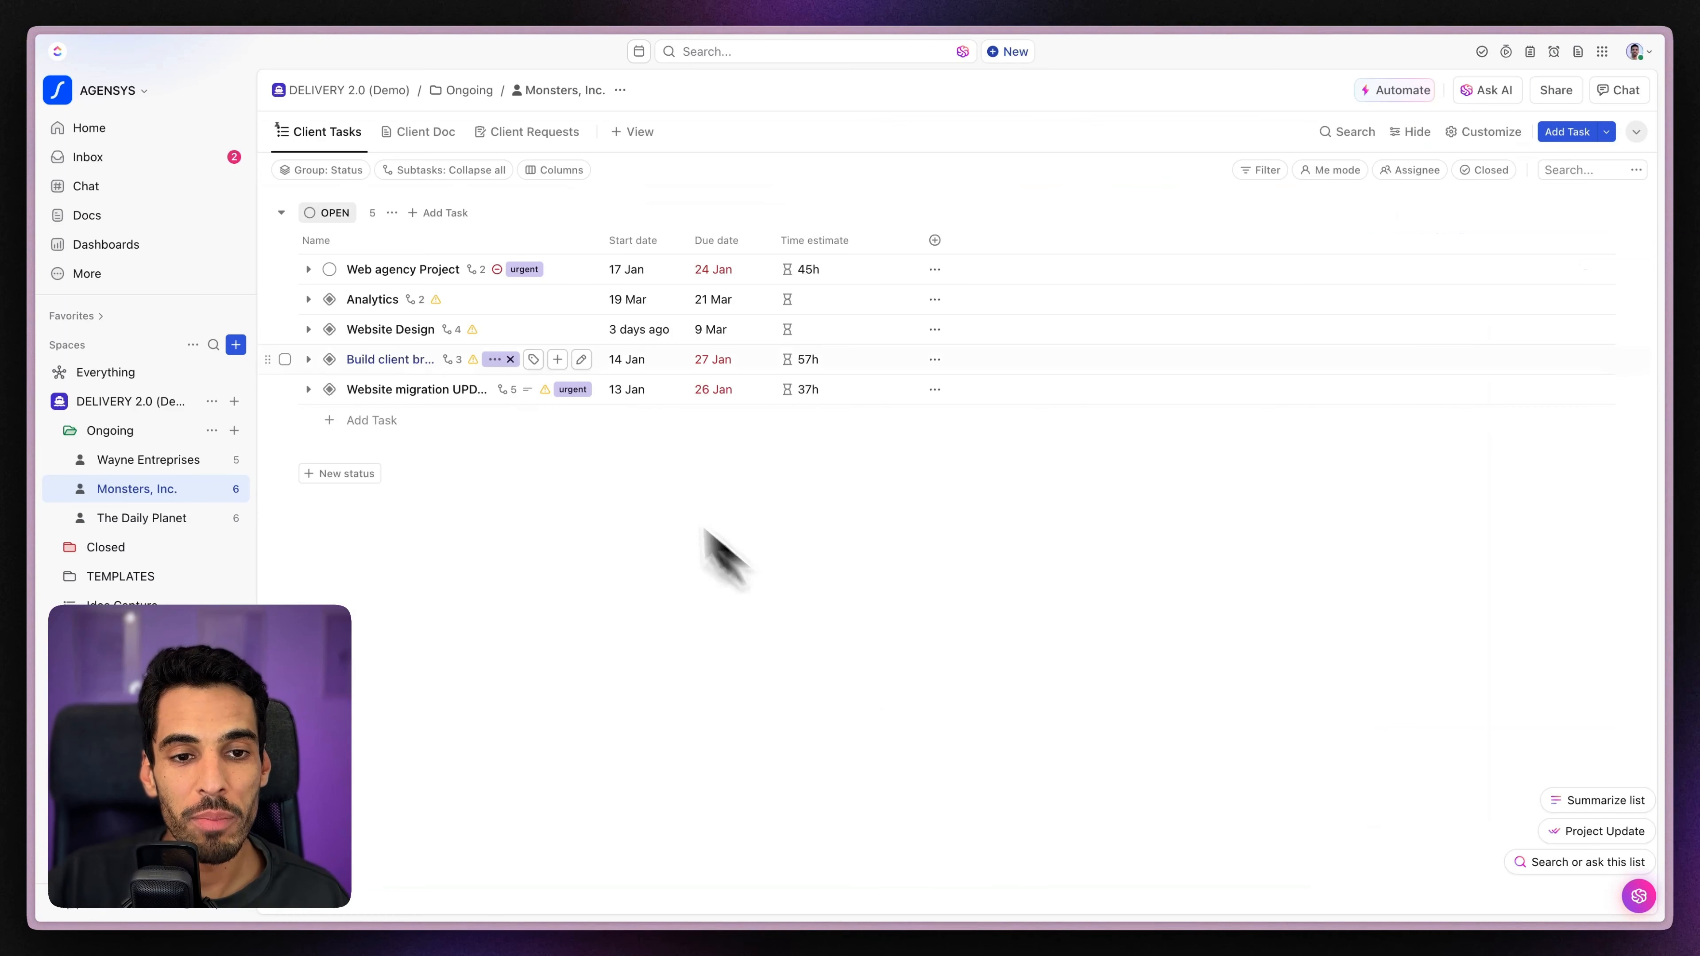
left_click(467, 175)
left_click(471, 401)
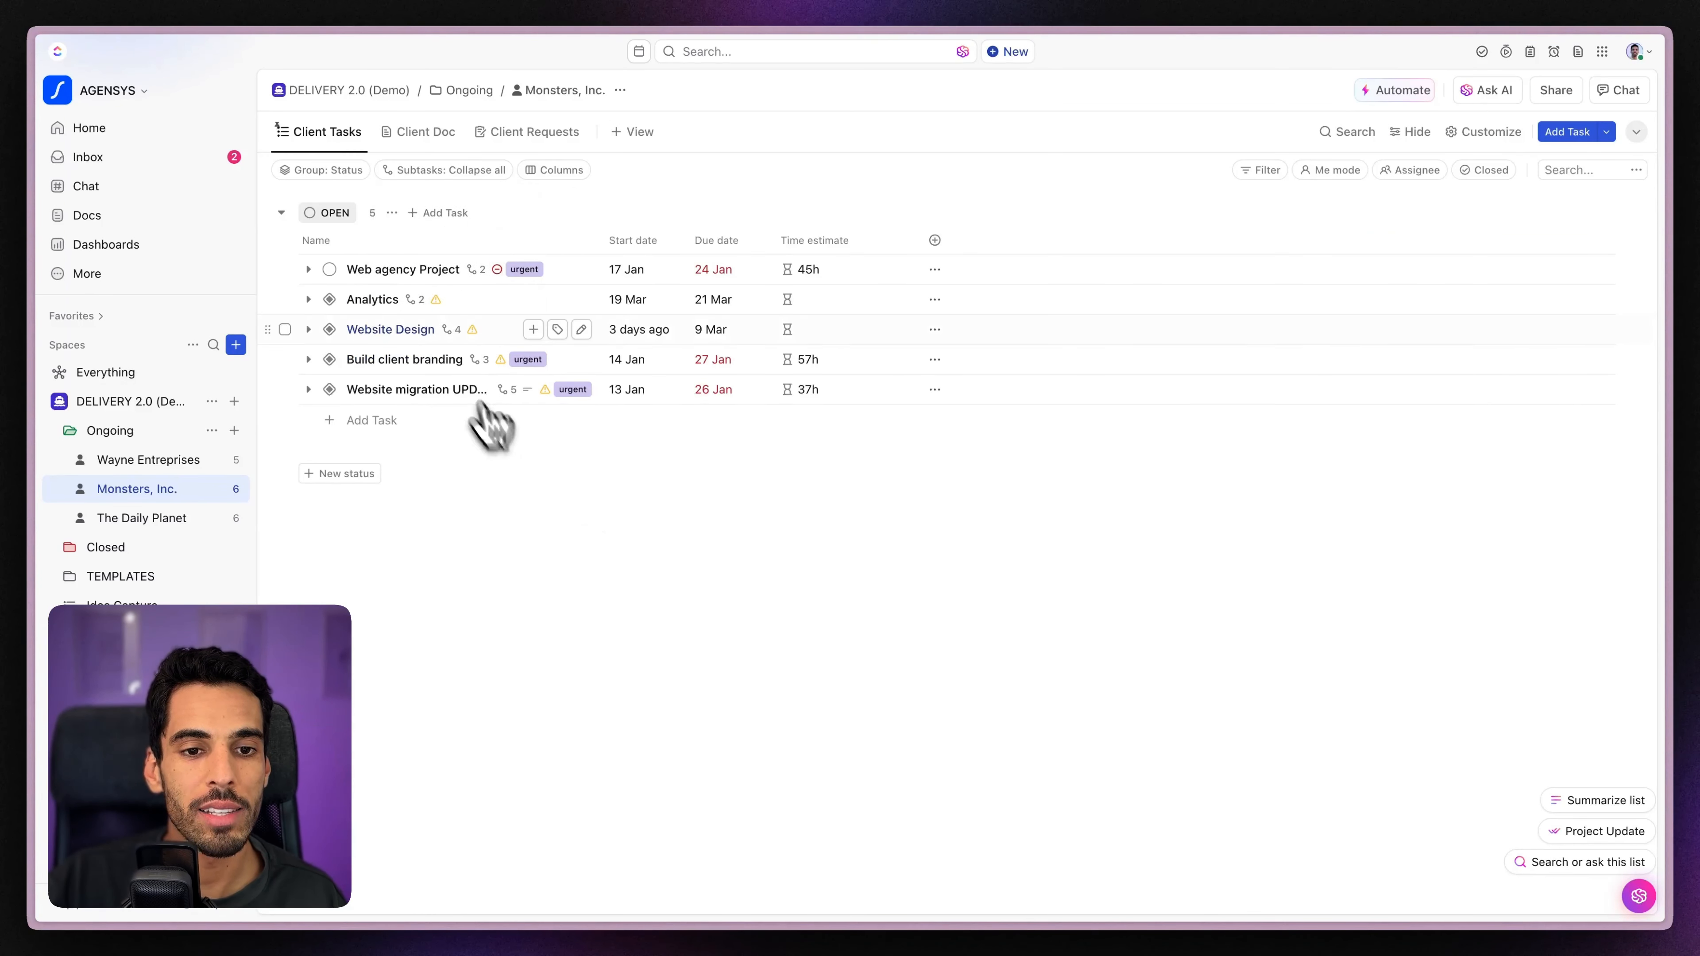
left_click(415, 299)
left_click(451, 419)
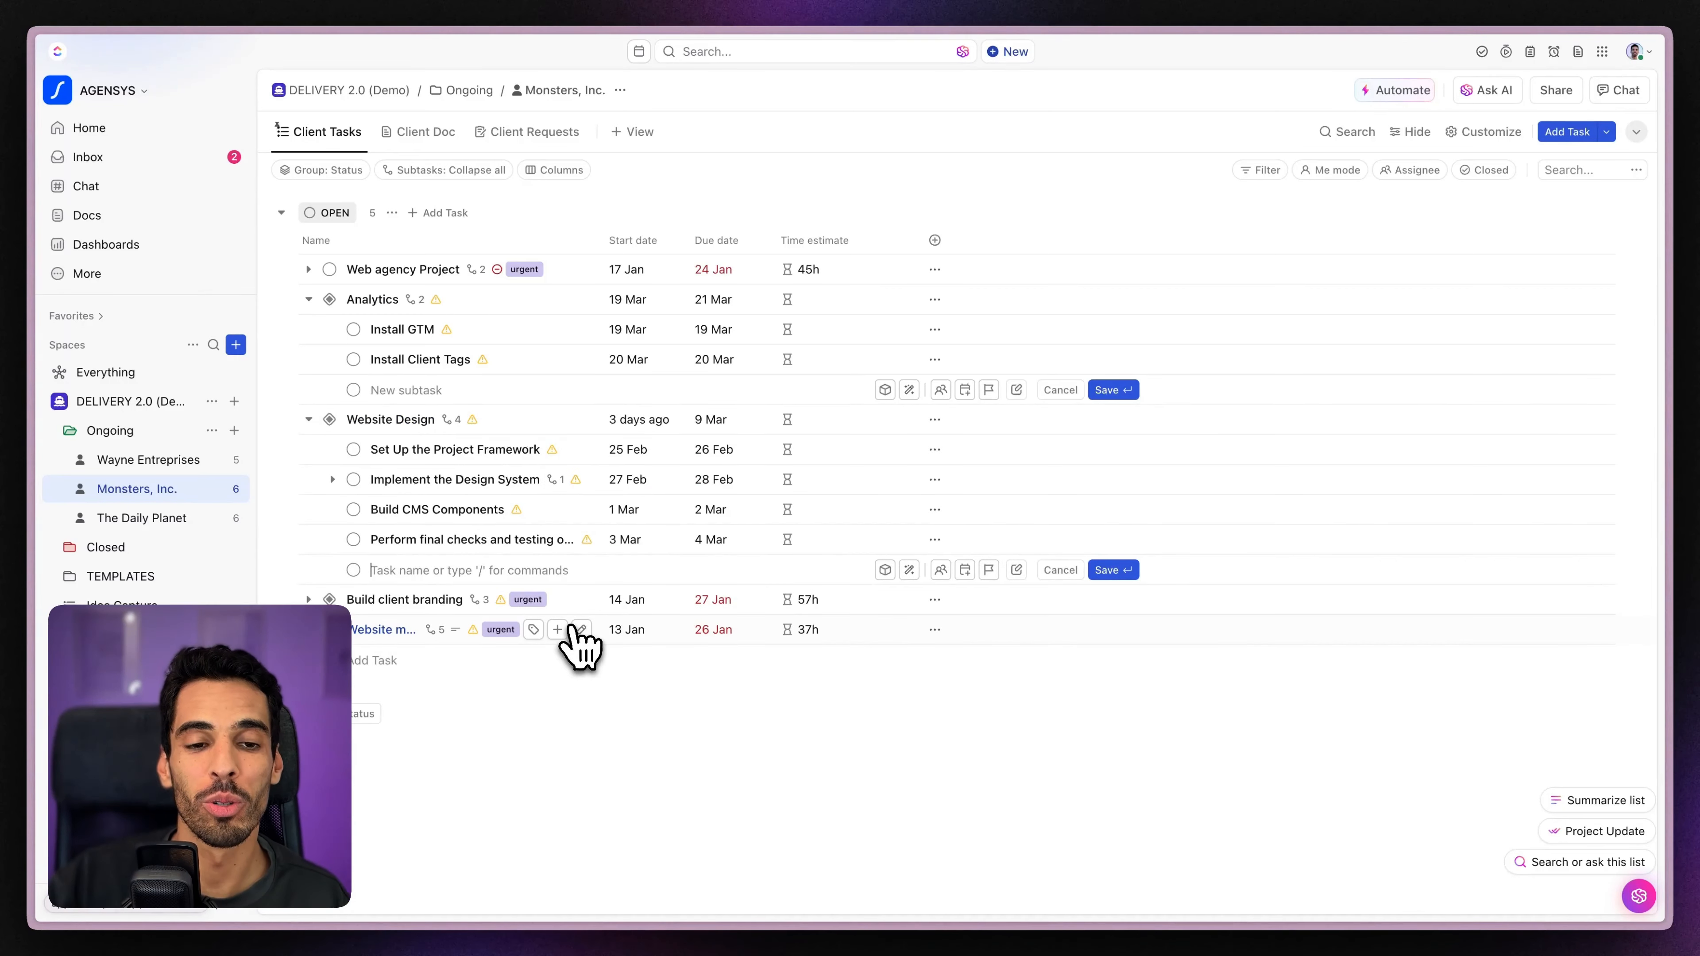
- Back in Google Sheets, set up a new list sync for workspace AGENSYS, space DELIVERY 2.0 (Demo), folder Ongoing, list Monsters, Inc
mouse_move(12, 521)
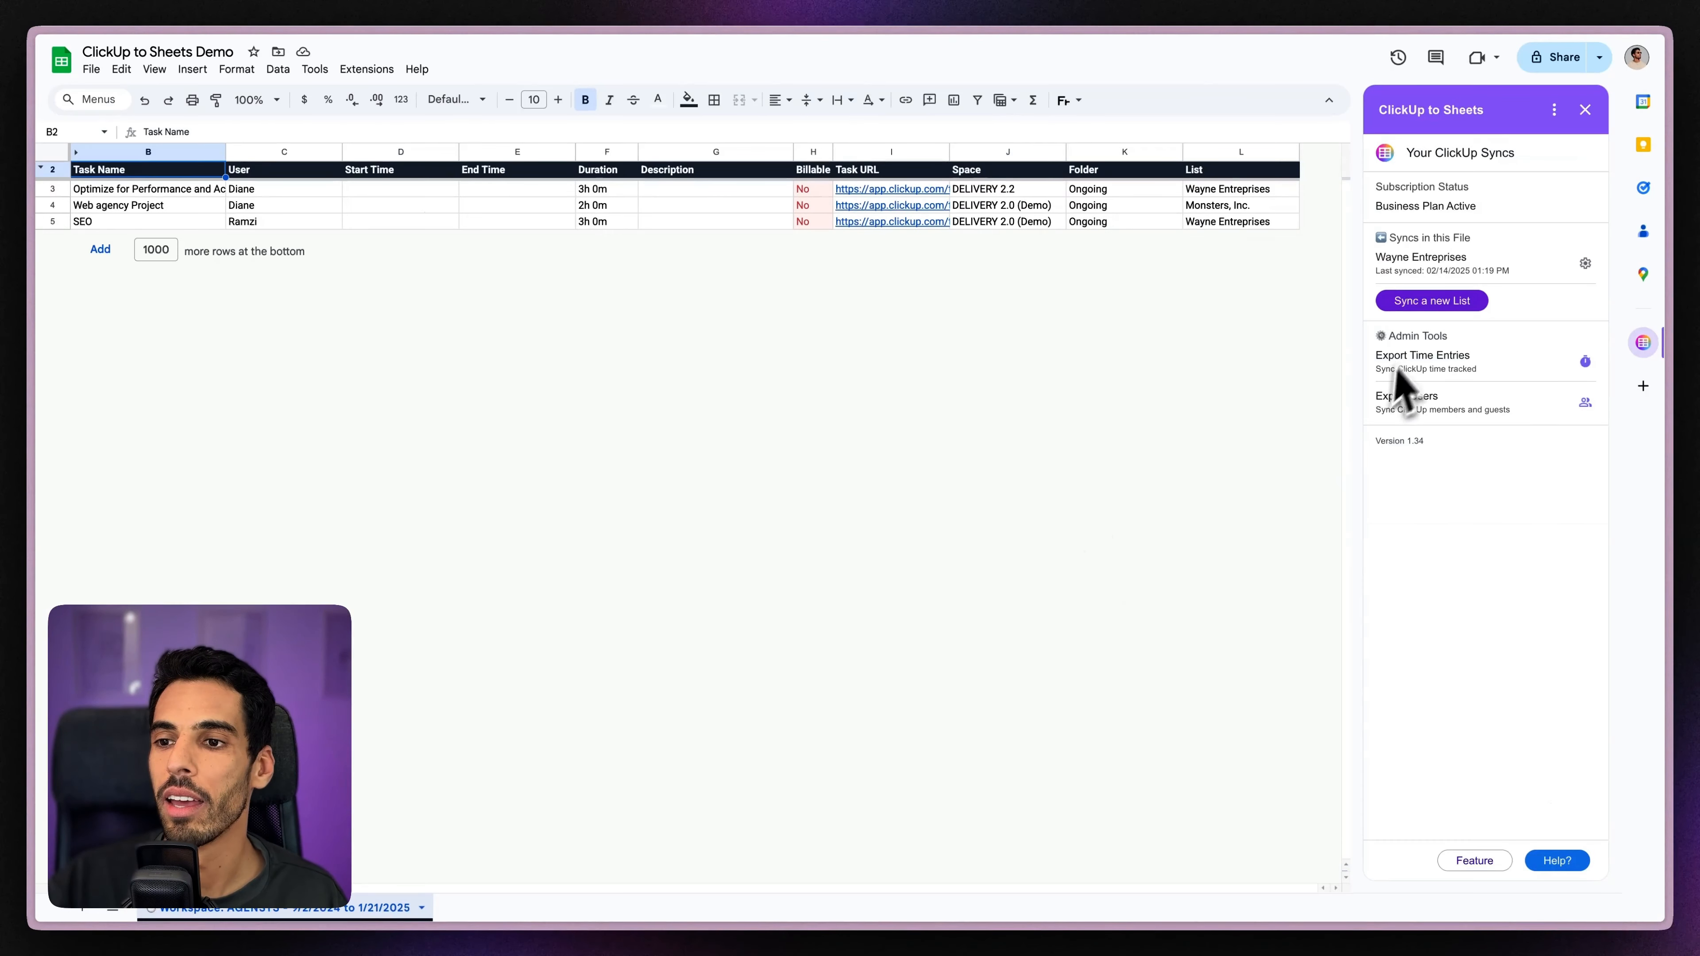
left_click(1426, 304)
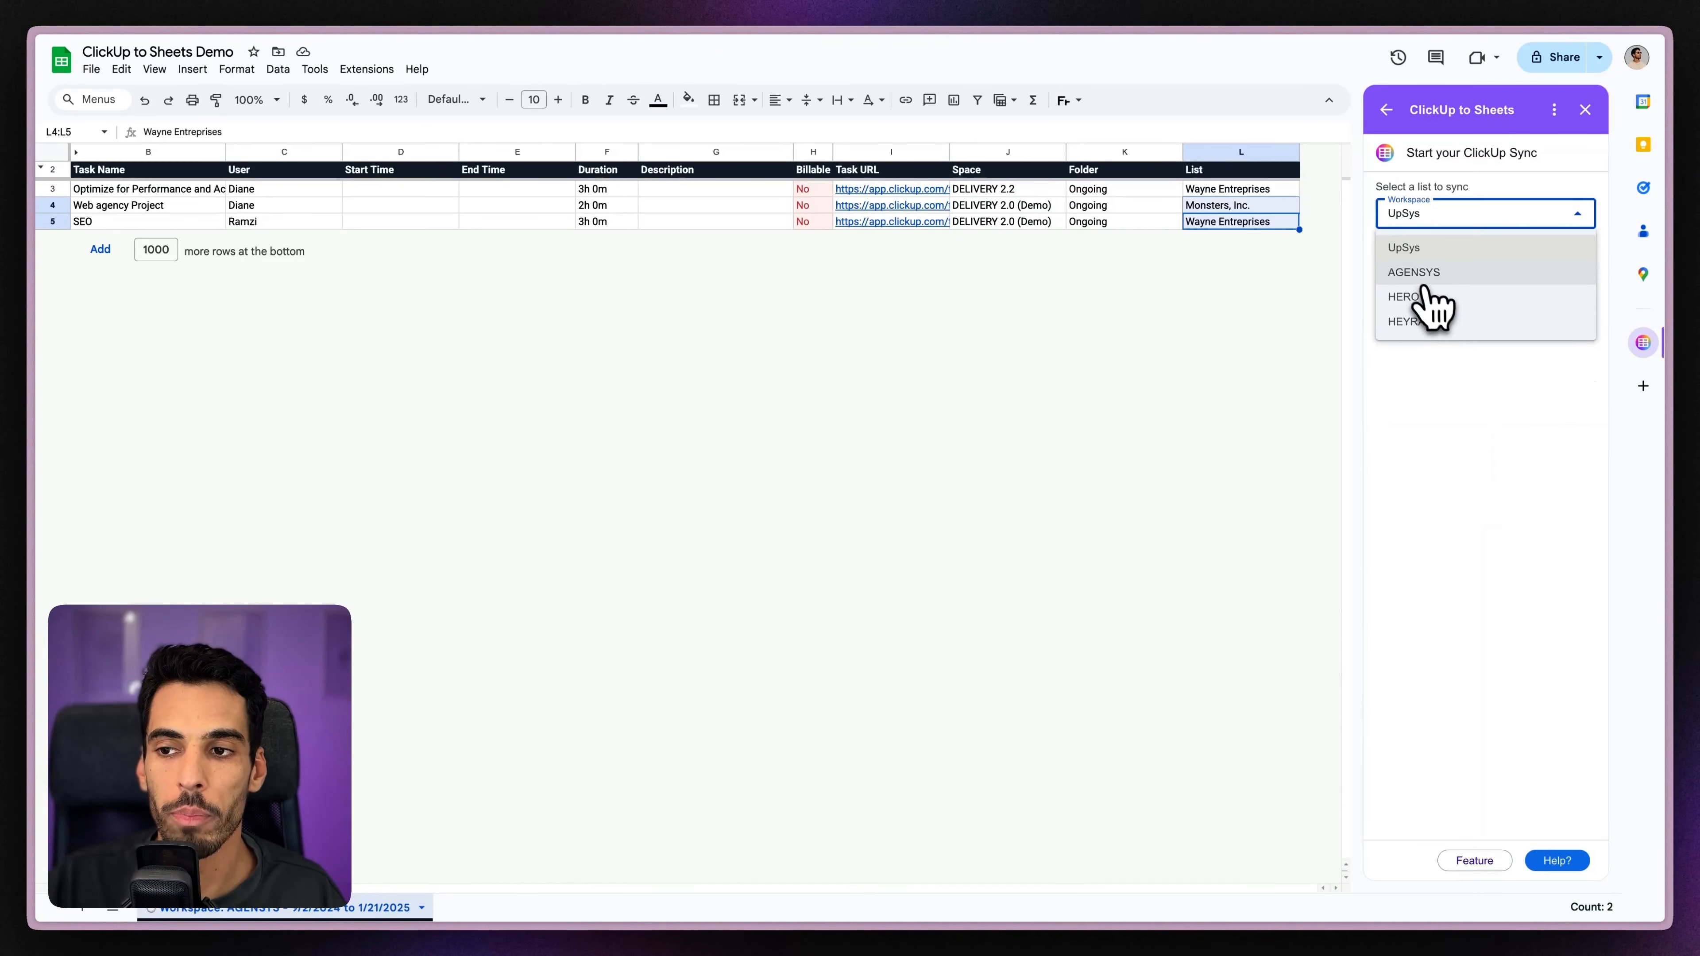
left_click(1444, 274)
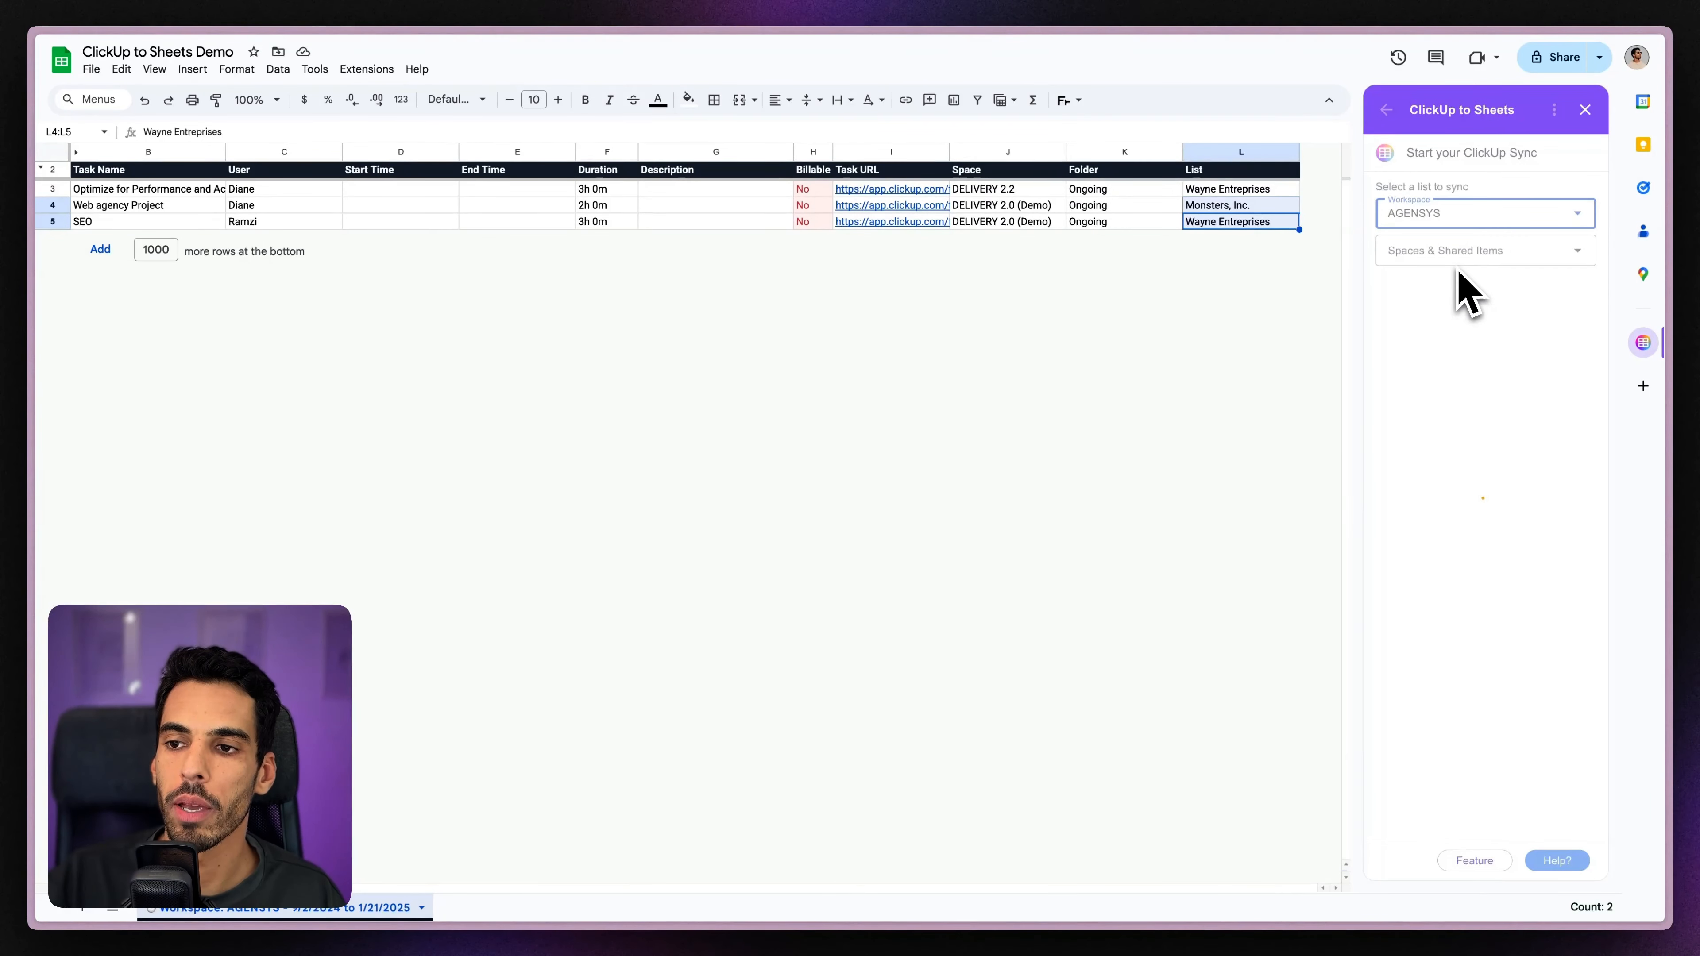
left_click(1460, 253)
scroll(1470, 388, "down", 3)
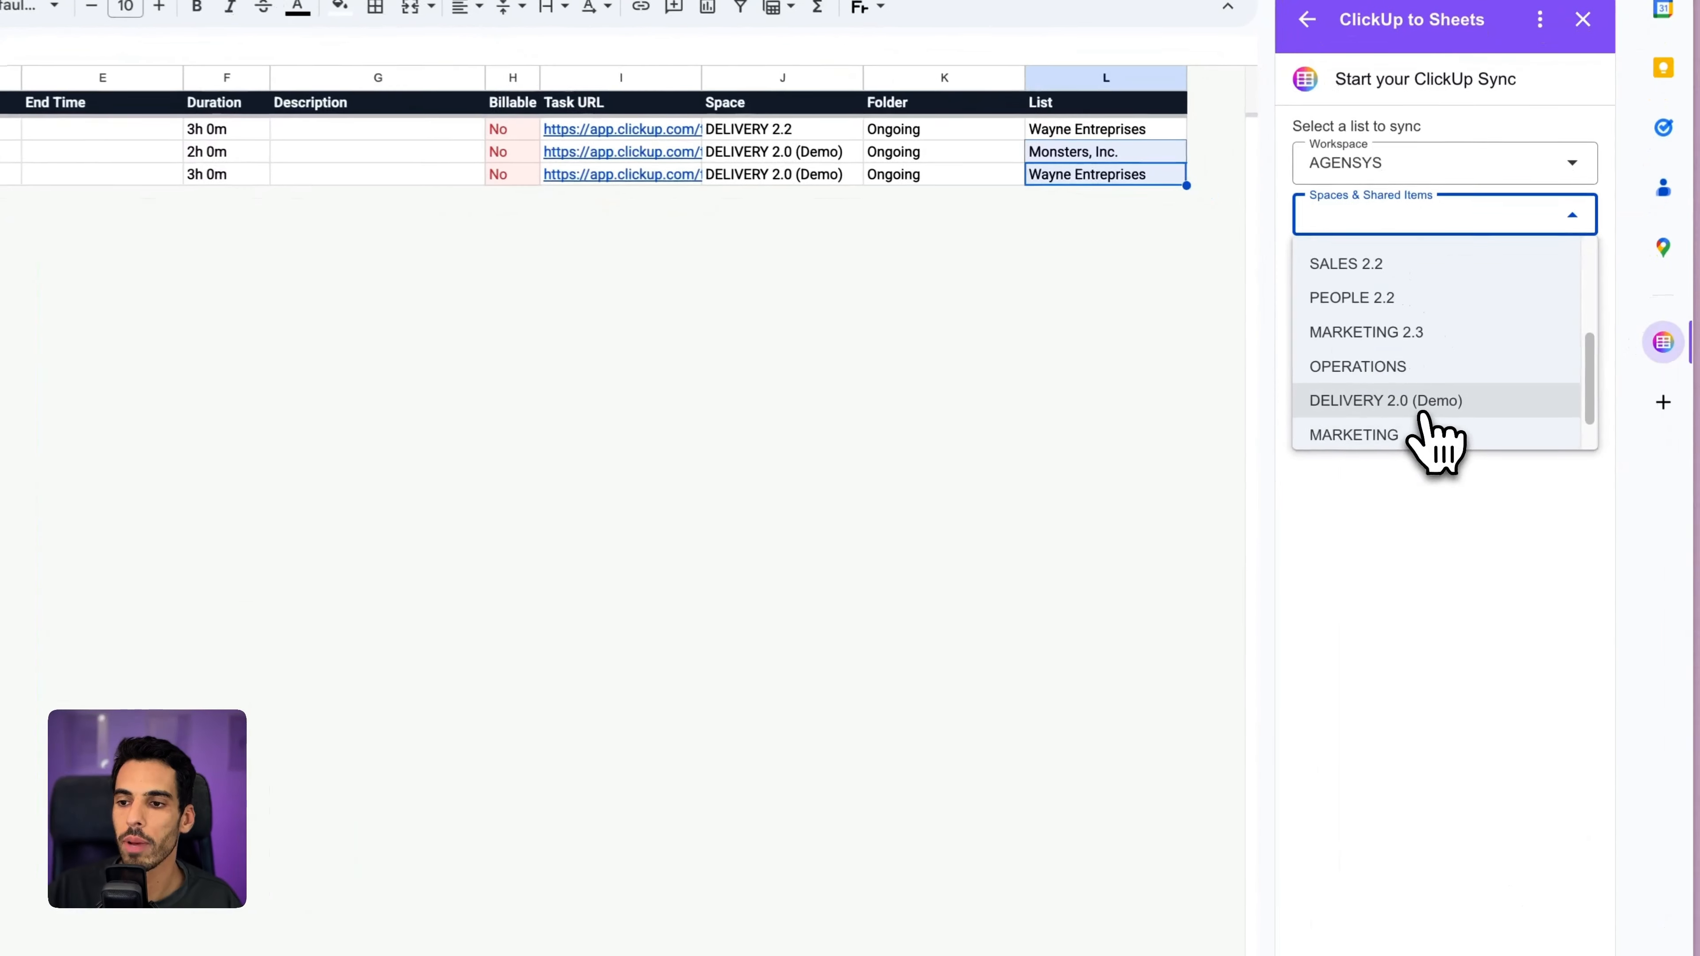
left_click(1432, 396)
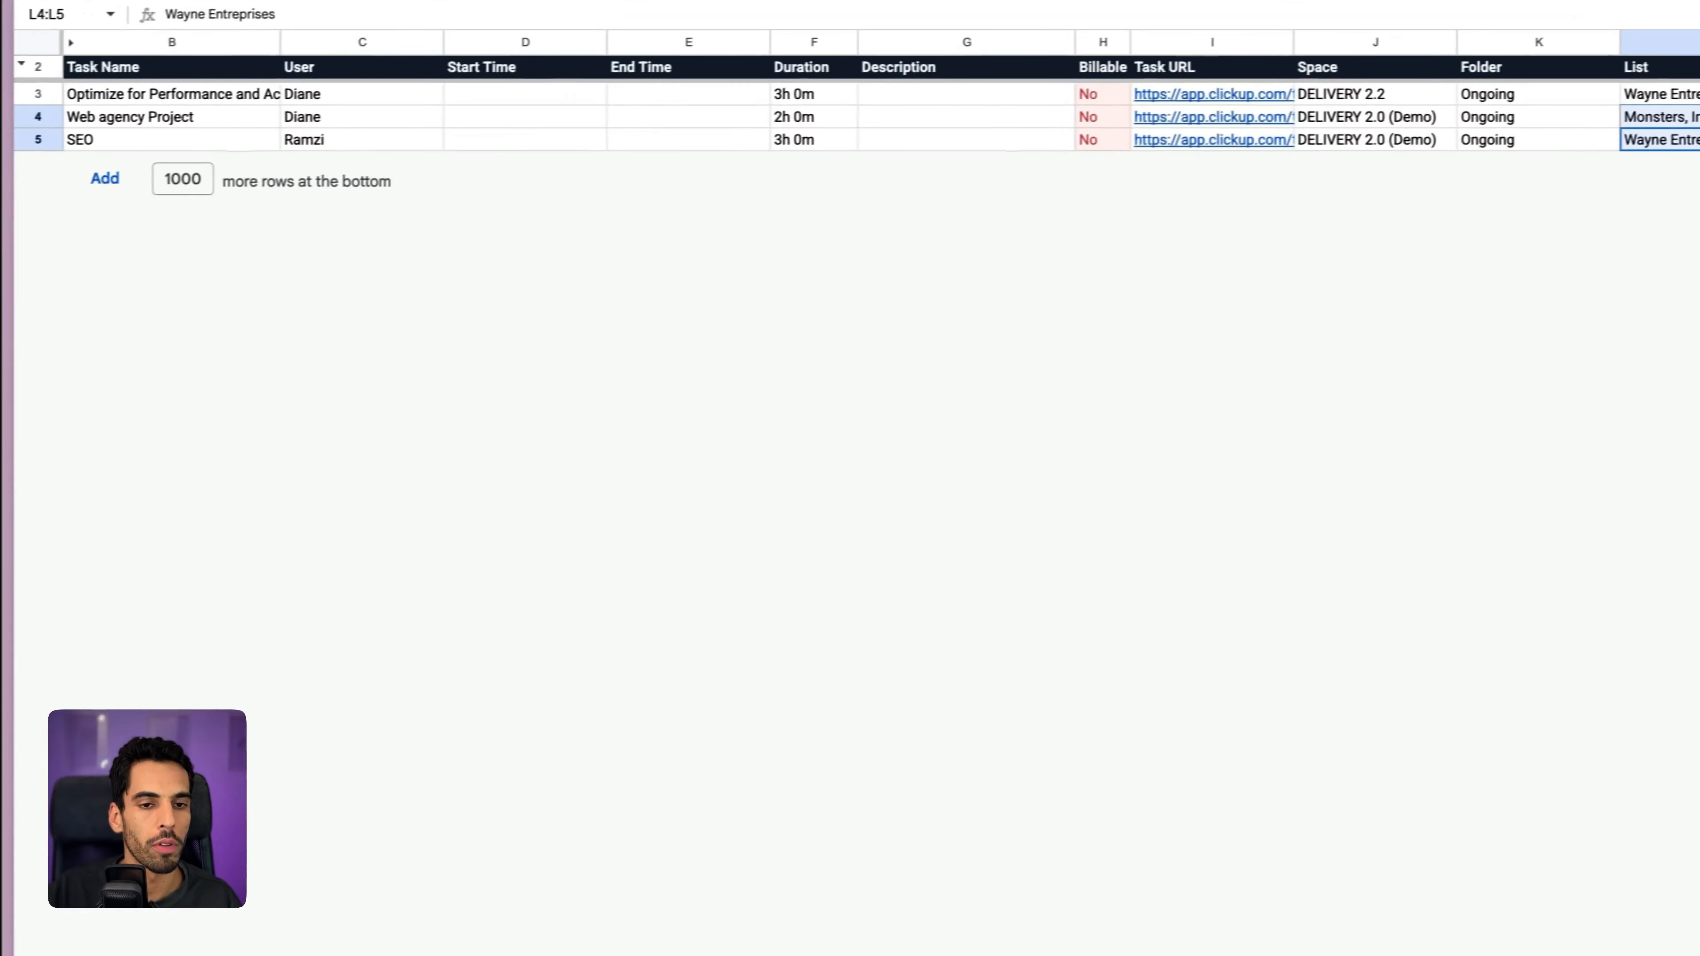
left_click(1366, 264)
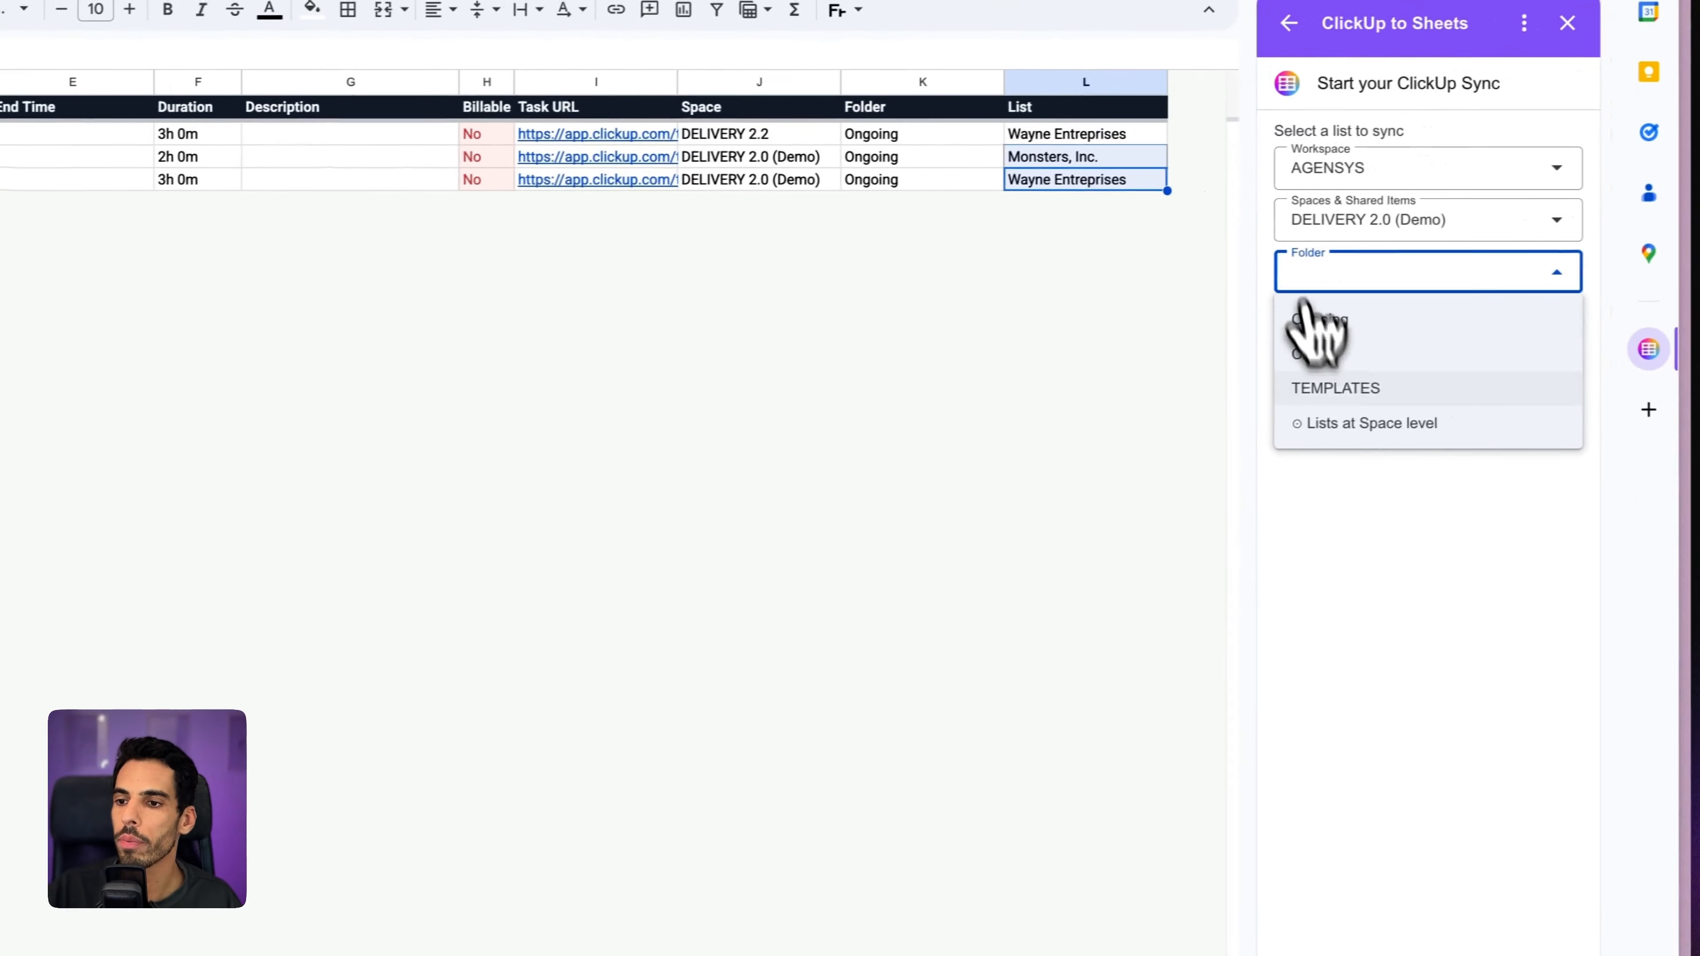
left_click(1322, 320)
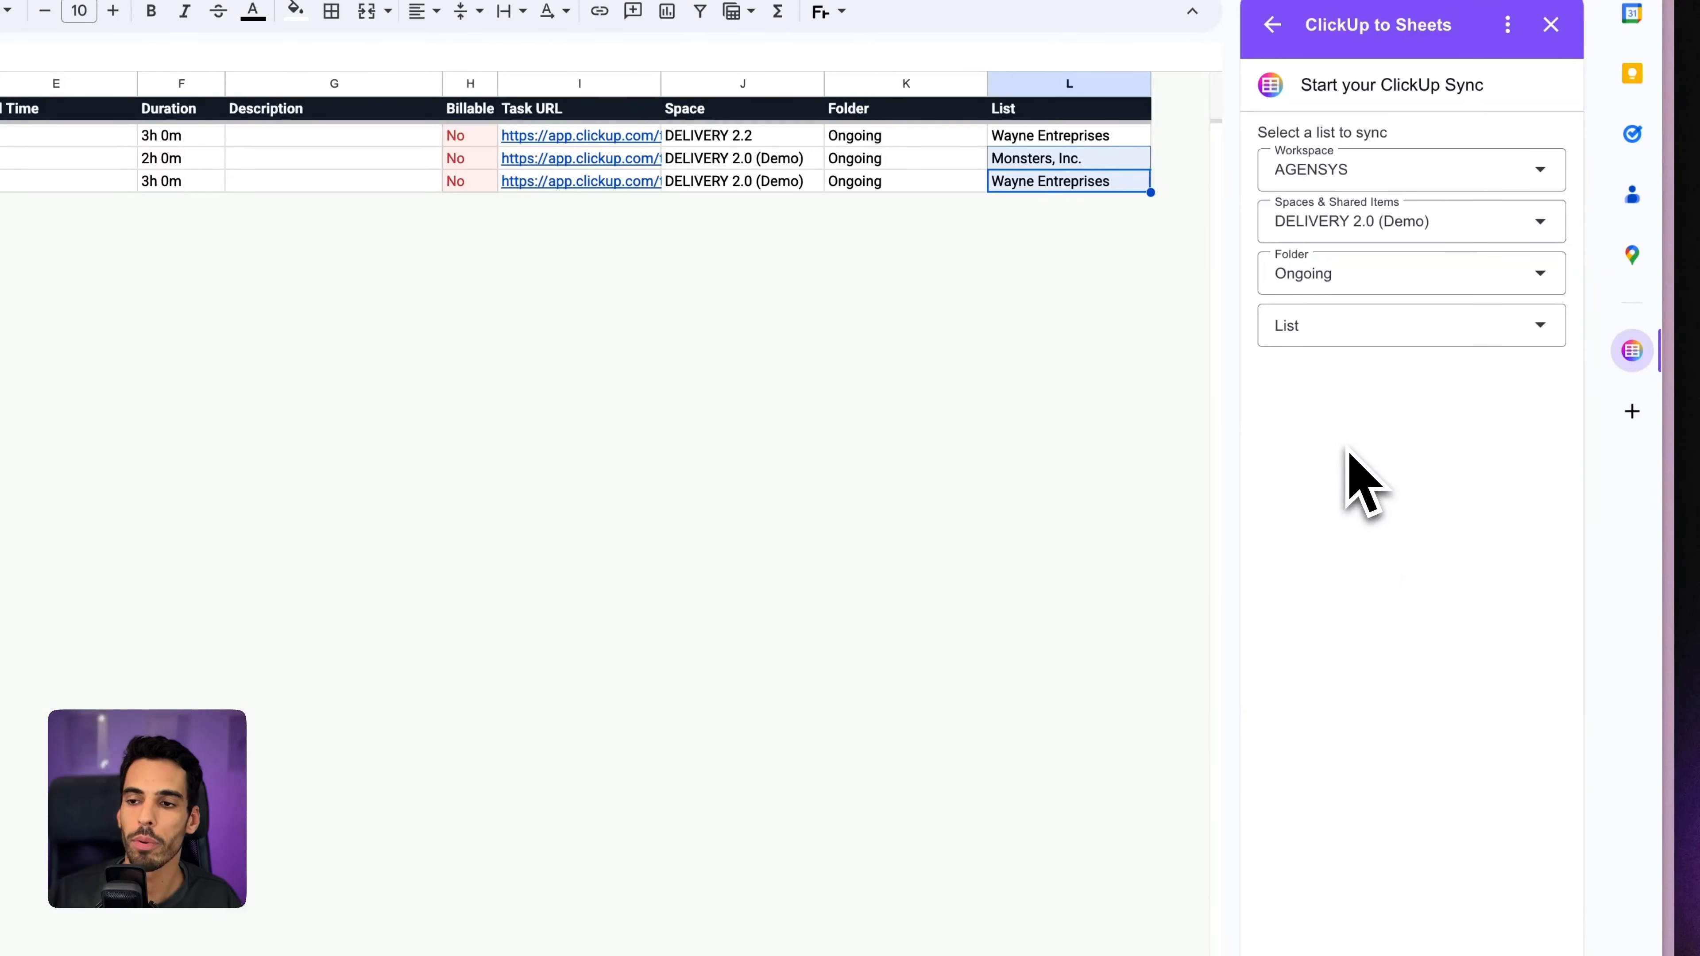
left_click(1339, 329)
left_click(1323, 405)
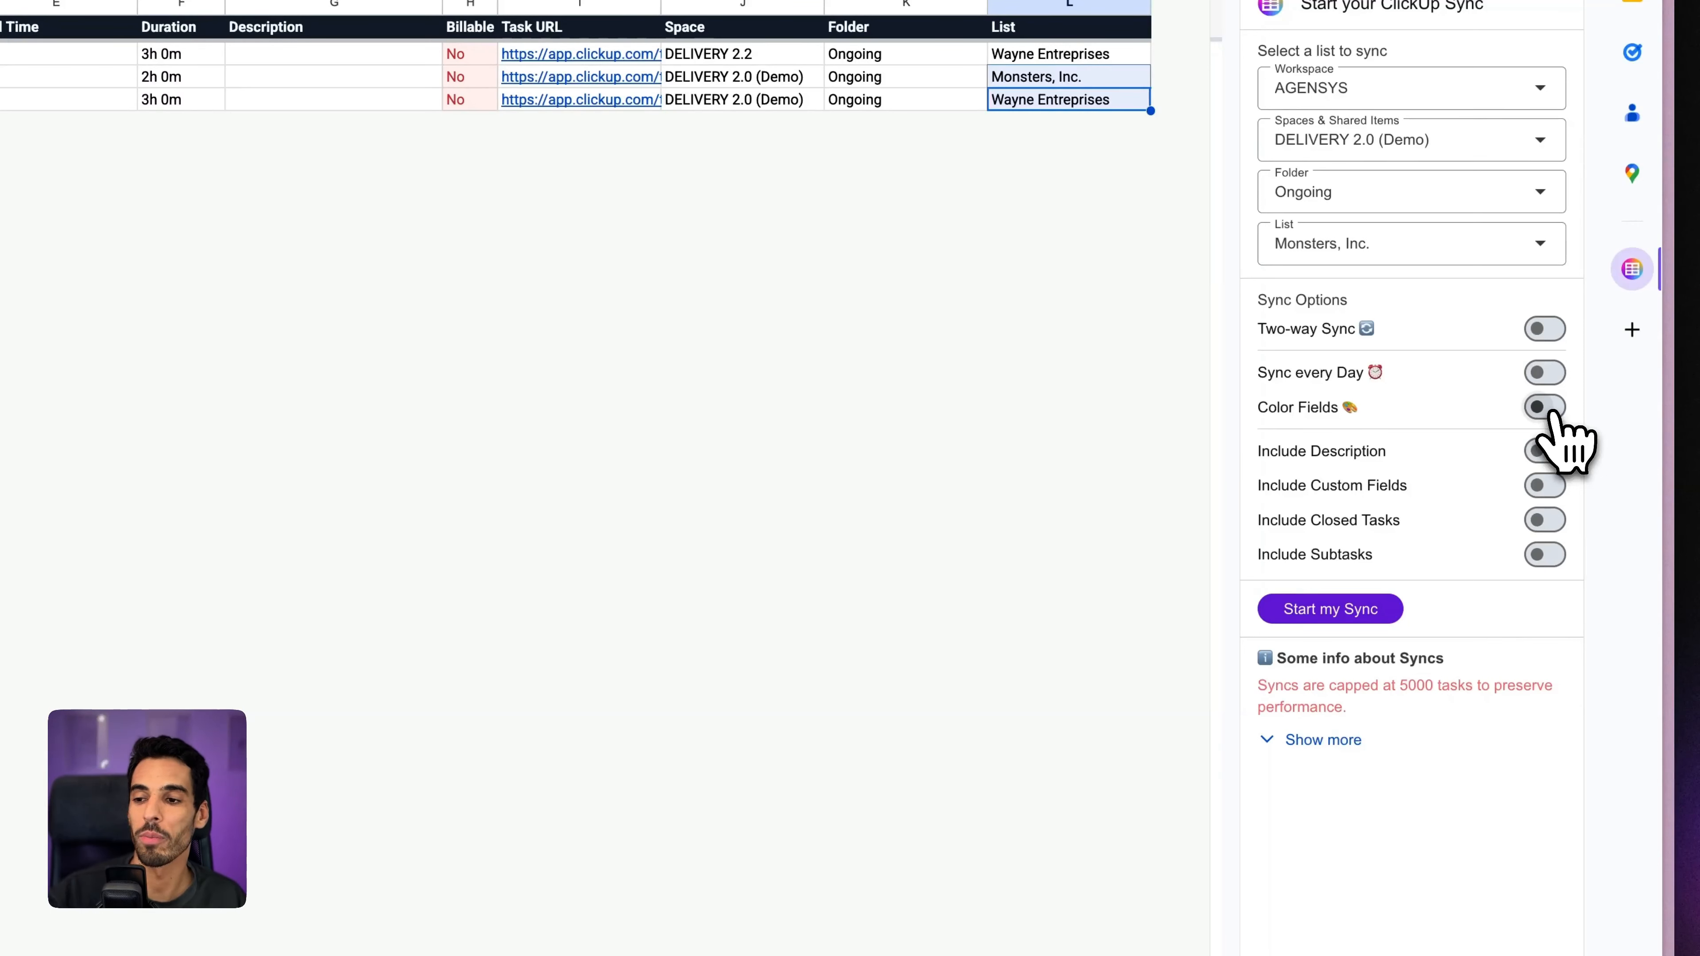
- Enable color fields, daily sync, description, custom fields, closed tasks, subtasks and two-way sync, and start the sync, accepting the two-way warning
left_click(1552, 408)
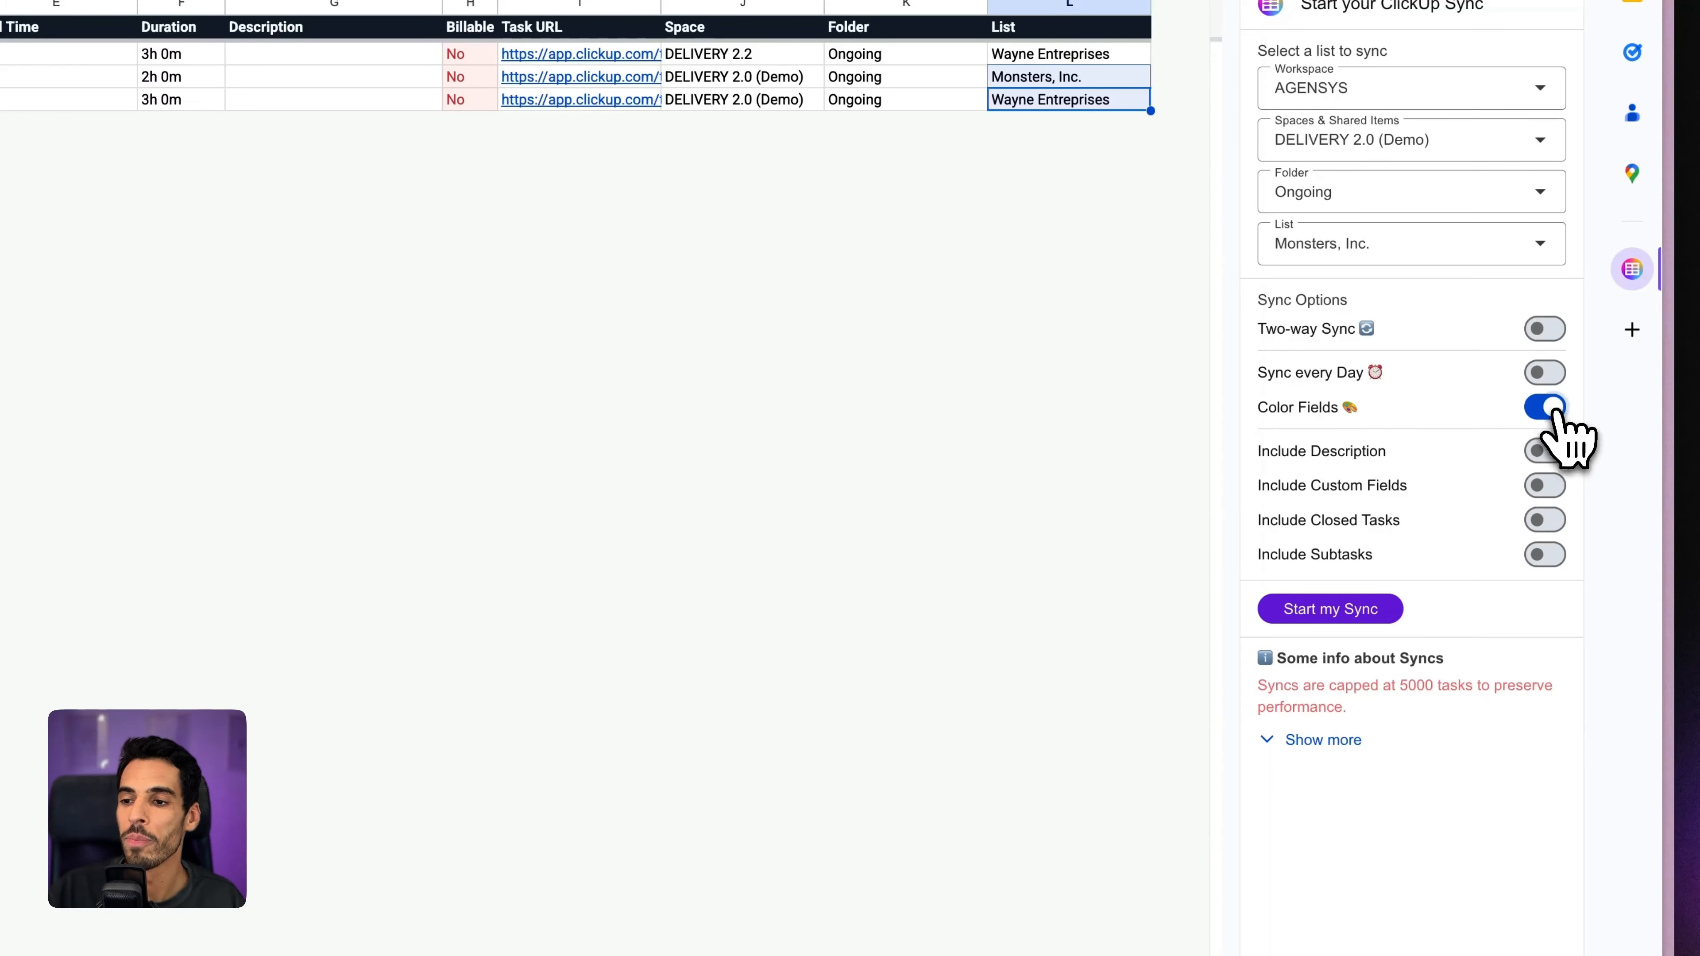
left_click(1544, 375)
left_click(1546, 450)
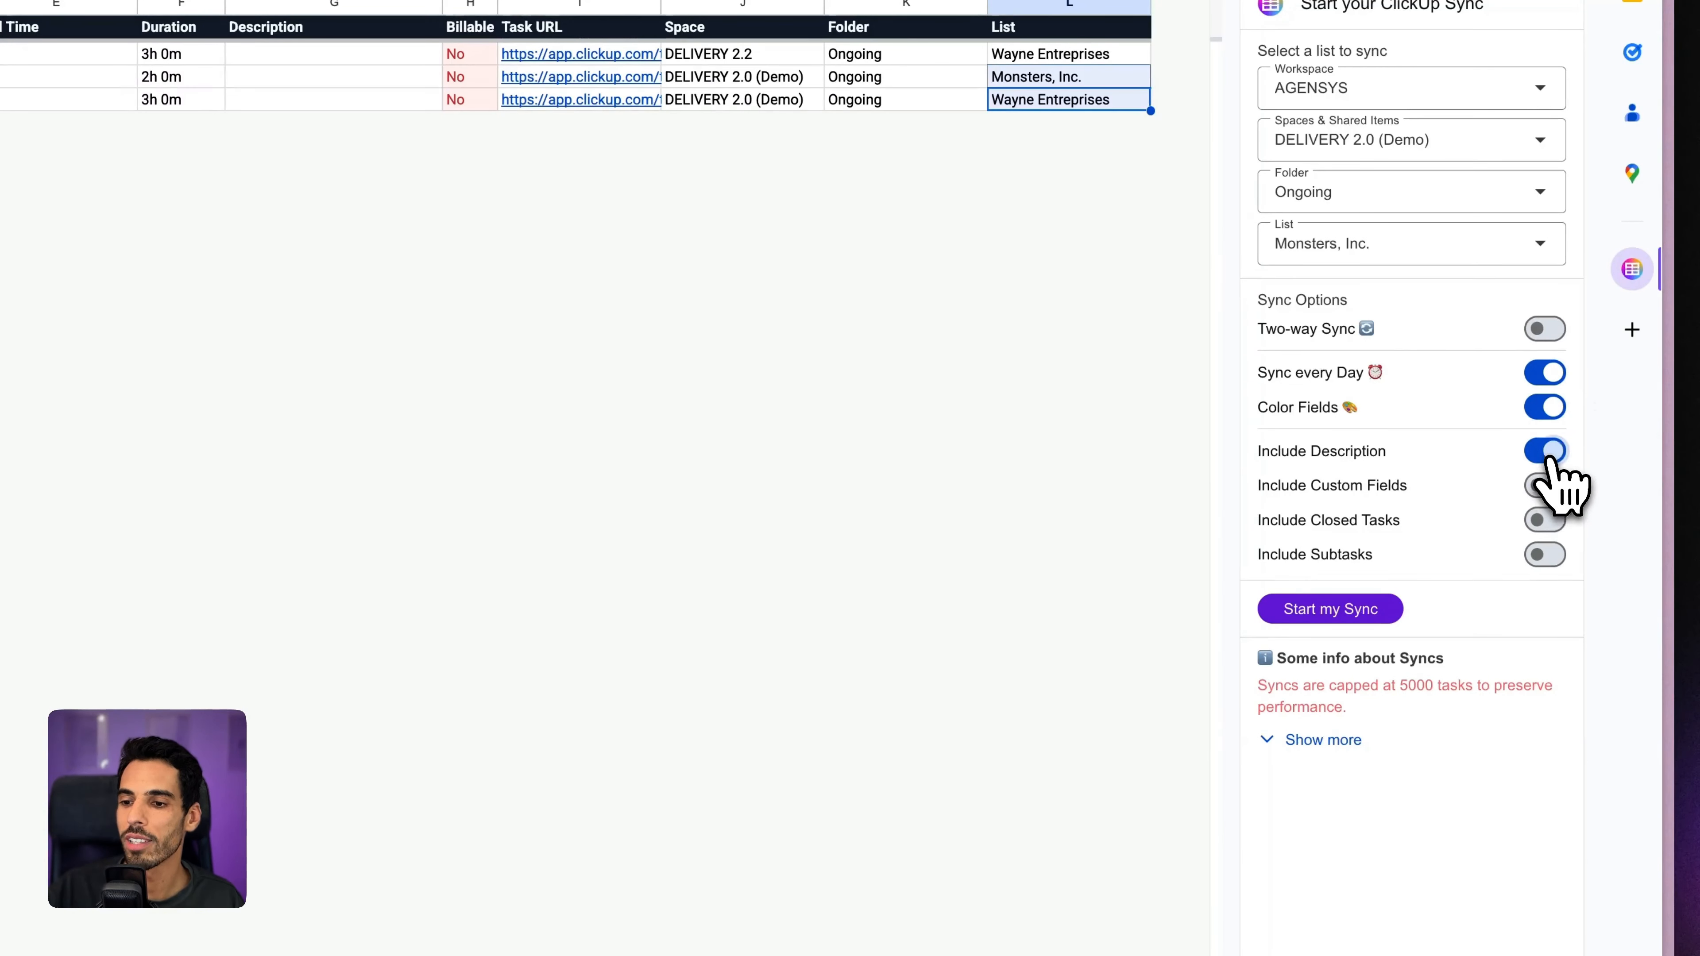
left_click(1546, 485)
left_click(1548, 520)
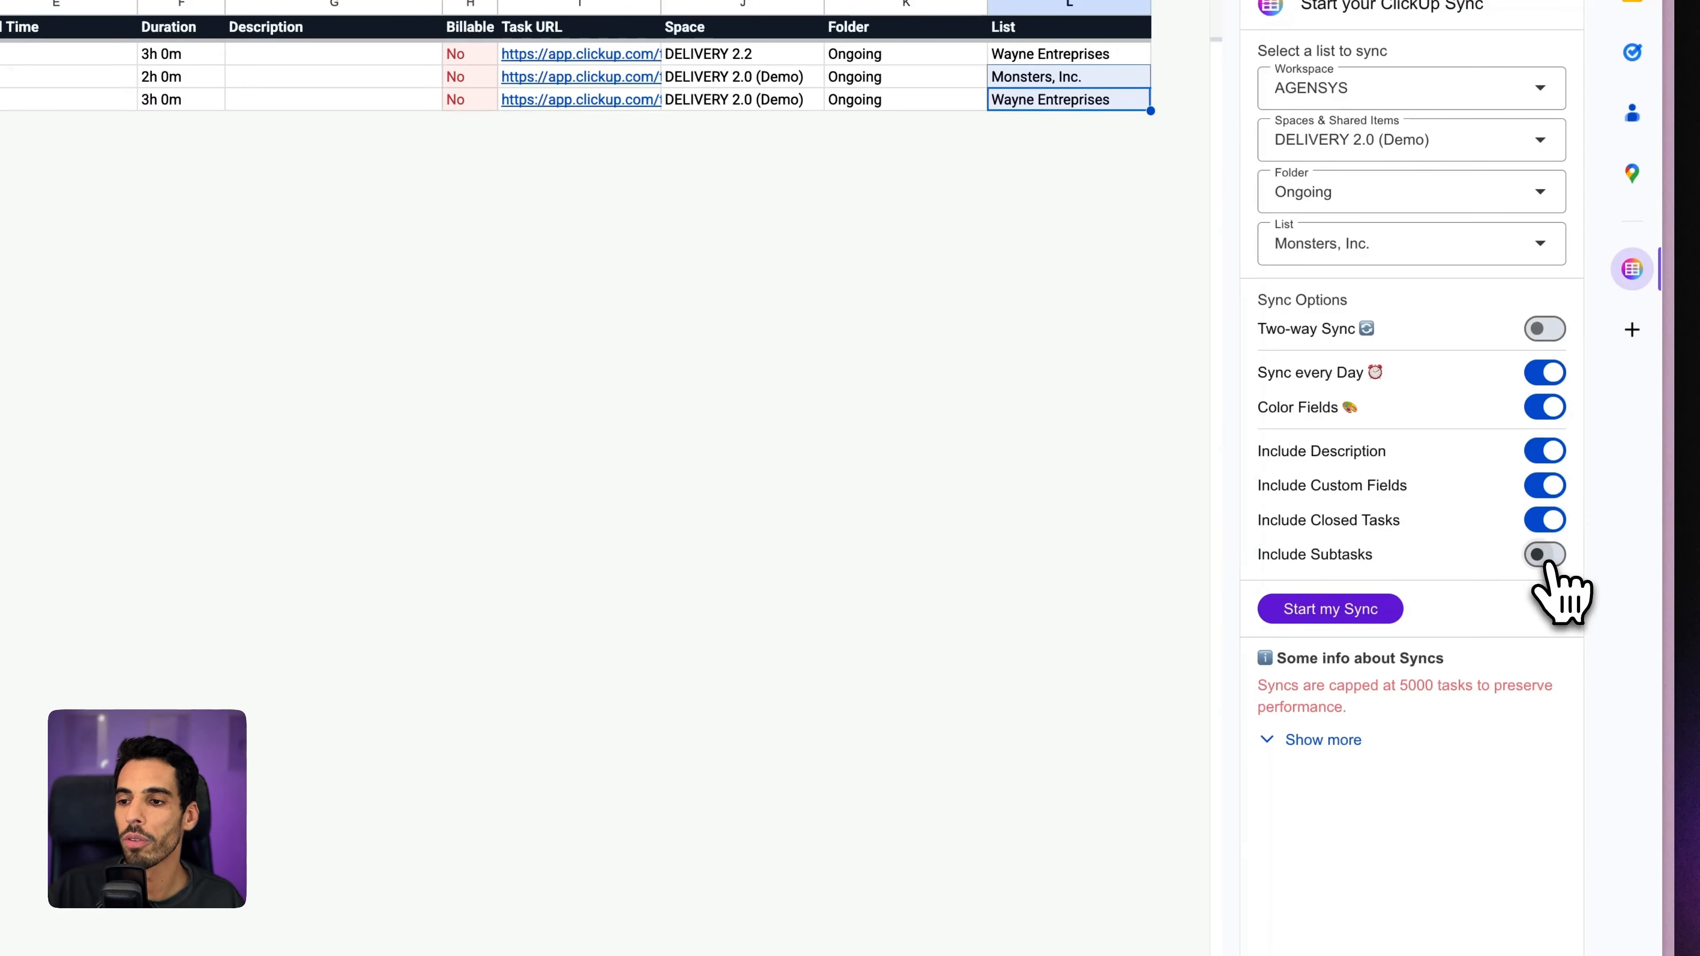
left_click(1547, 555)
left_click(1546, 329)
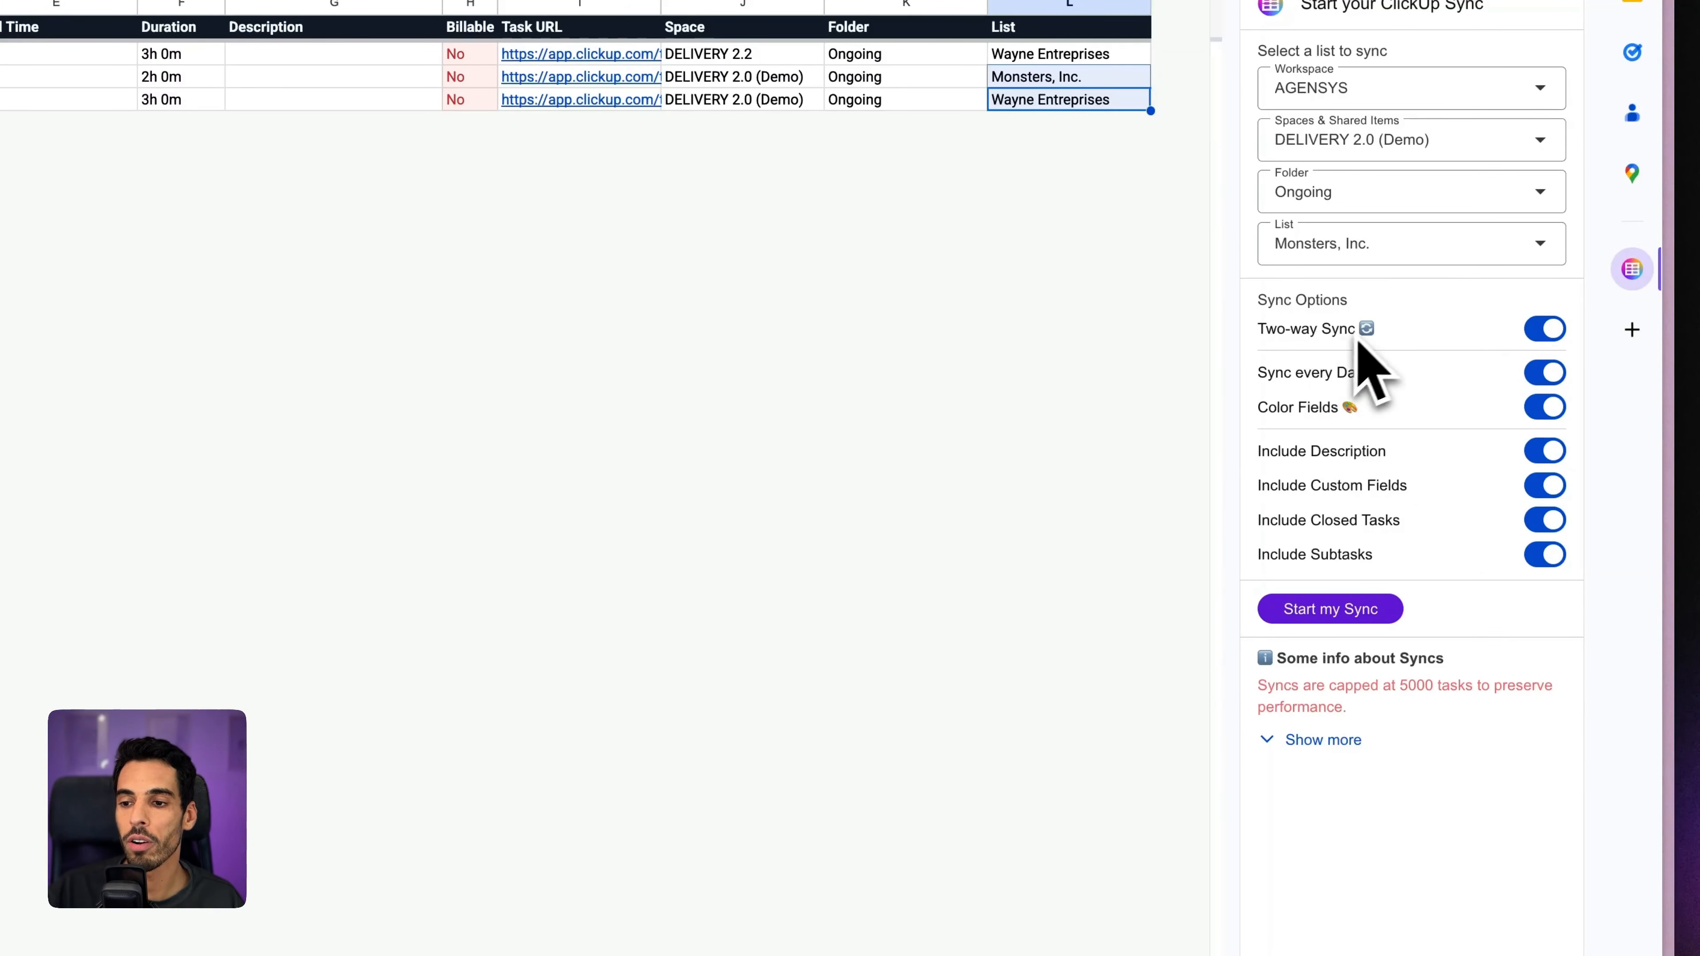
left_click(1332, 610)
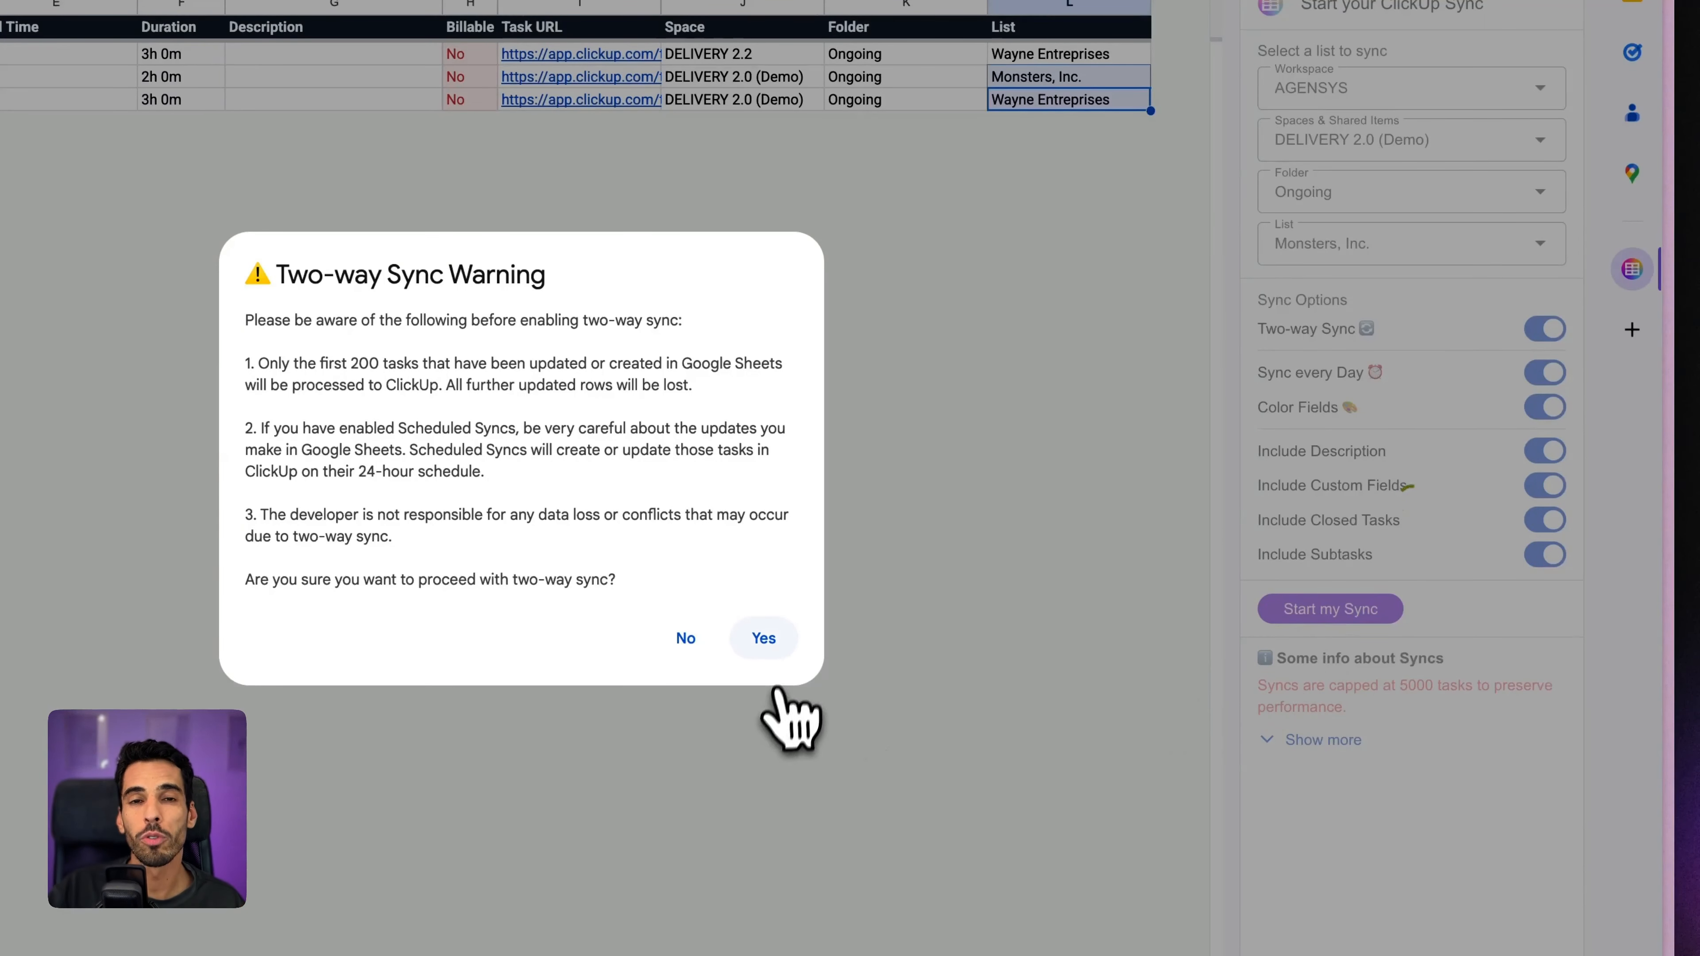
left_click(779, 650)
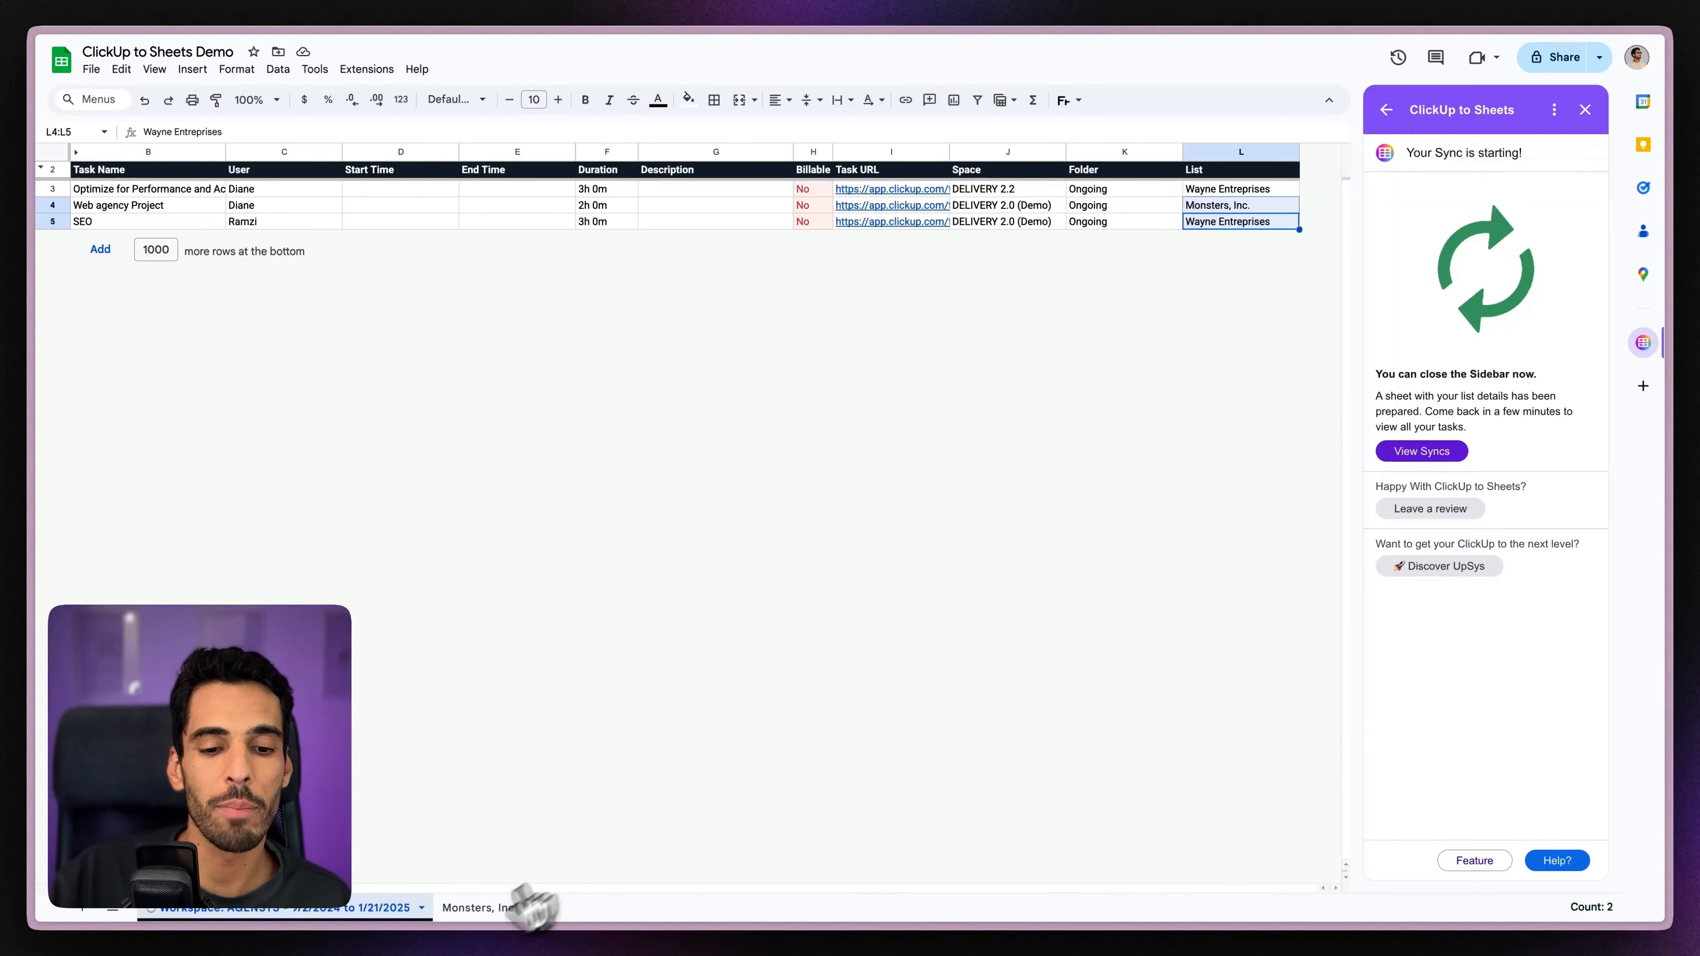
- Open the Monsters, Inc. sheet and examine its shaded columns, including Status, Start Date, Due Date and Priority
left_click(476, 909)
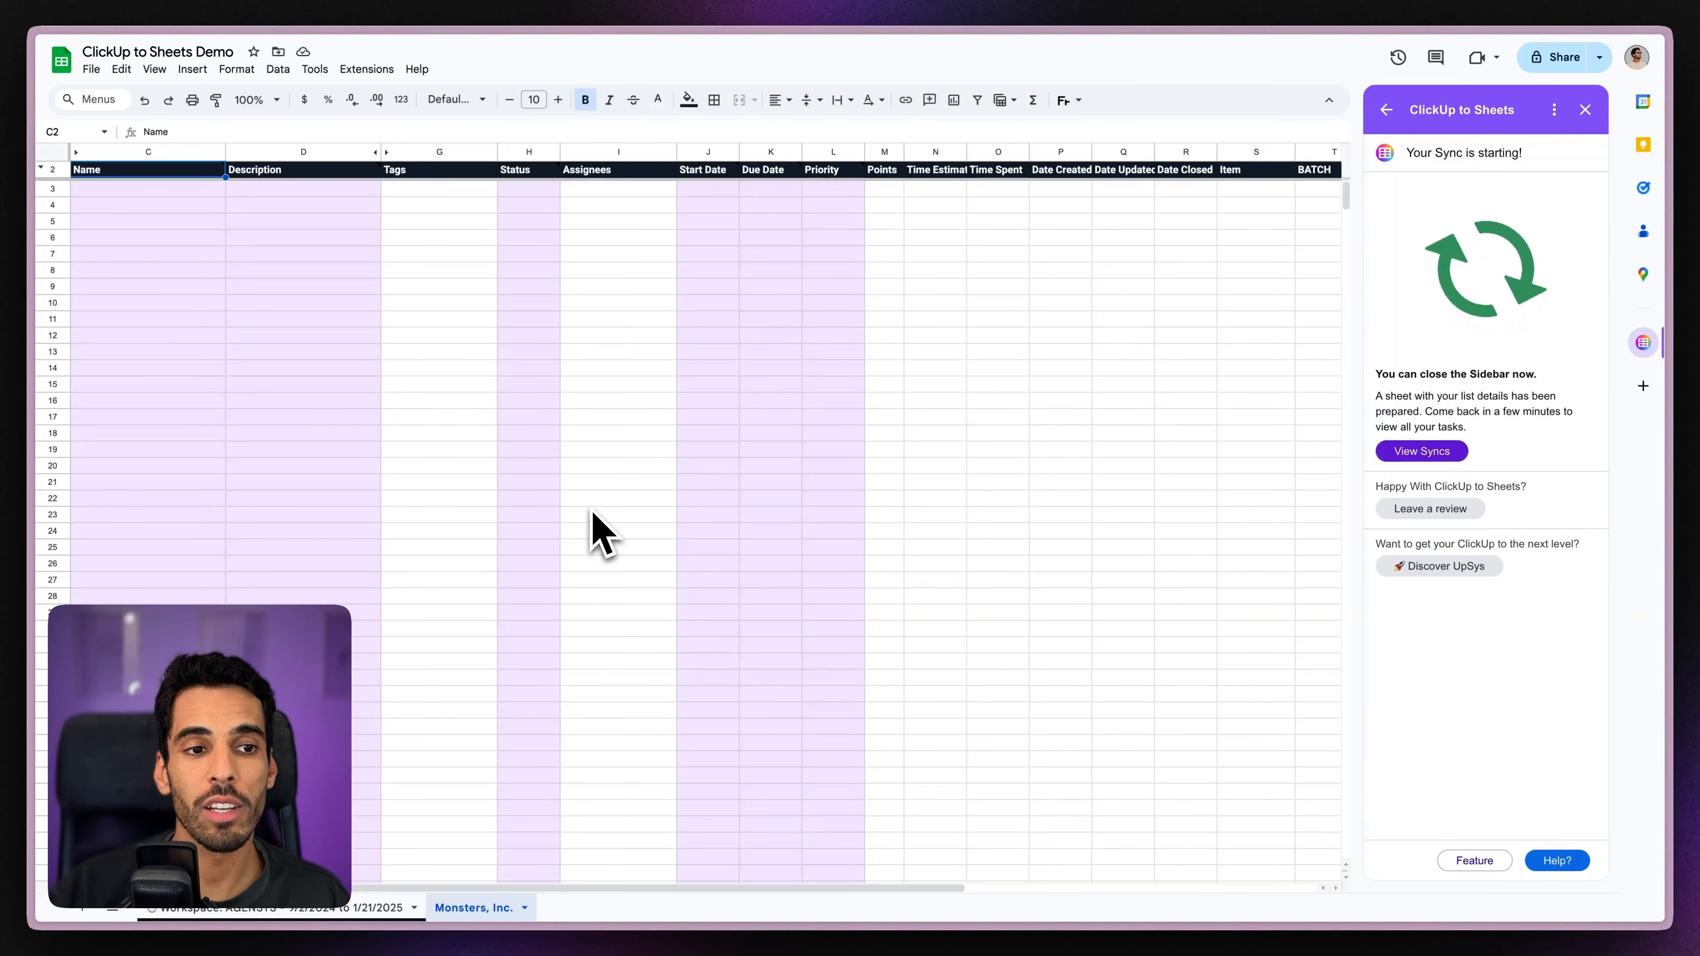
scroll(326, 375, "down", 9)
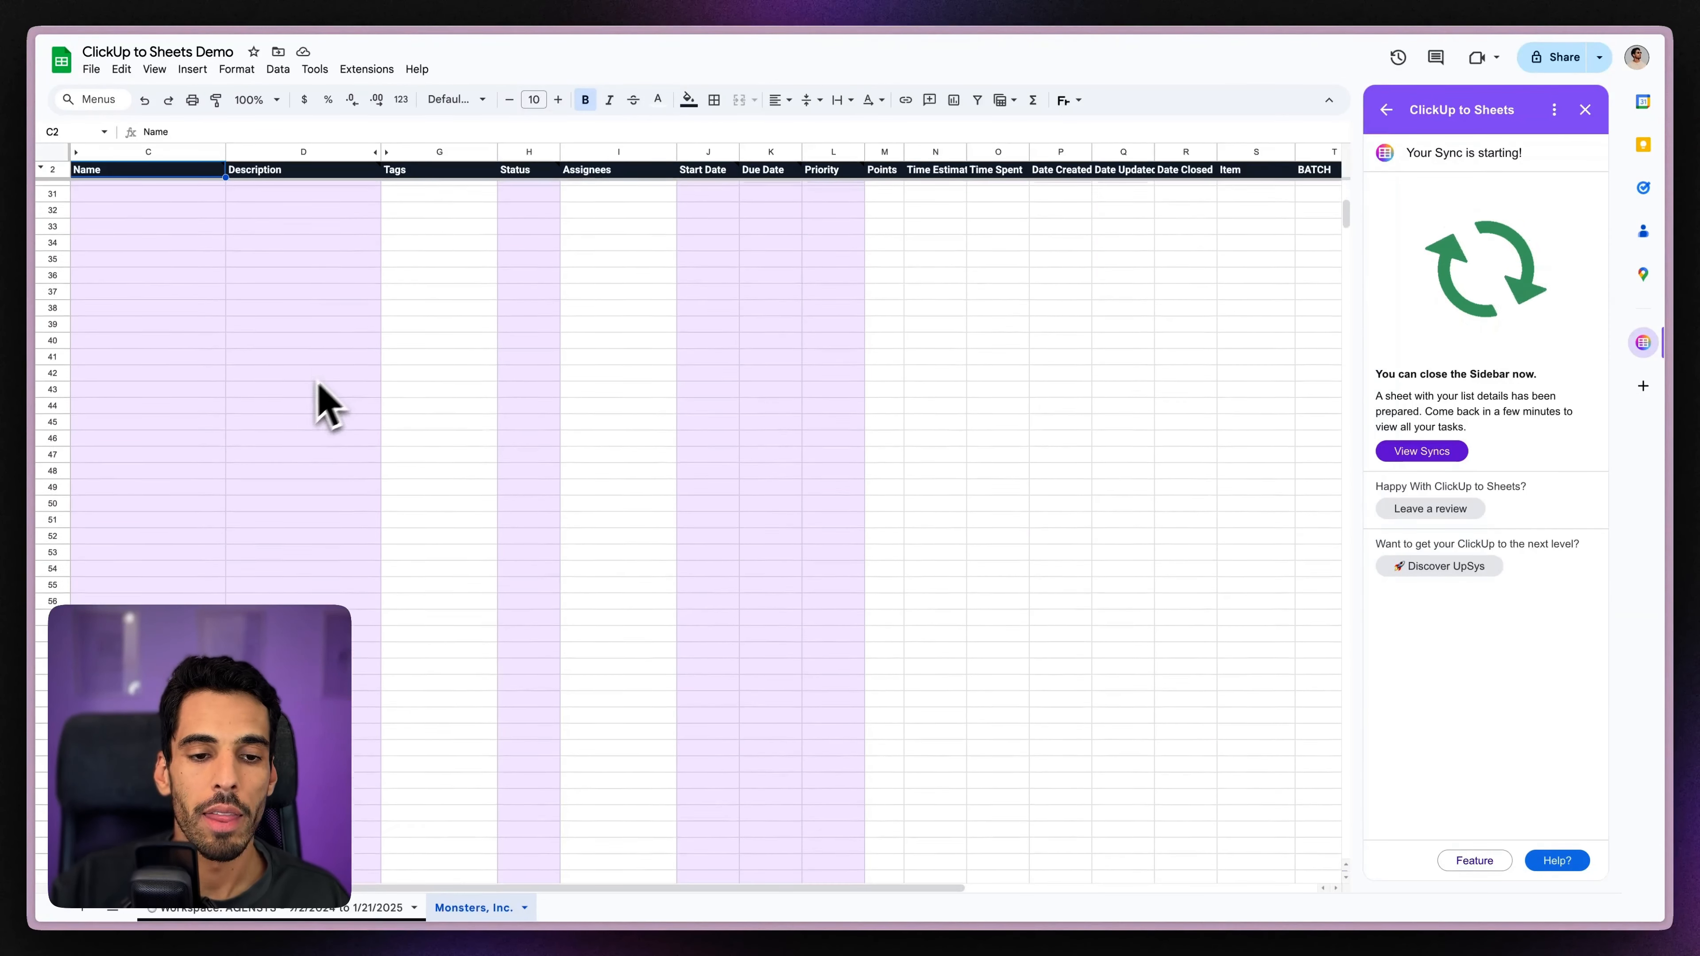
scroll(294, 384, "up", 9)
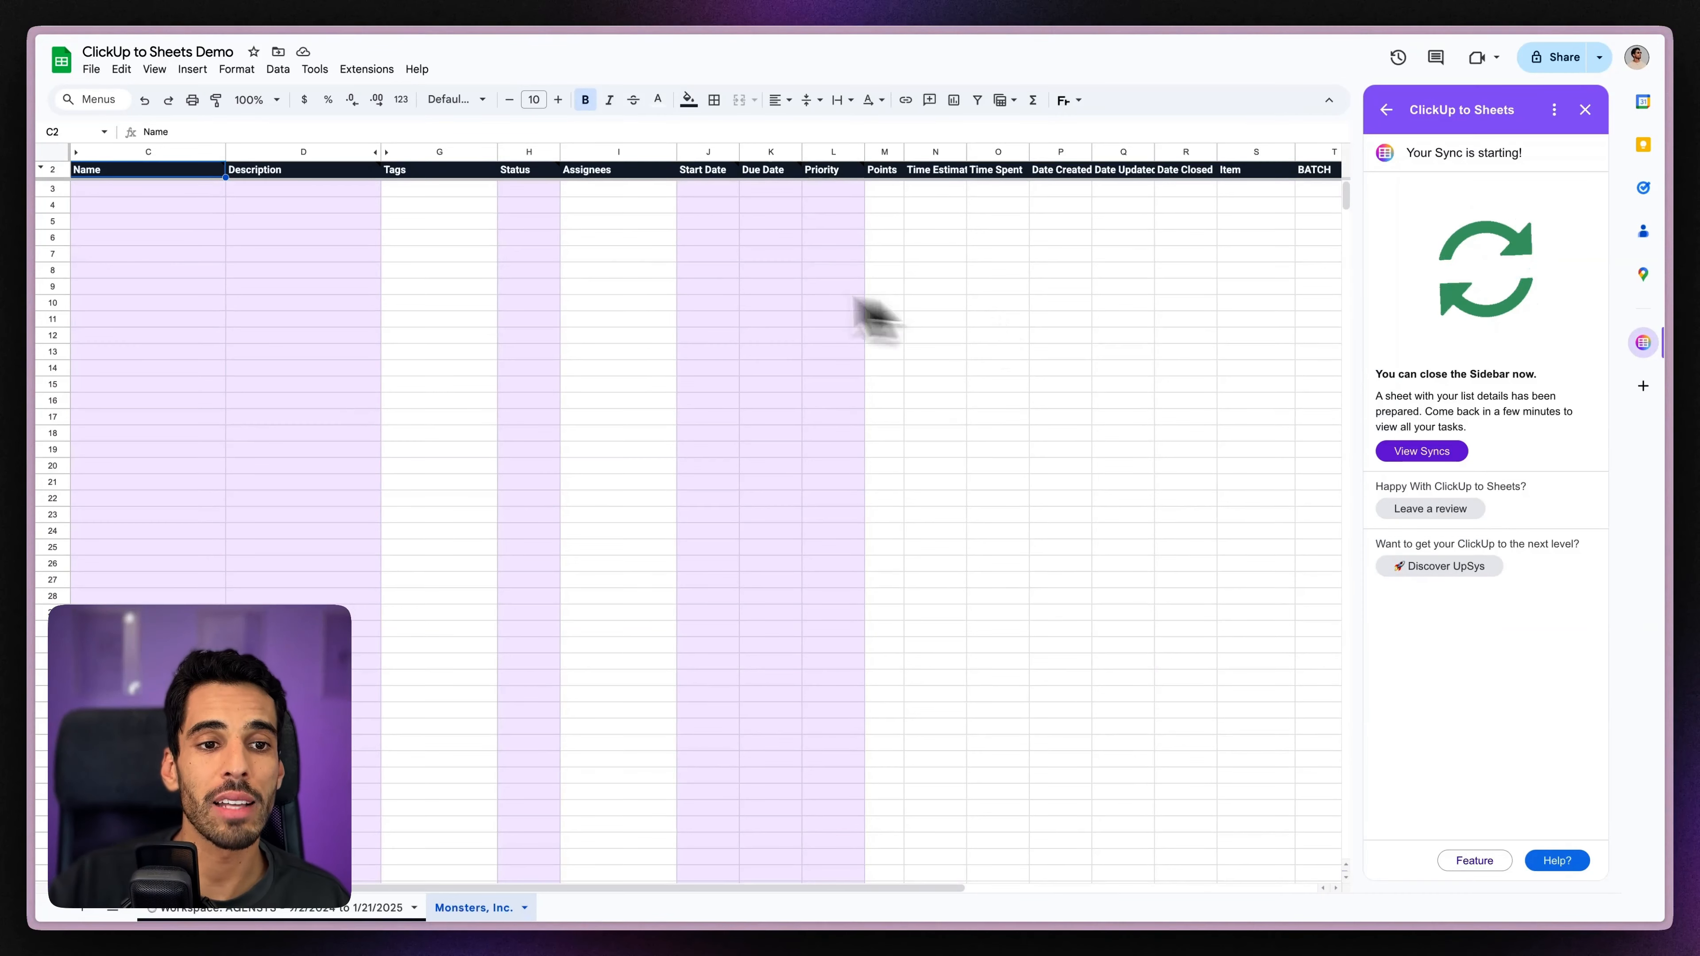
left_click(369, 242)
left_click(530, 234)
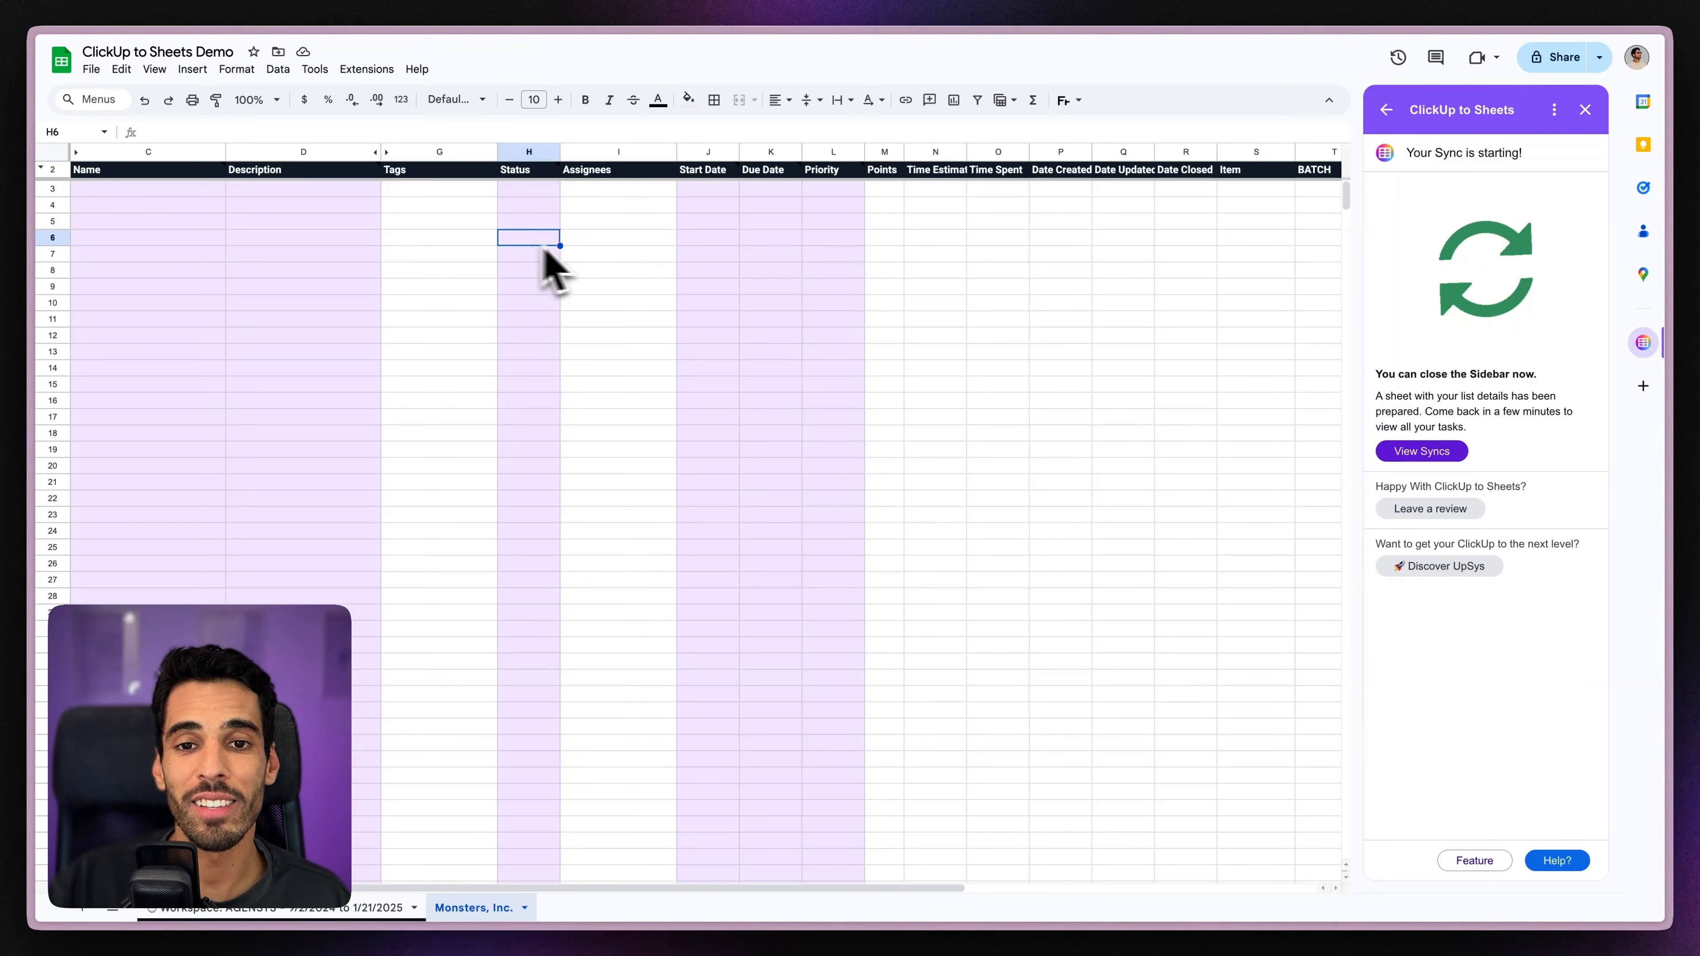
left_click(735, 231)
left_click(770, 225)
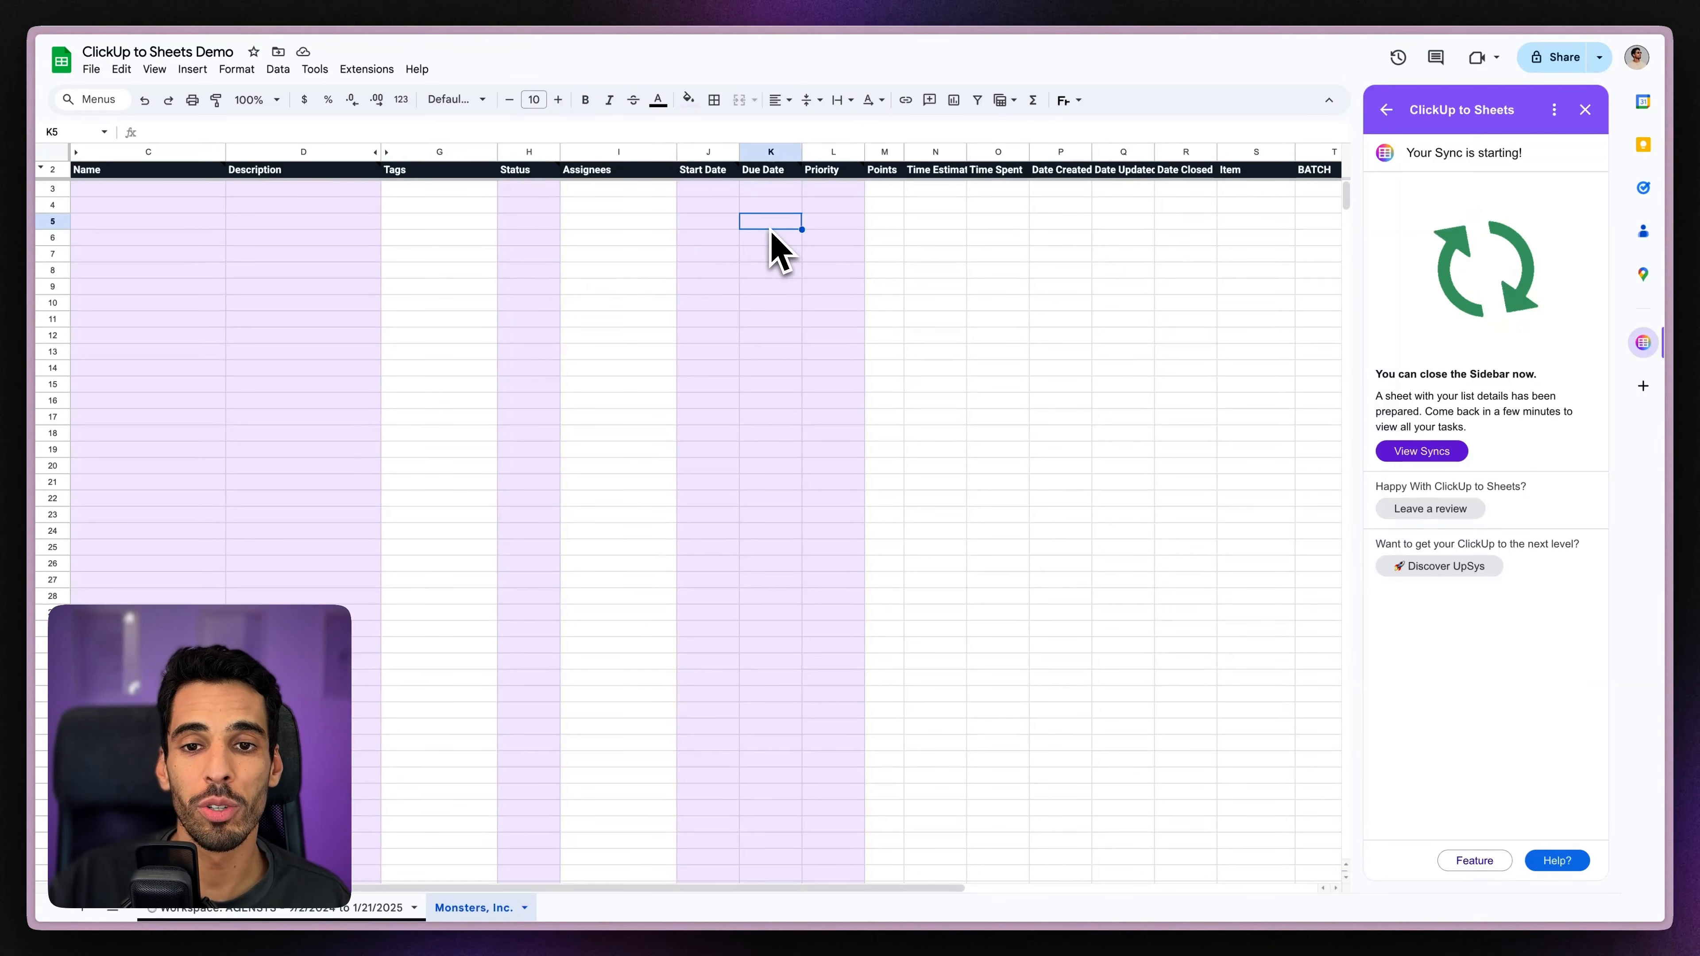
left_click(832, 225)
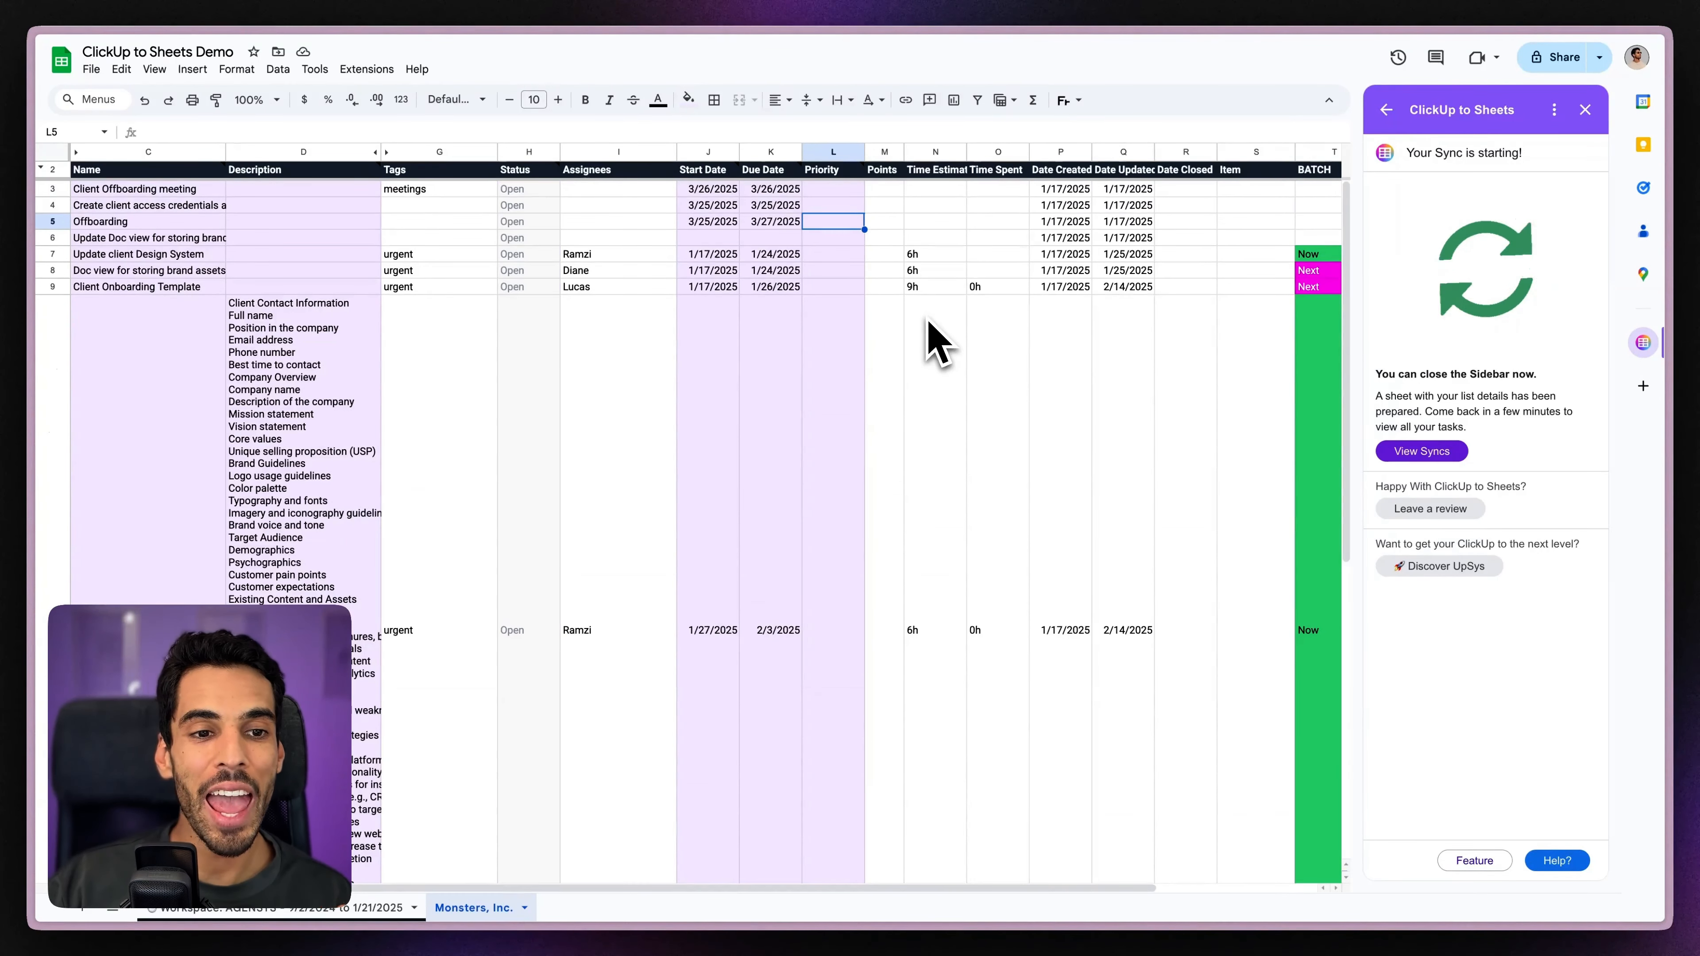
- Examine the synced tasks across the sheet's columns, including the status choices for the Collect client information task
mouse_move(991, 490)
left_mouse_down()
mouse_move(1348, 519)
mouse_move(786, 483)
mouse_move(998, 494)
left_mouse_up()
left_click_drag(964, 888, 1005, 888)
scroll(543, 551, "down", 10)
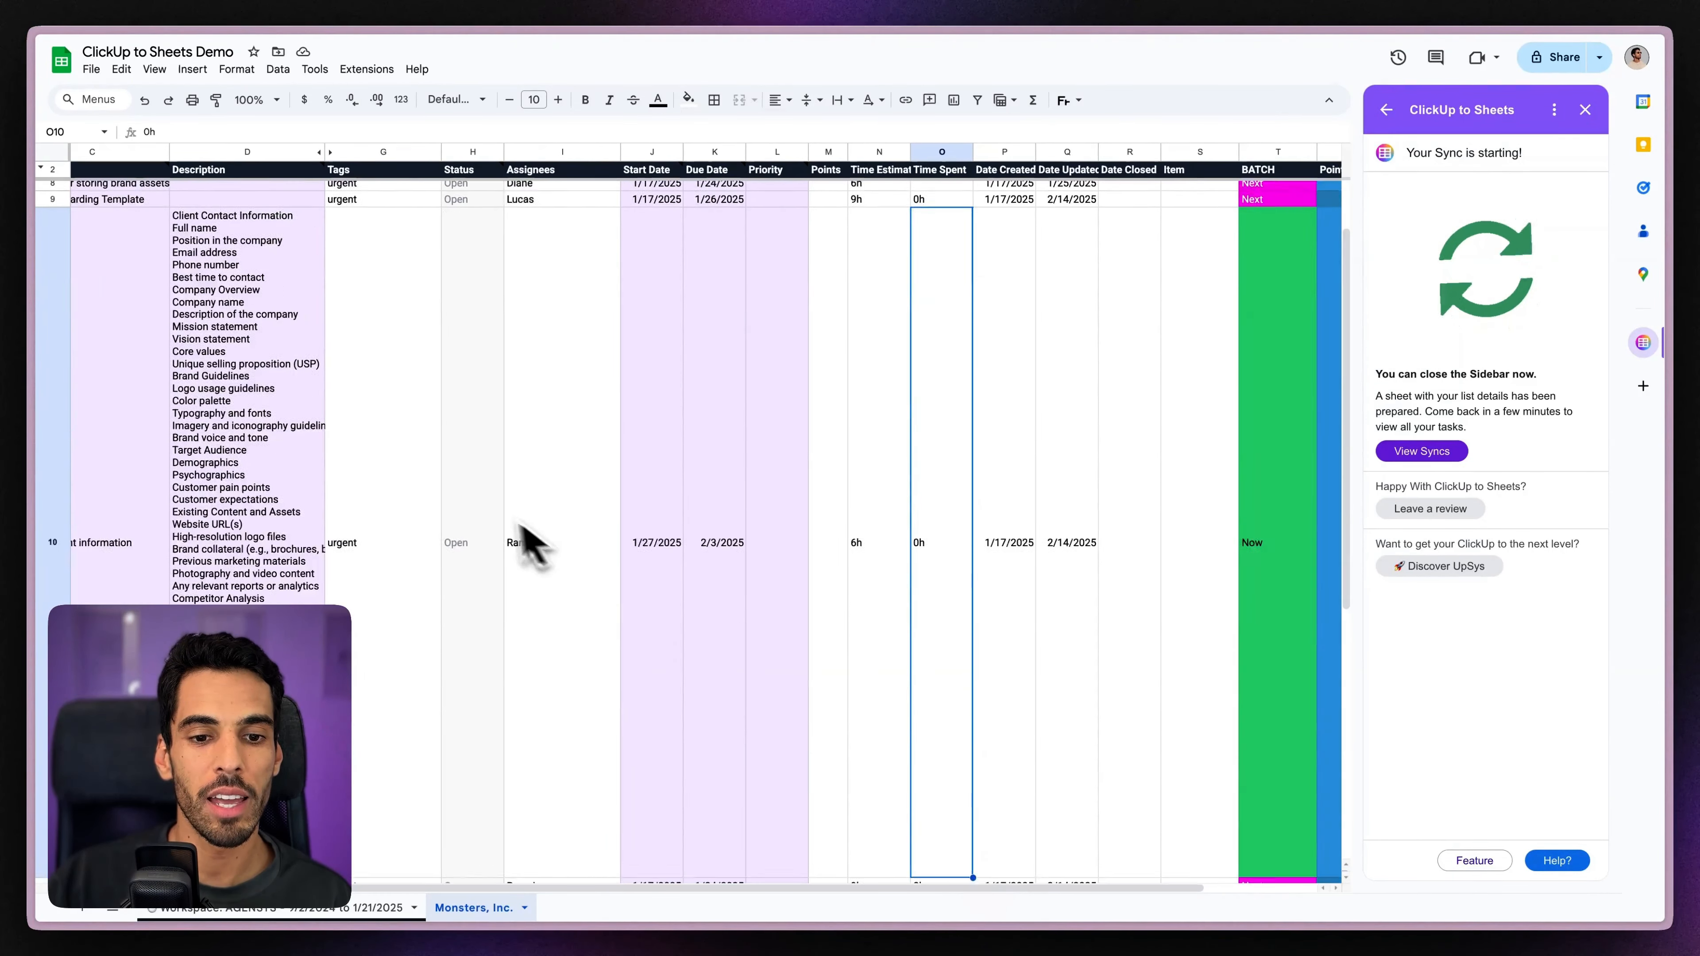
scroll(484, 529, "up", 8)
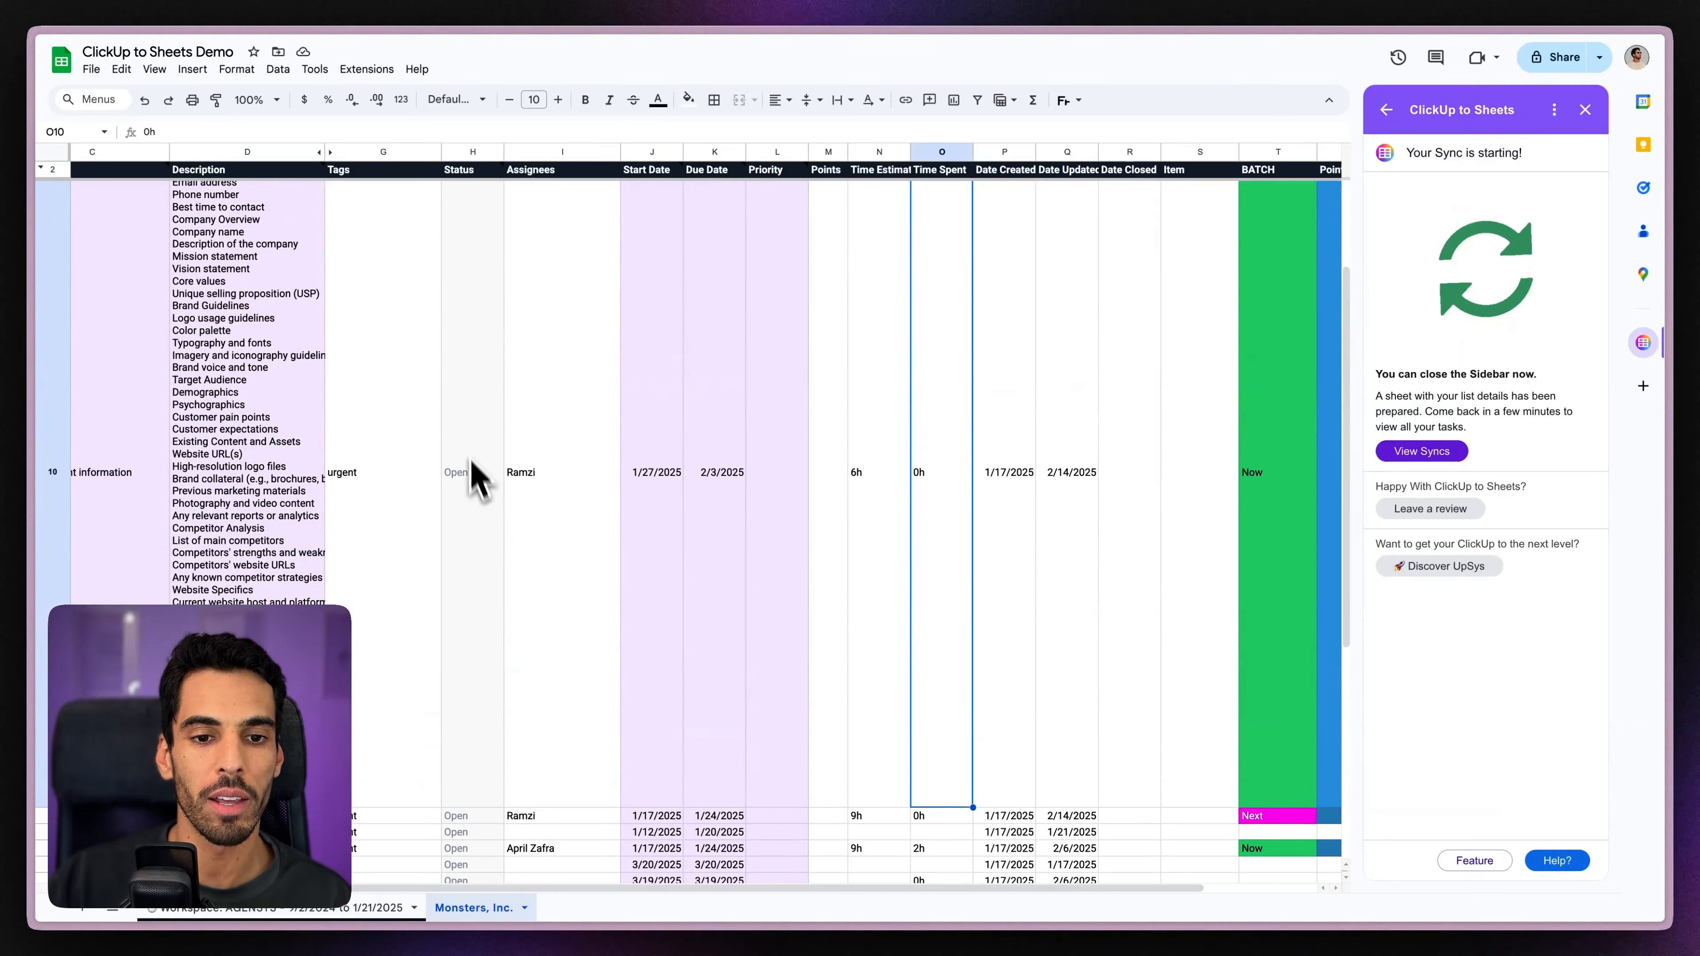
left_click(476, 496)
scroll(479, 546, "up", 1)
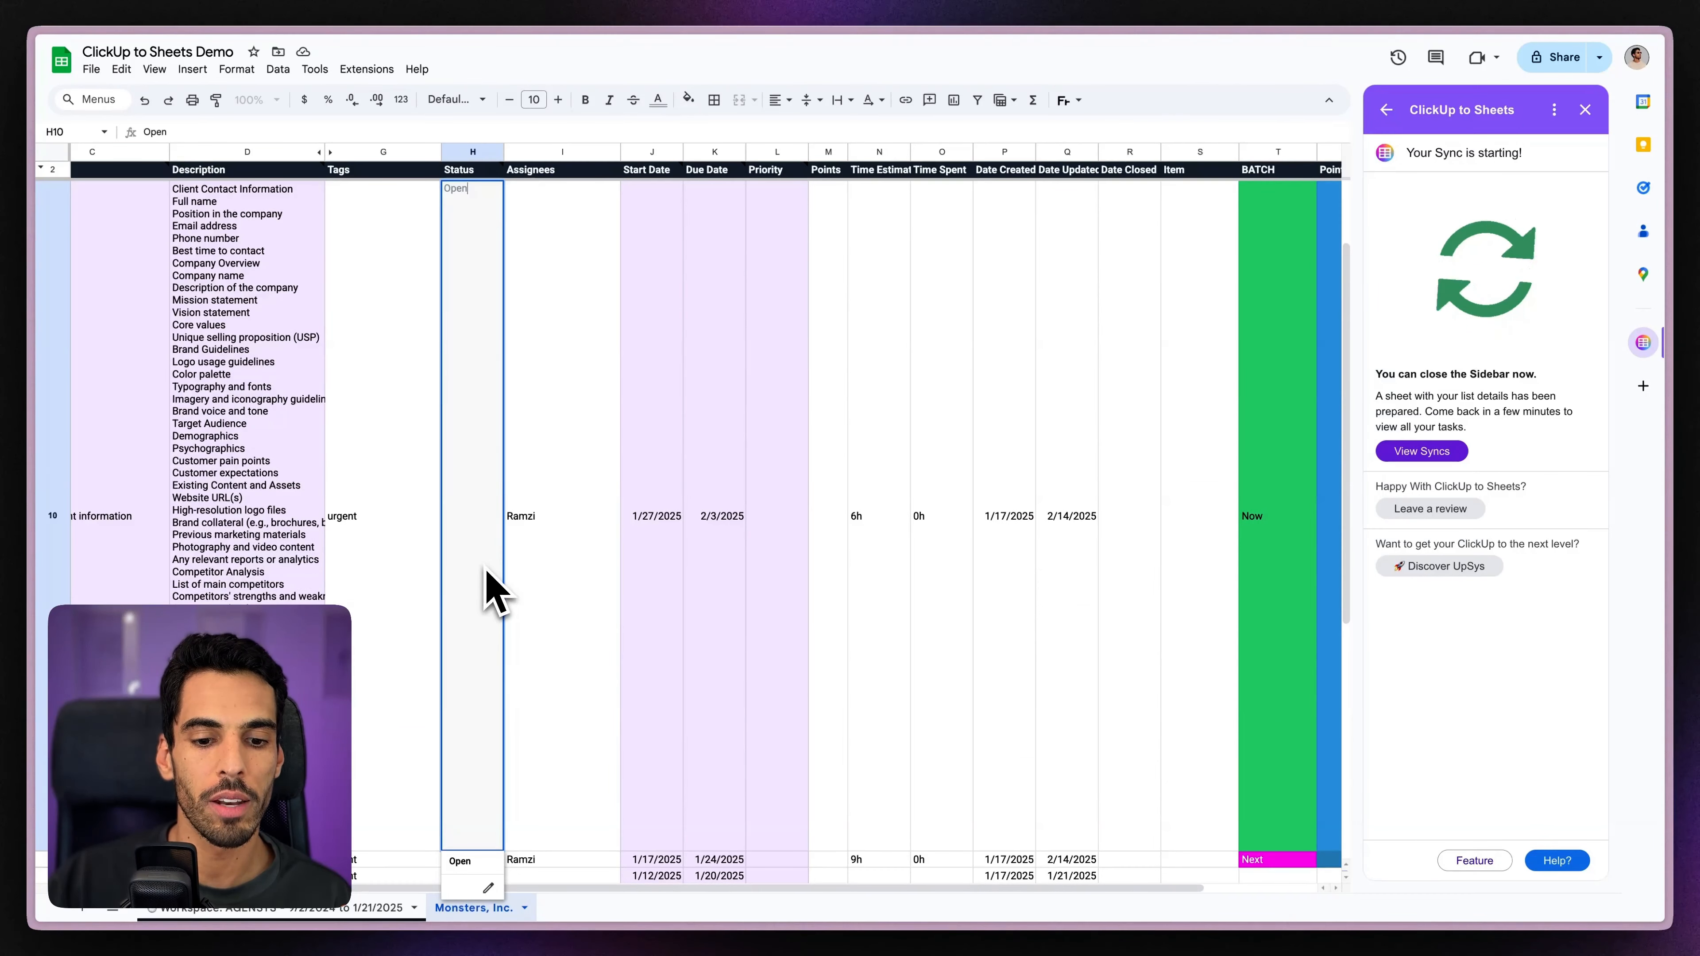
left_click(519, 810)
scroll(804, 536, "up", 2)
left_click(793, 433)
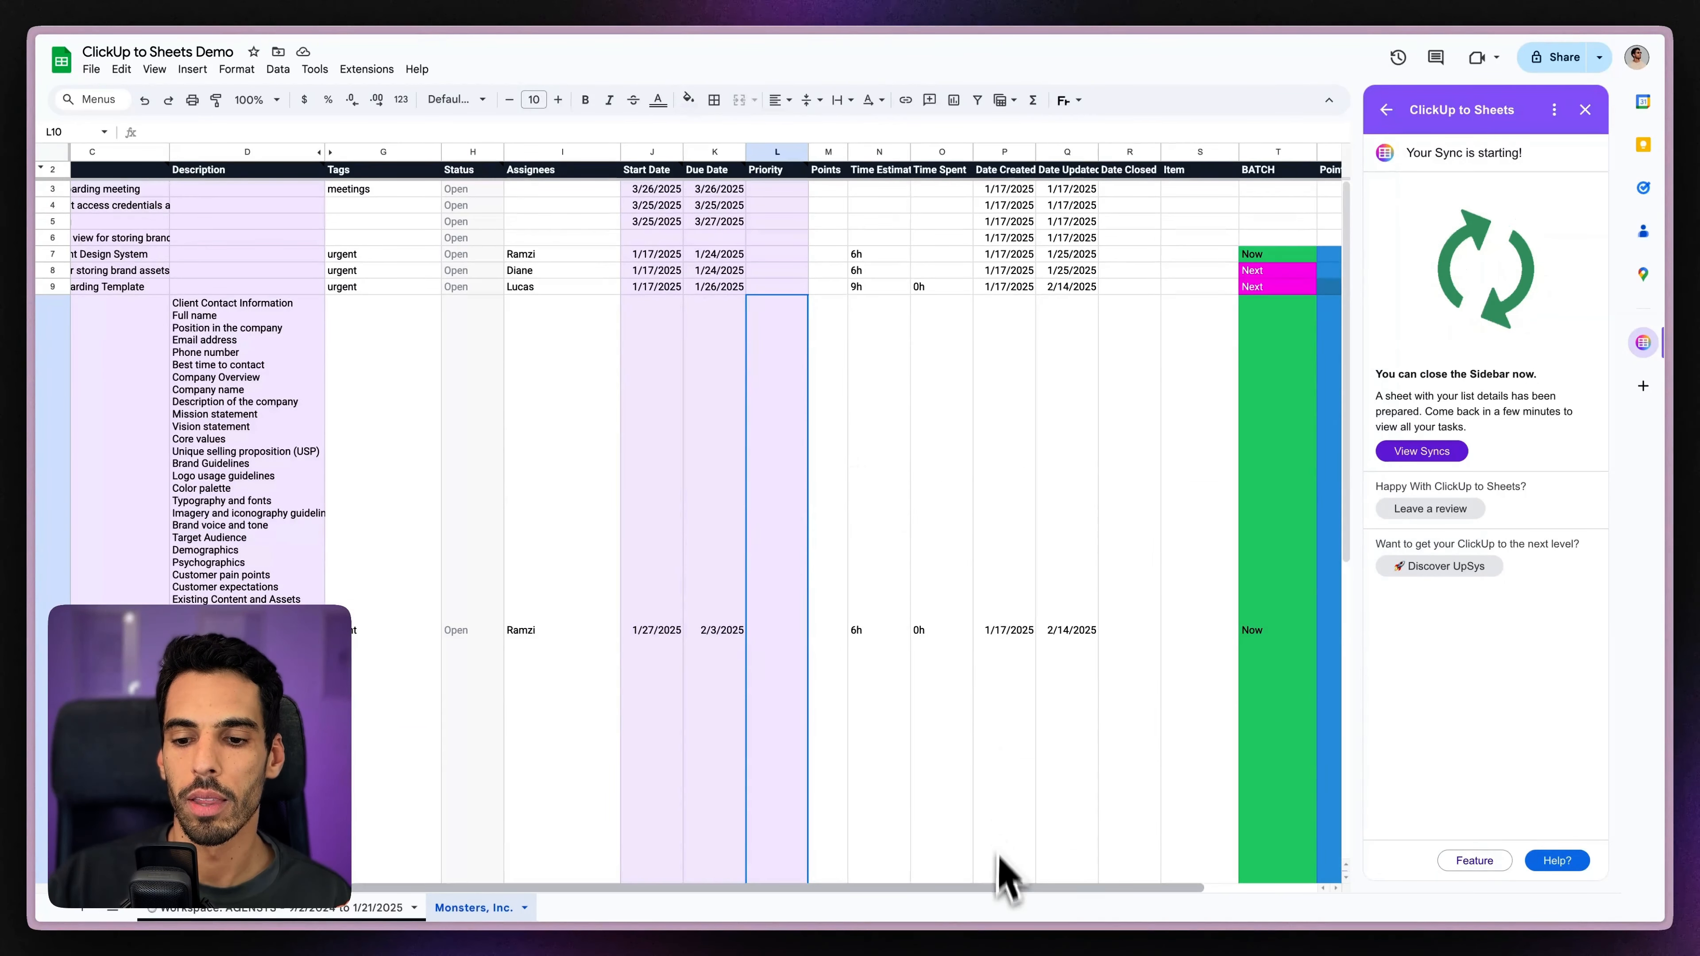
left_click_drag(1007, 888, 1101, 888)
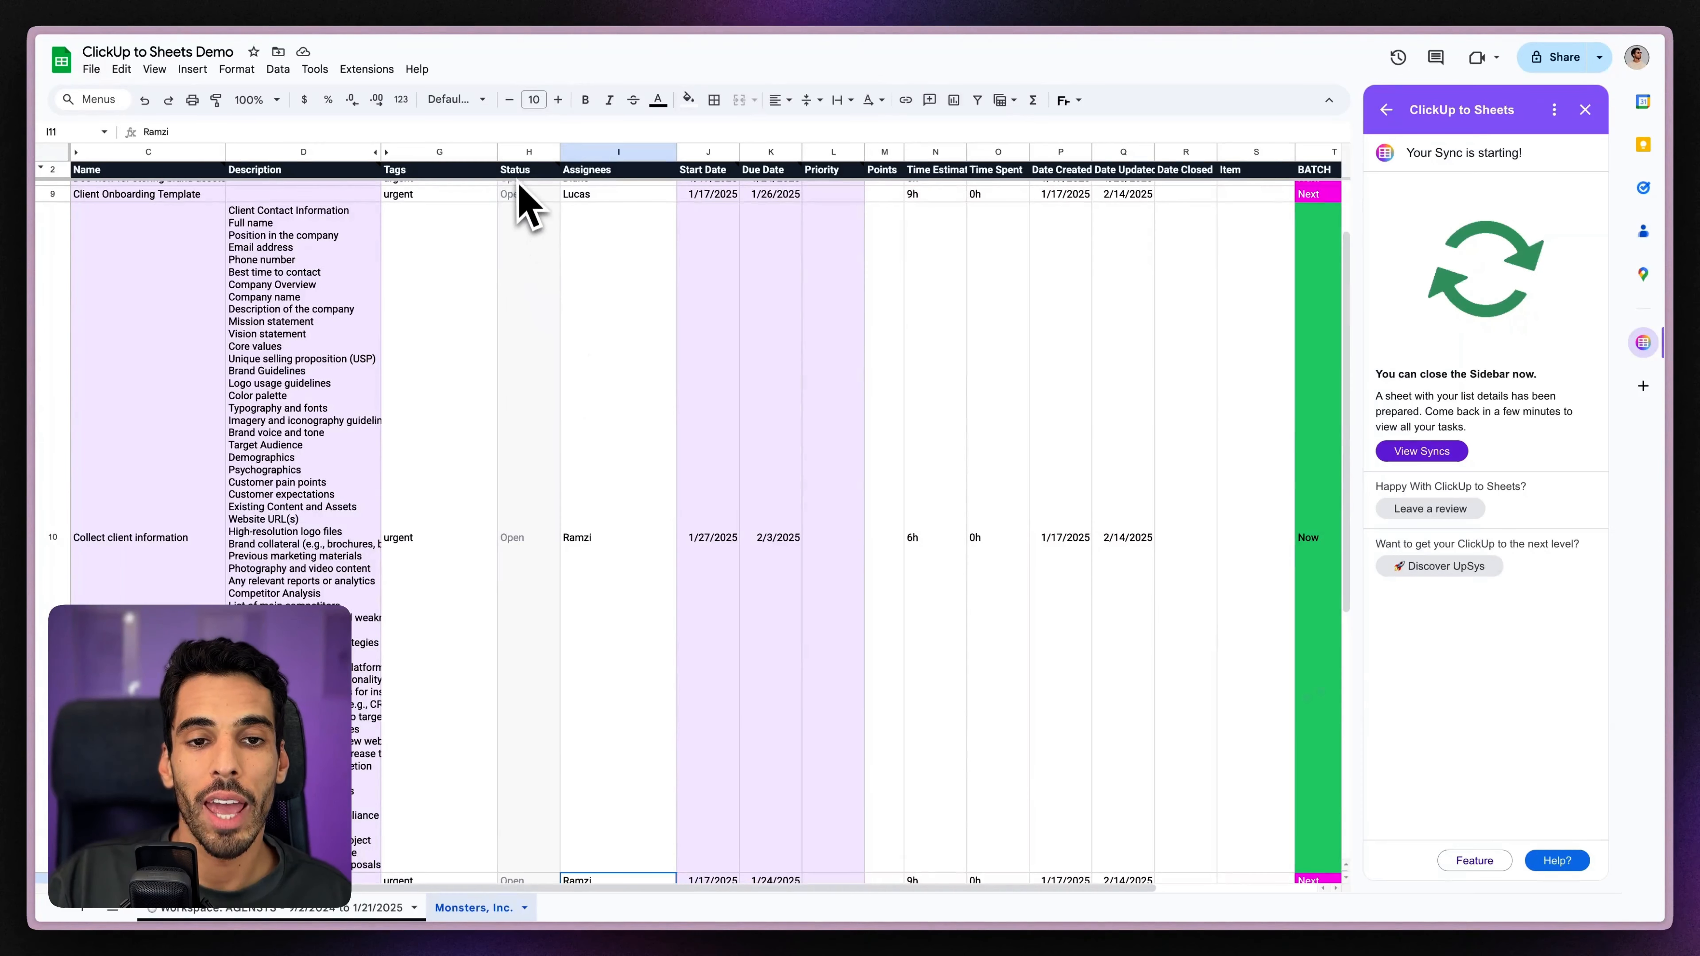
- Read the notes attached to the Status, Description and Name column headers
mouse_move(520, 176)
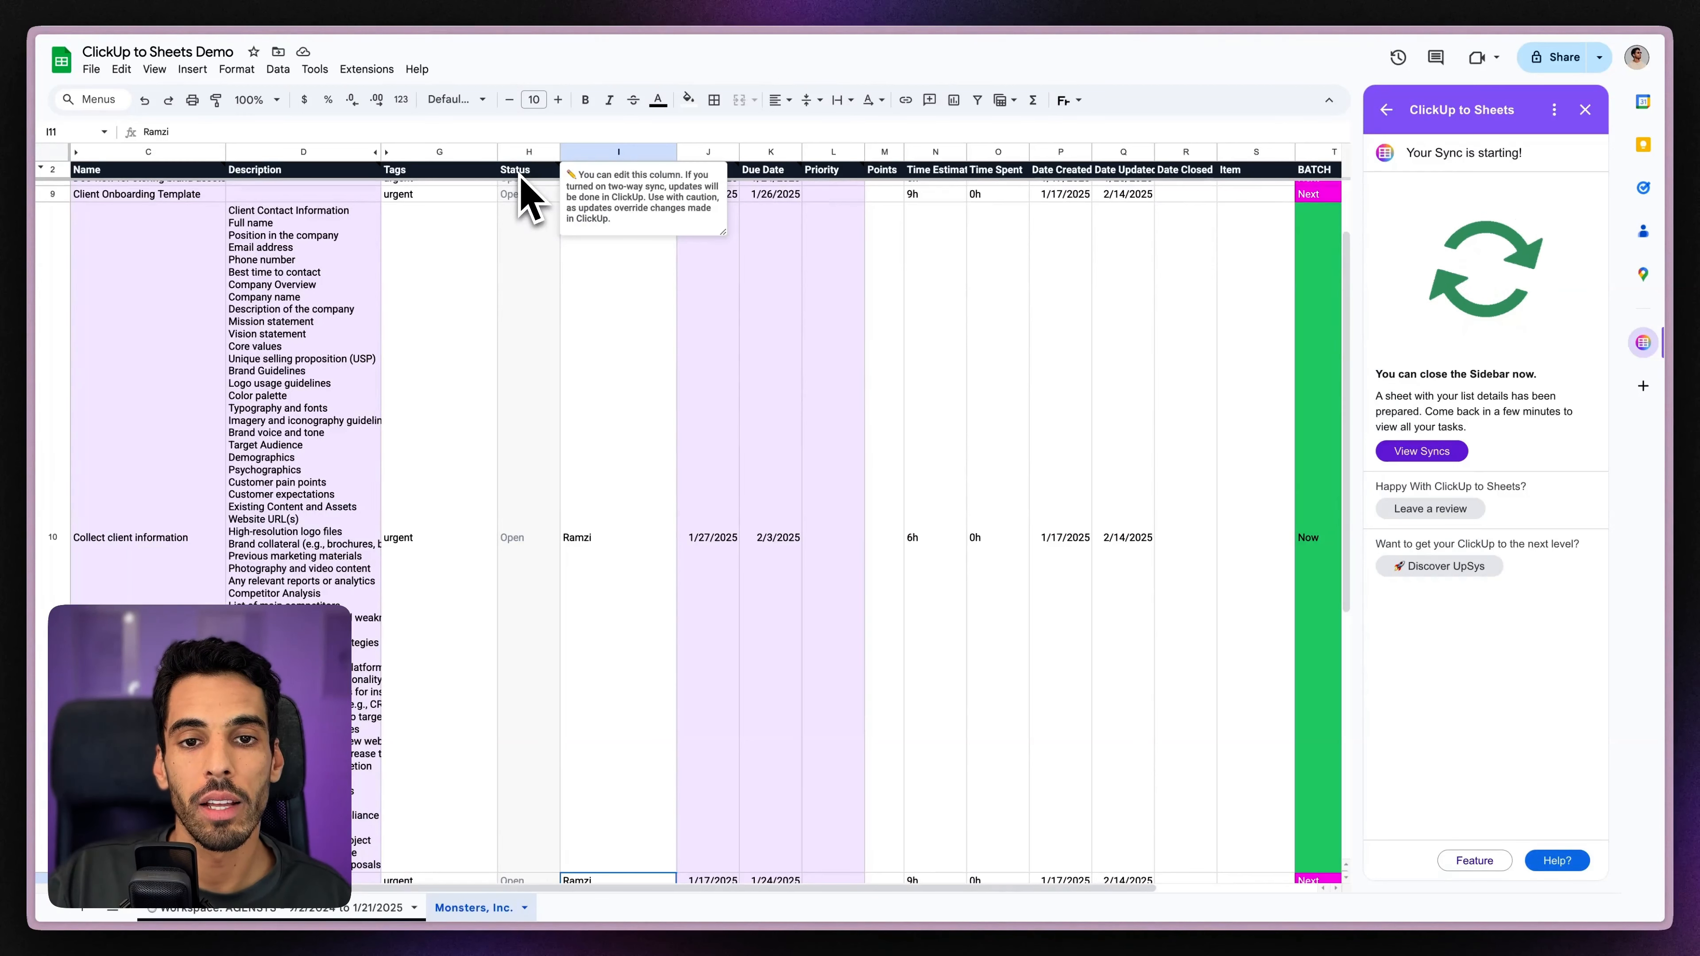
mouse_move(295, 188)
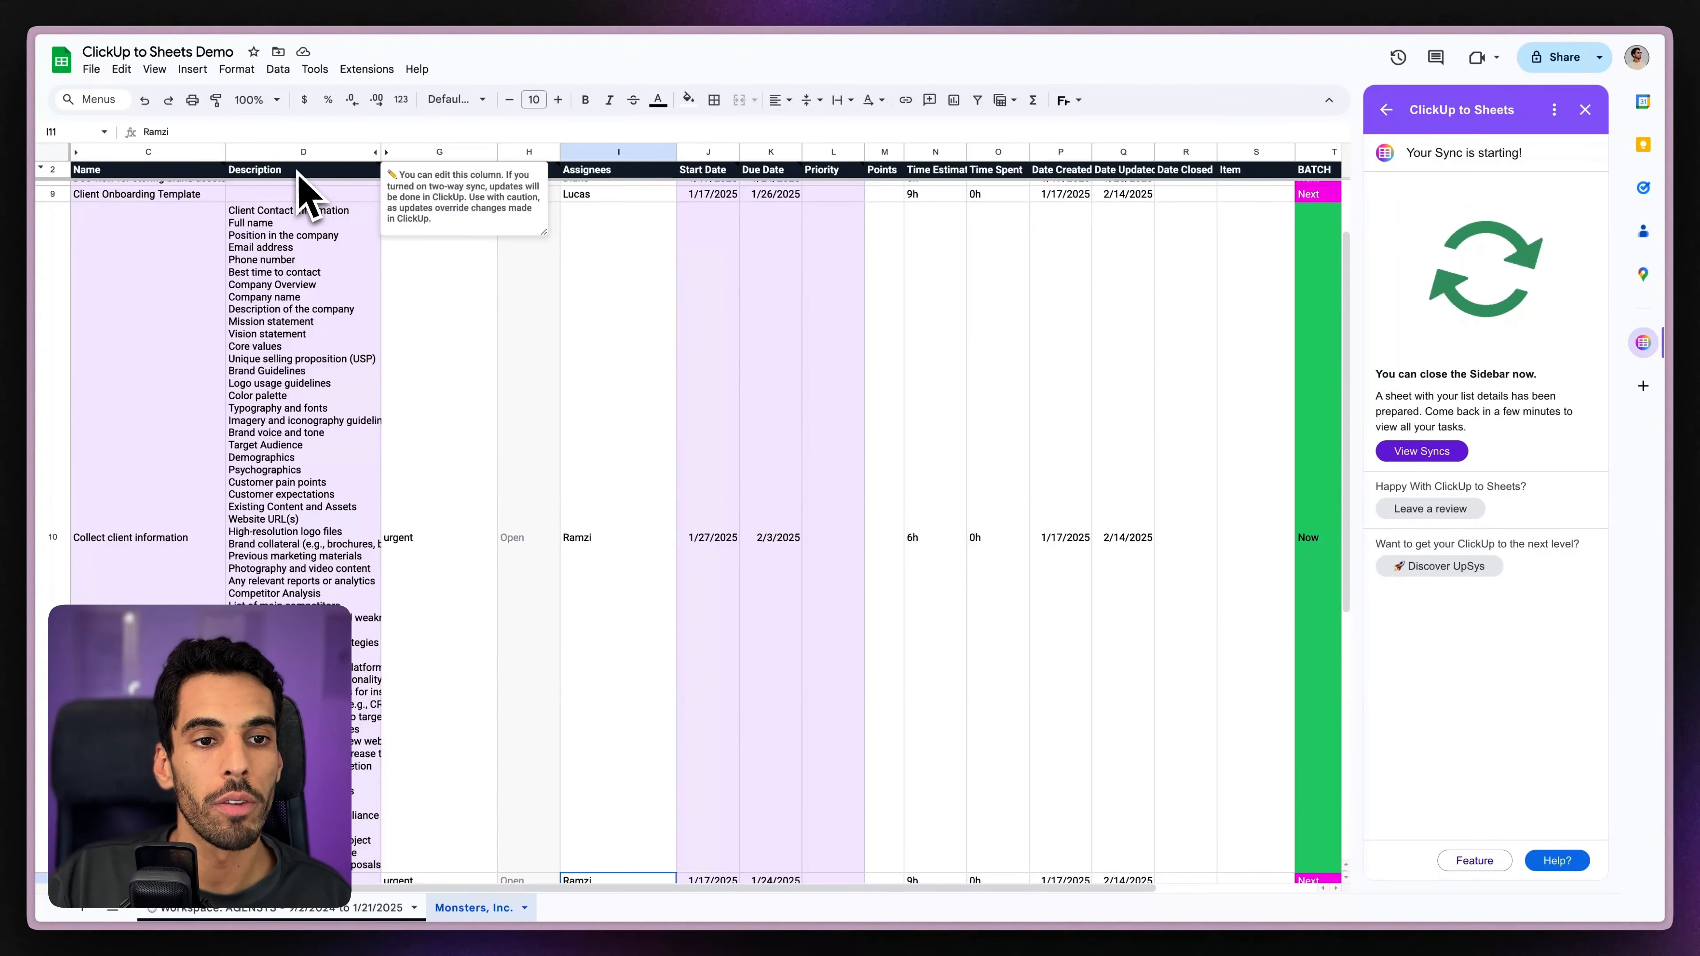
mouse_move(144, 177)
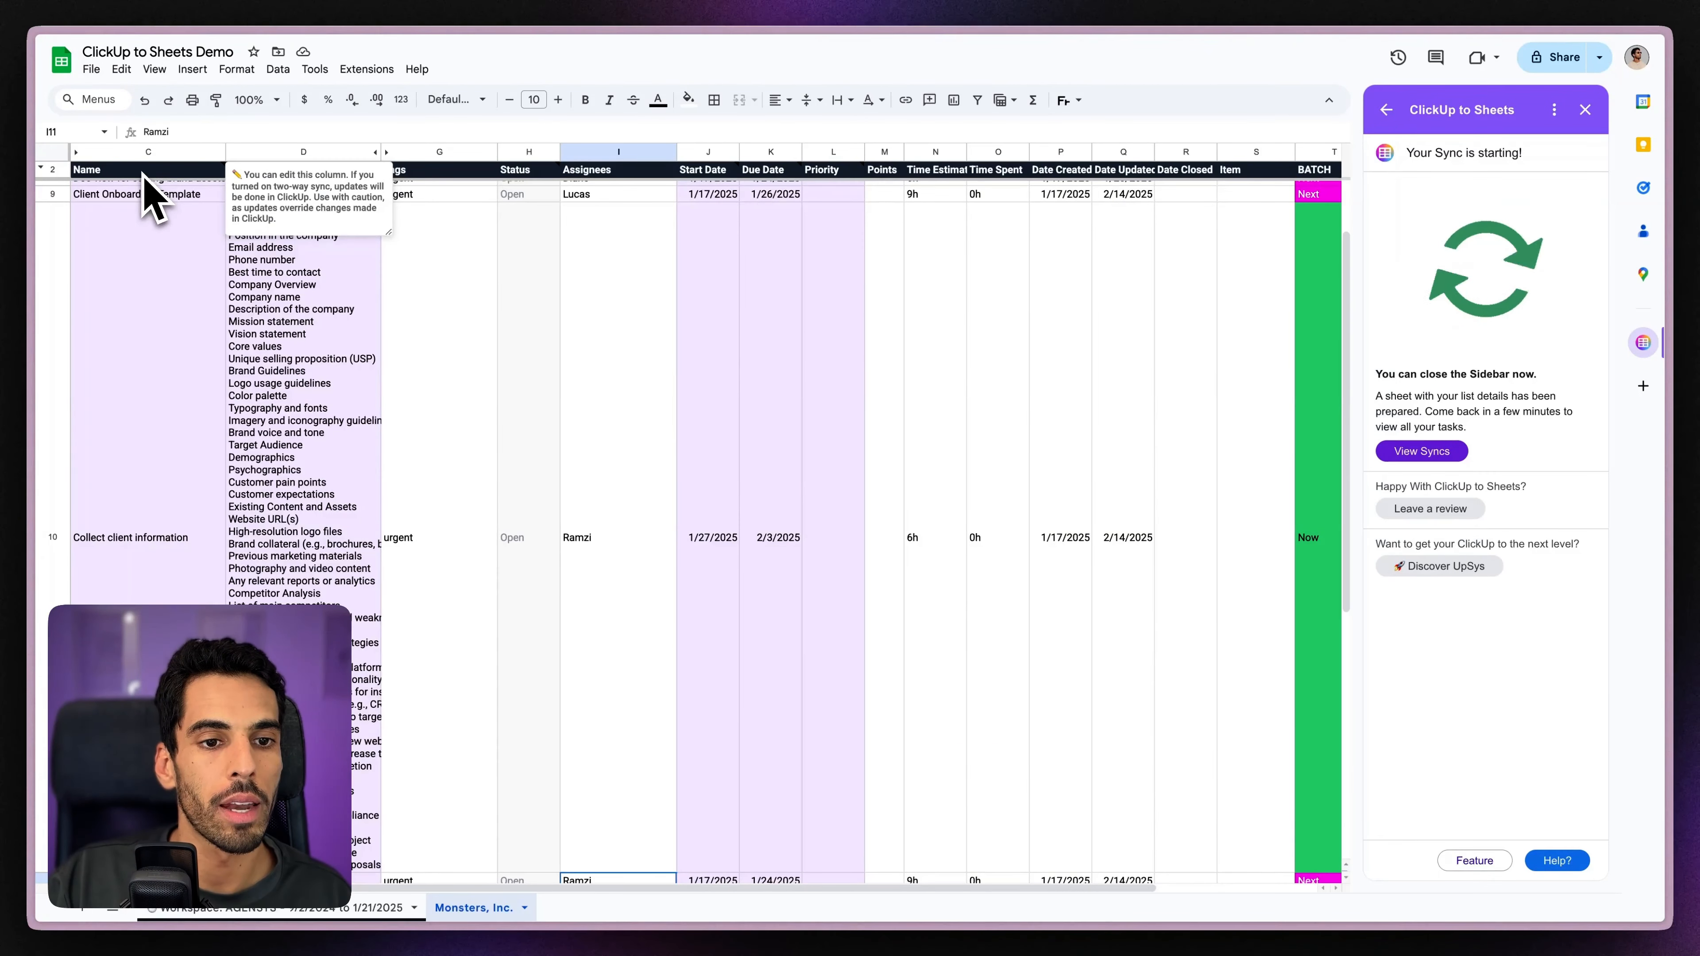
- Copy the start and due dates of Update client Design System in row 7 to the task in row 6
scroll(636, 418, "up", 2)
left_click(708, 418)
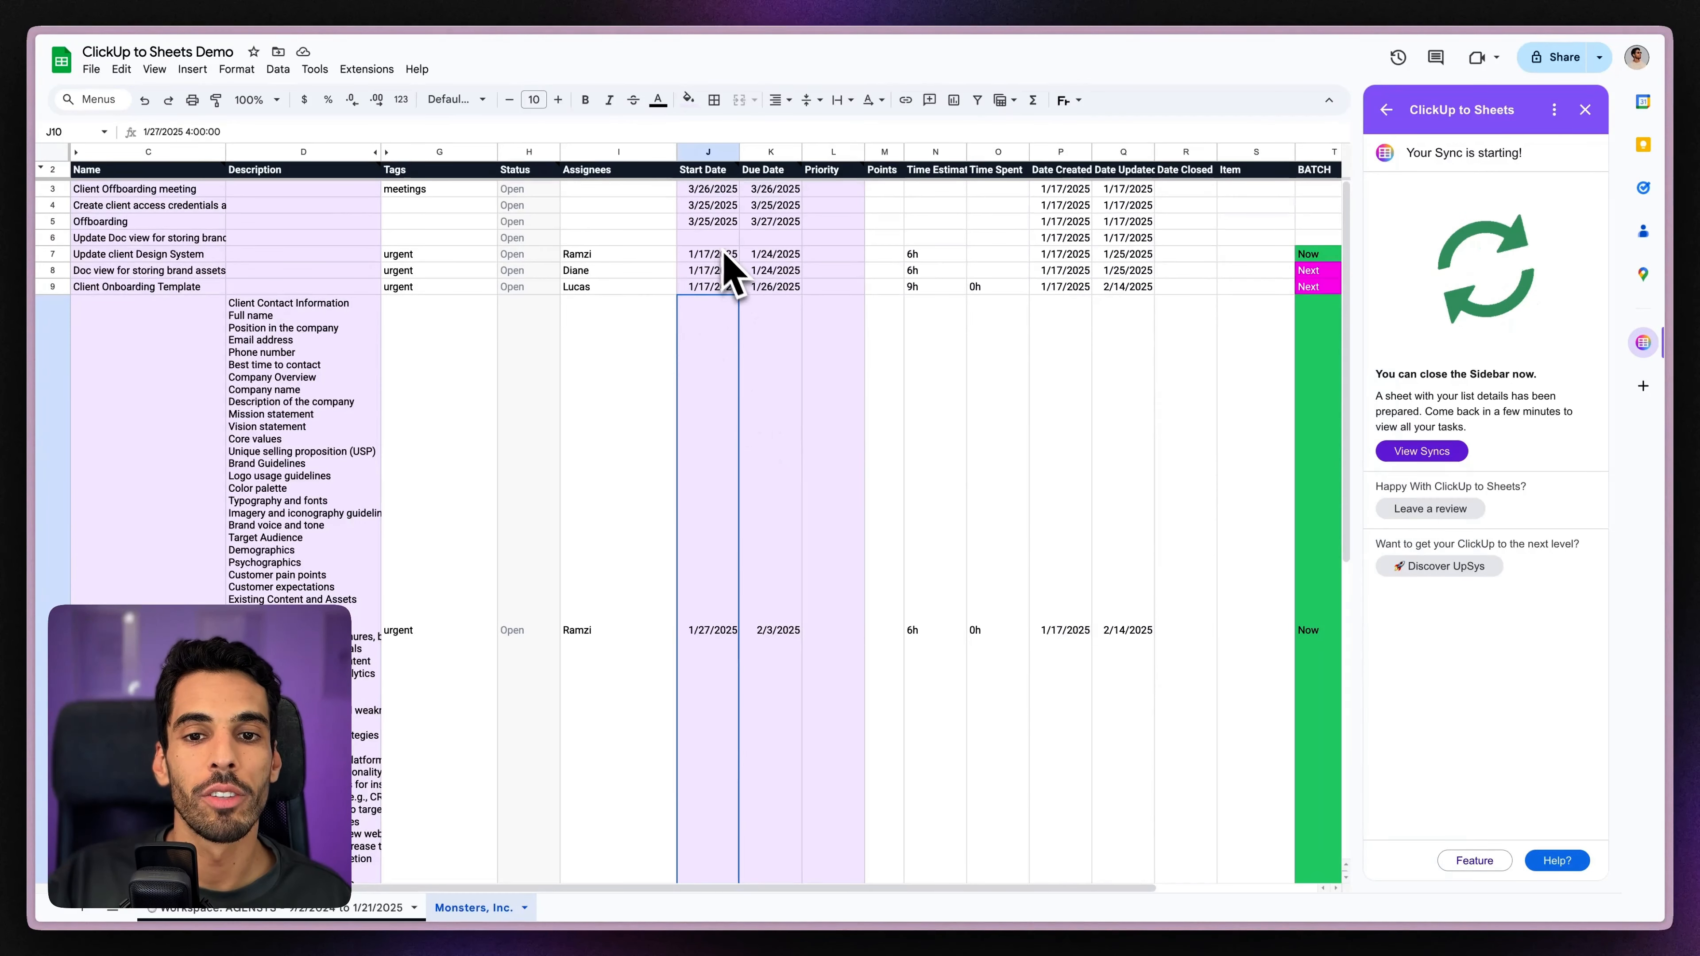
left_click(711, 240)
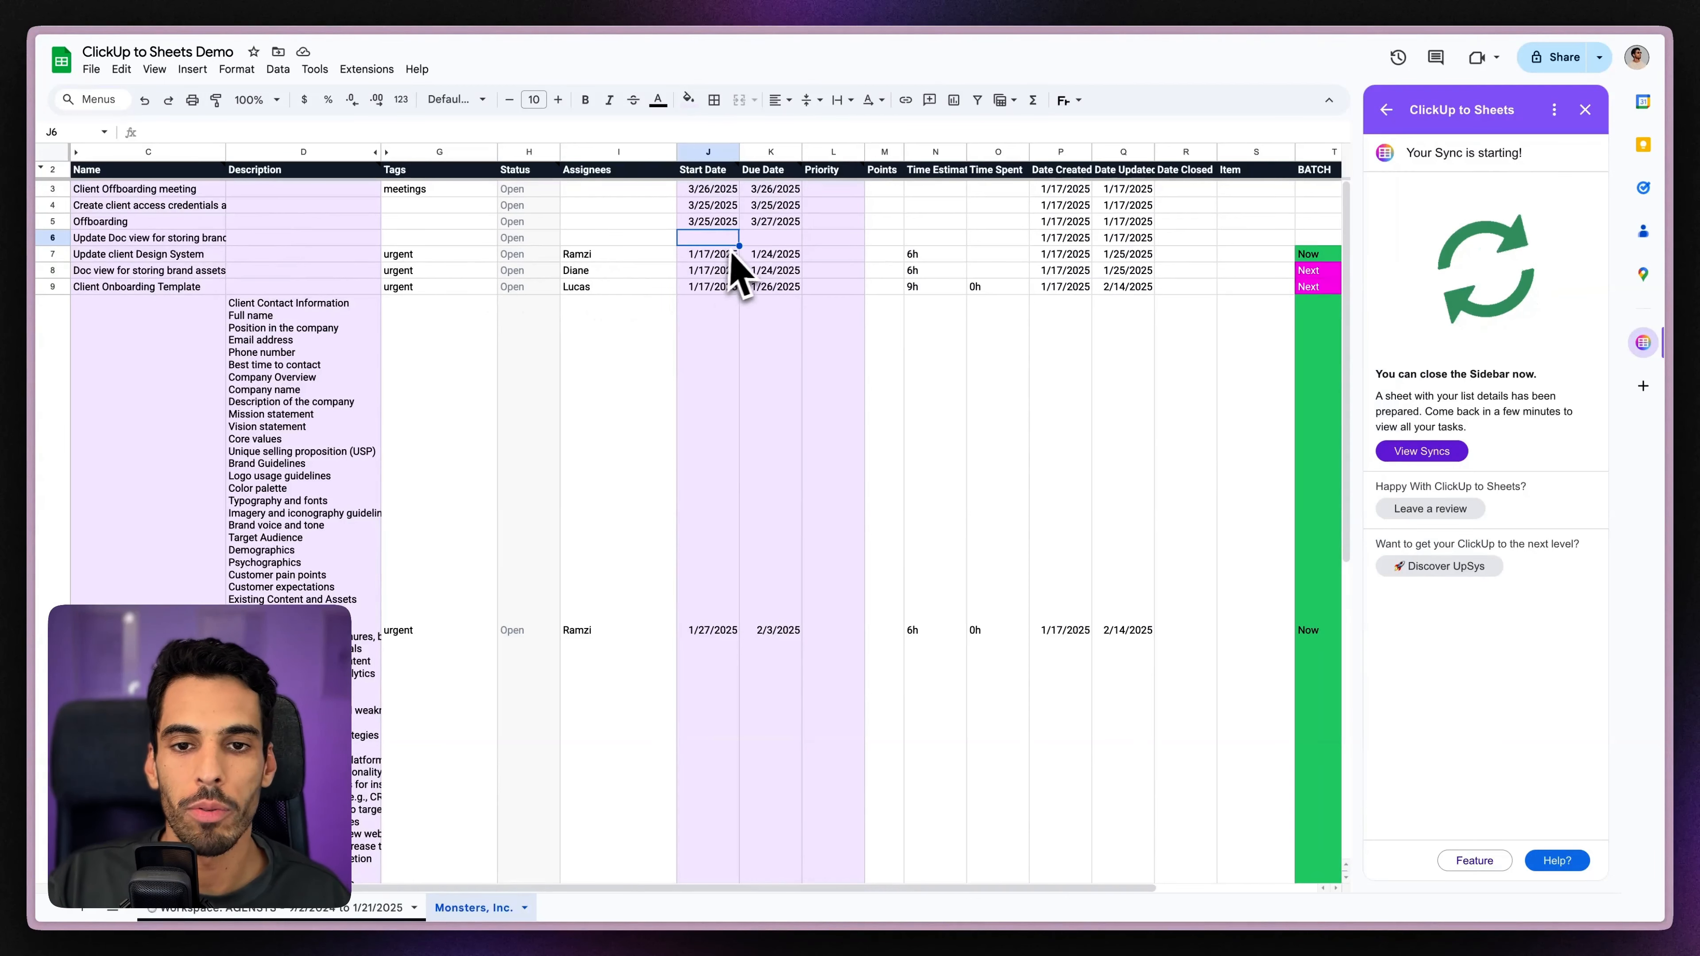
left_click_drag(757, 255, 721, 259)
key("super+c")
left_click(719, 239)
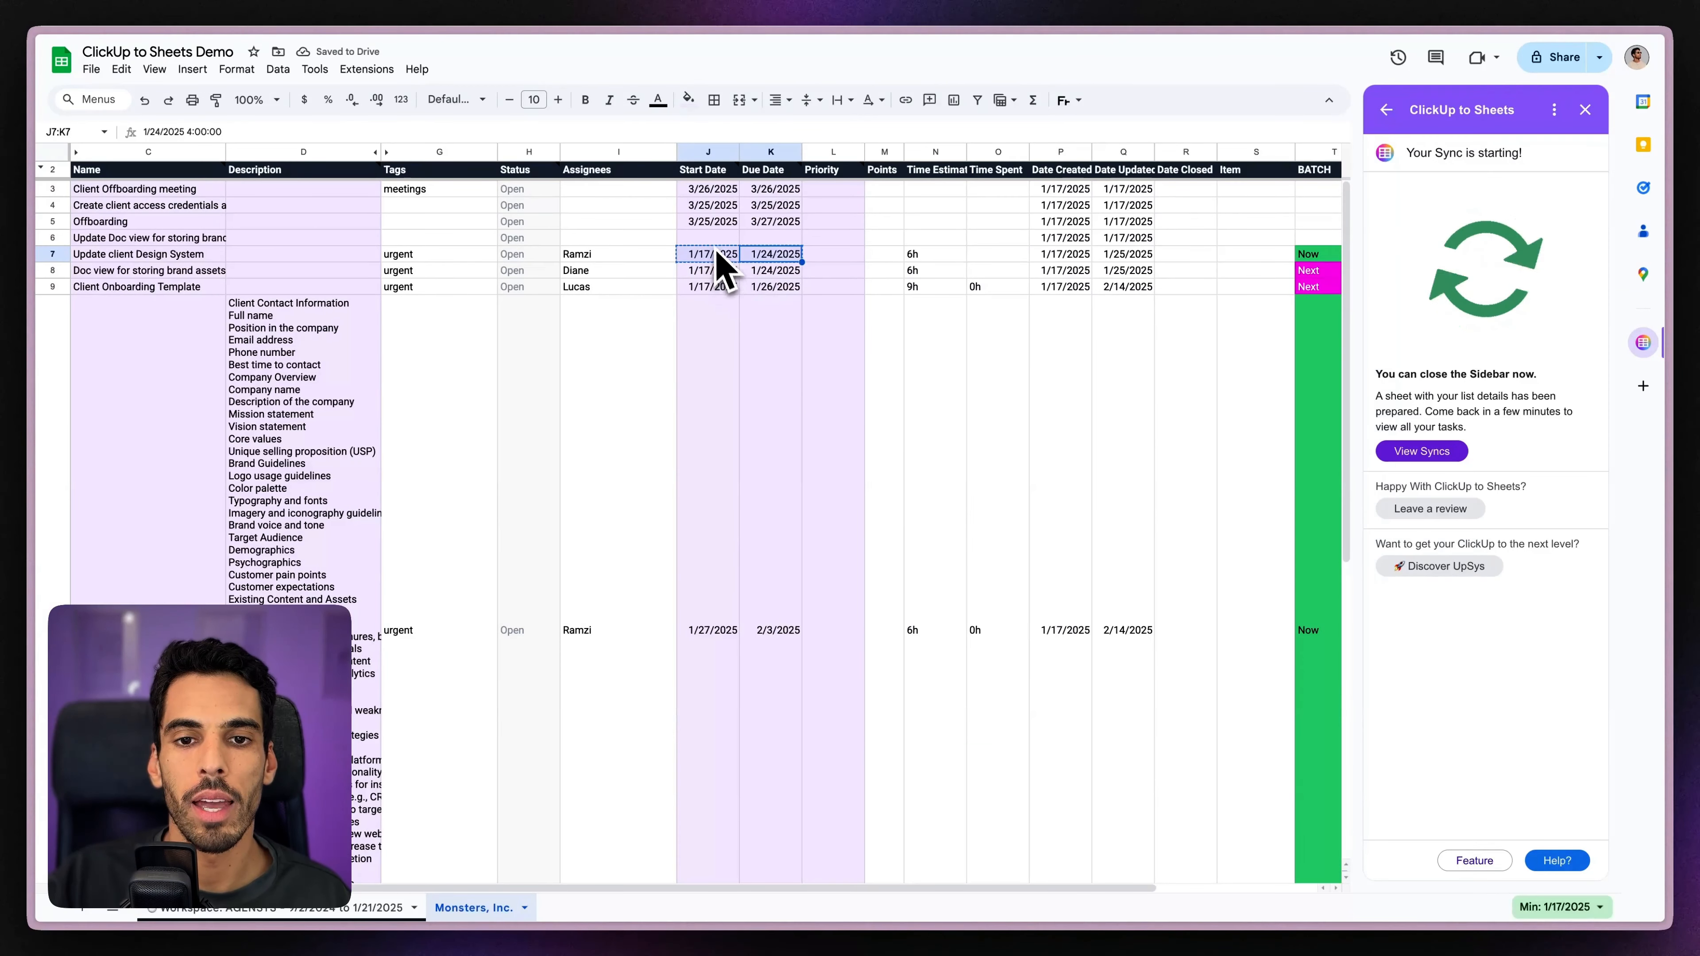
key("super+v")
left_click(777, 321)
left_click(724, 242)
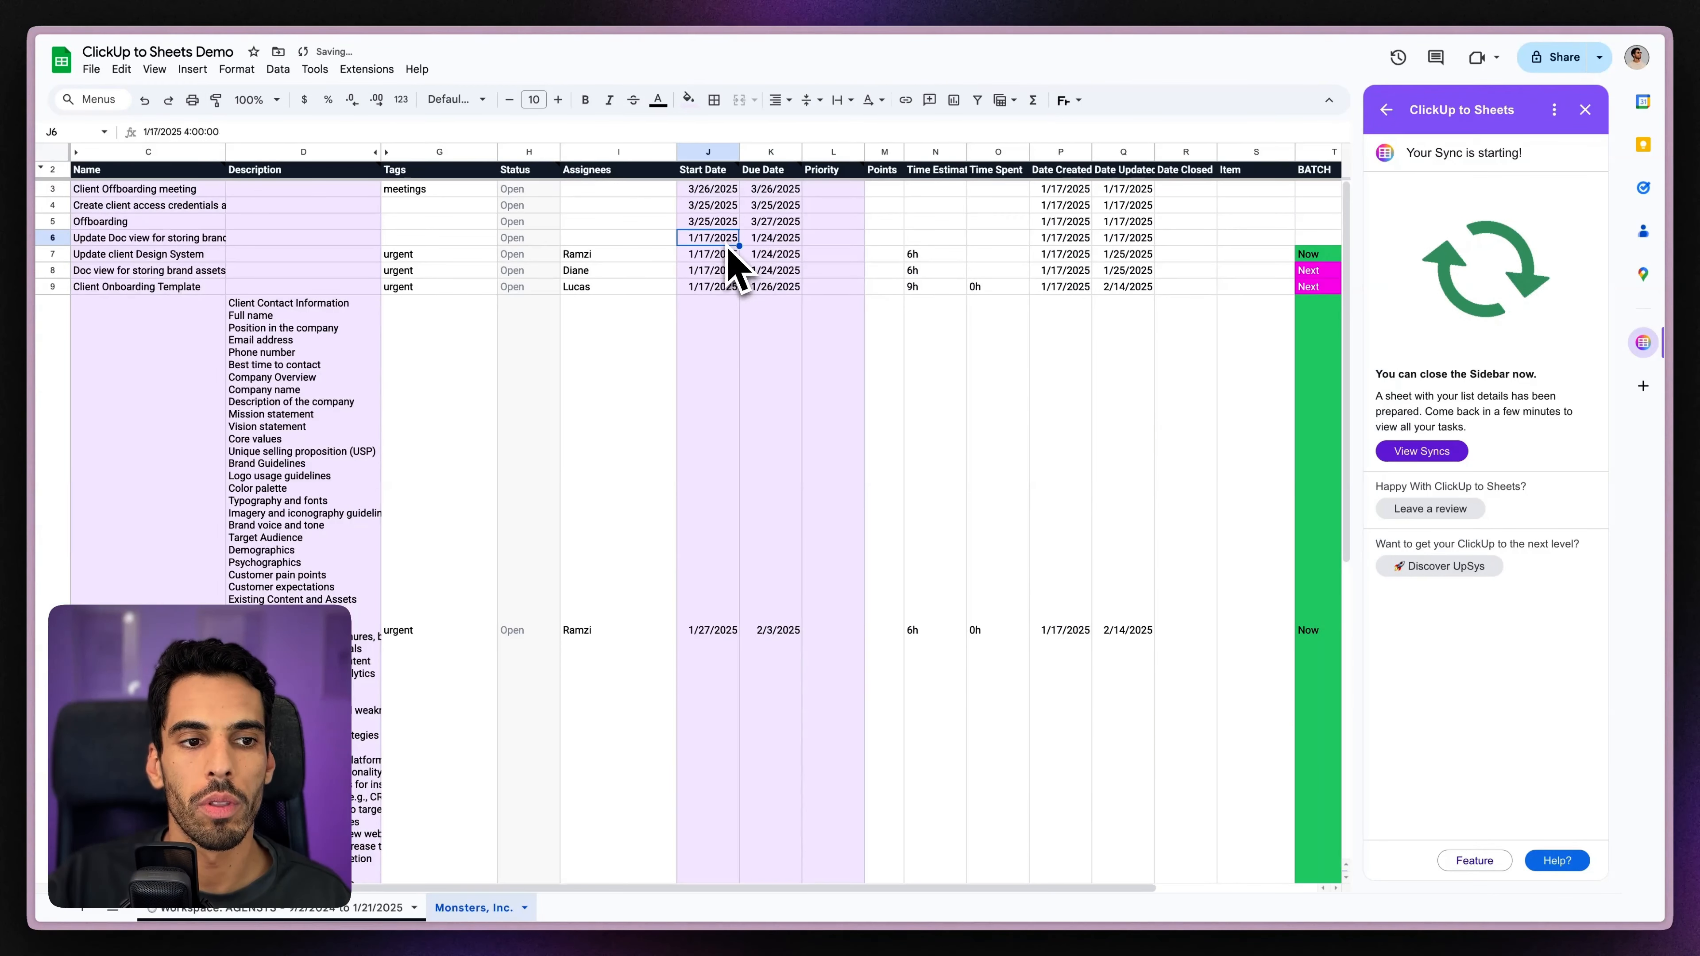
- Set the start date of the row 6 task to 1/19/2025 and its due date to 1/31/2025
double_click(707, 243)
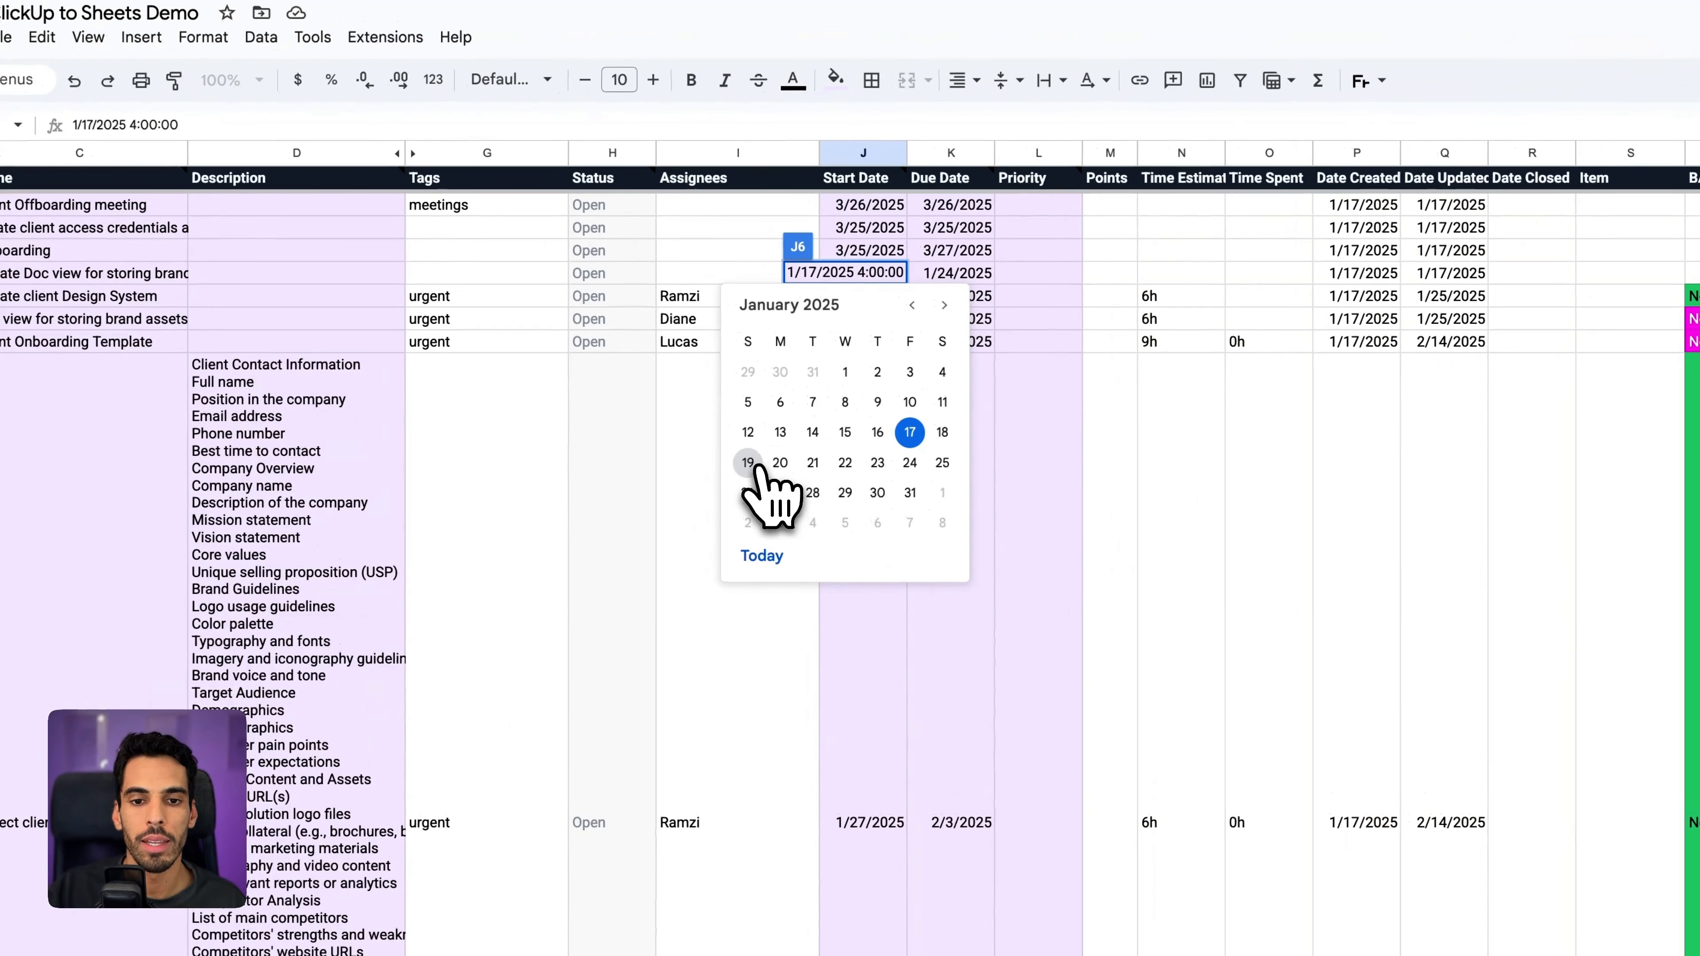
left_click(761, 464)
double_click(966, 280)
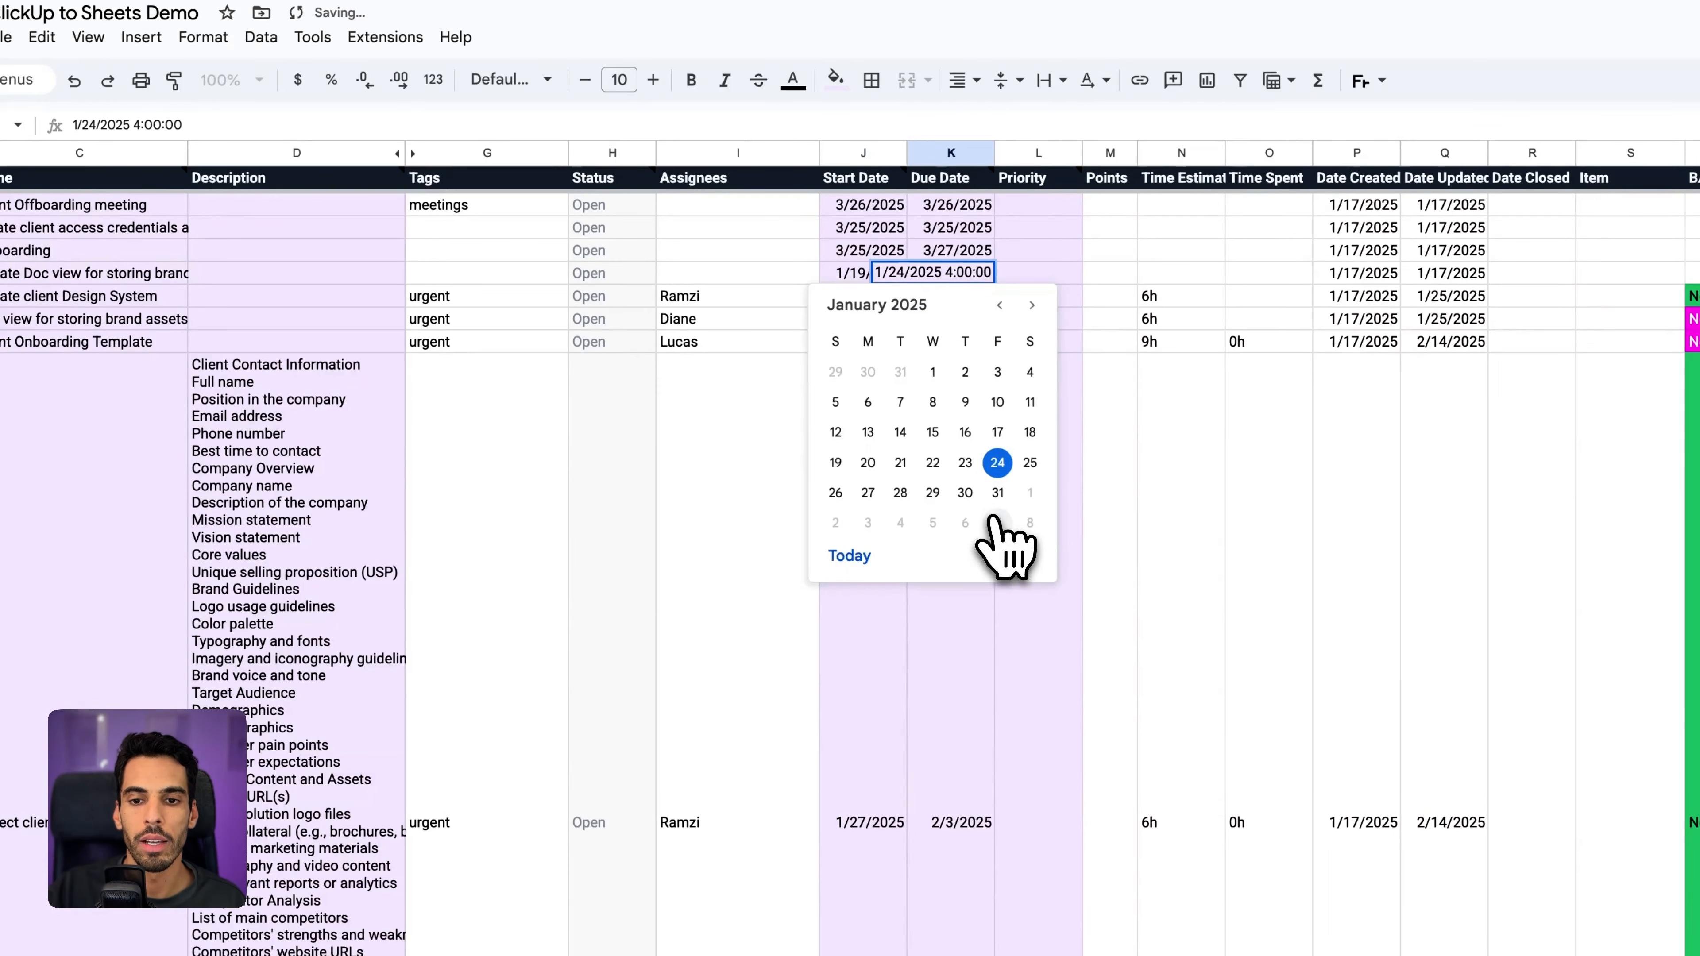
left_click(997, 493)
left_click(1038, 298)
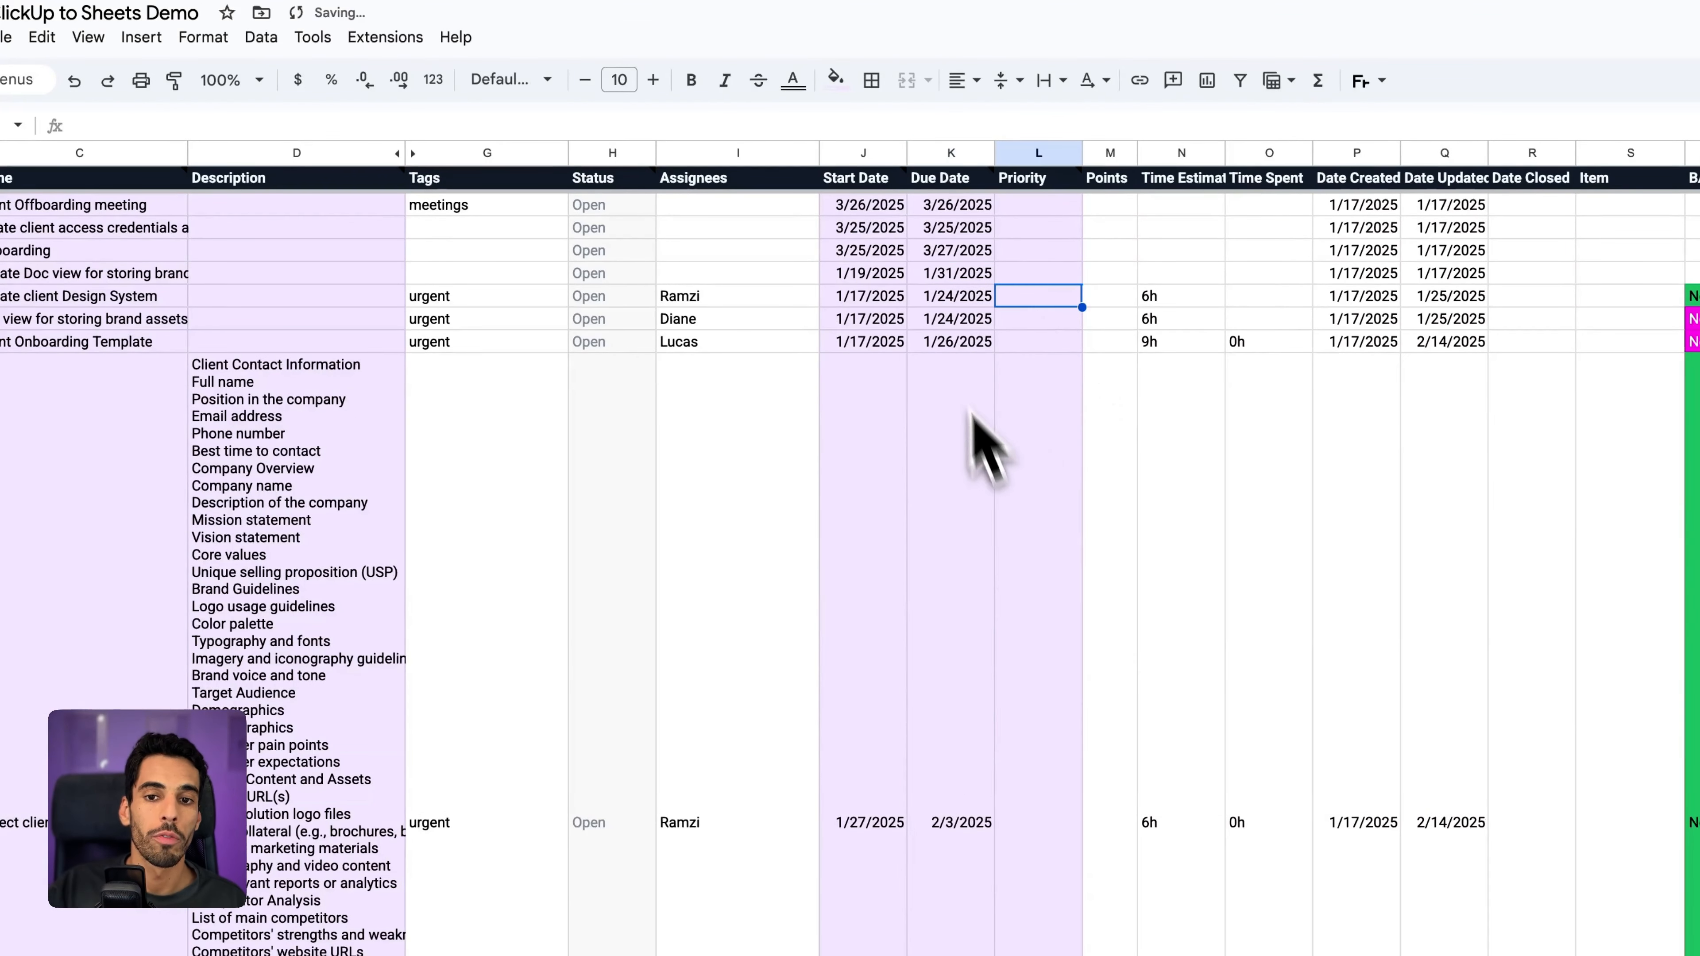
- Review the start and due dates of the row 6 task in their cells and date pickers
double_click(898, 274)
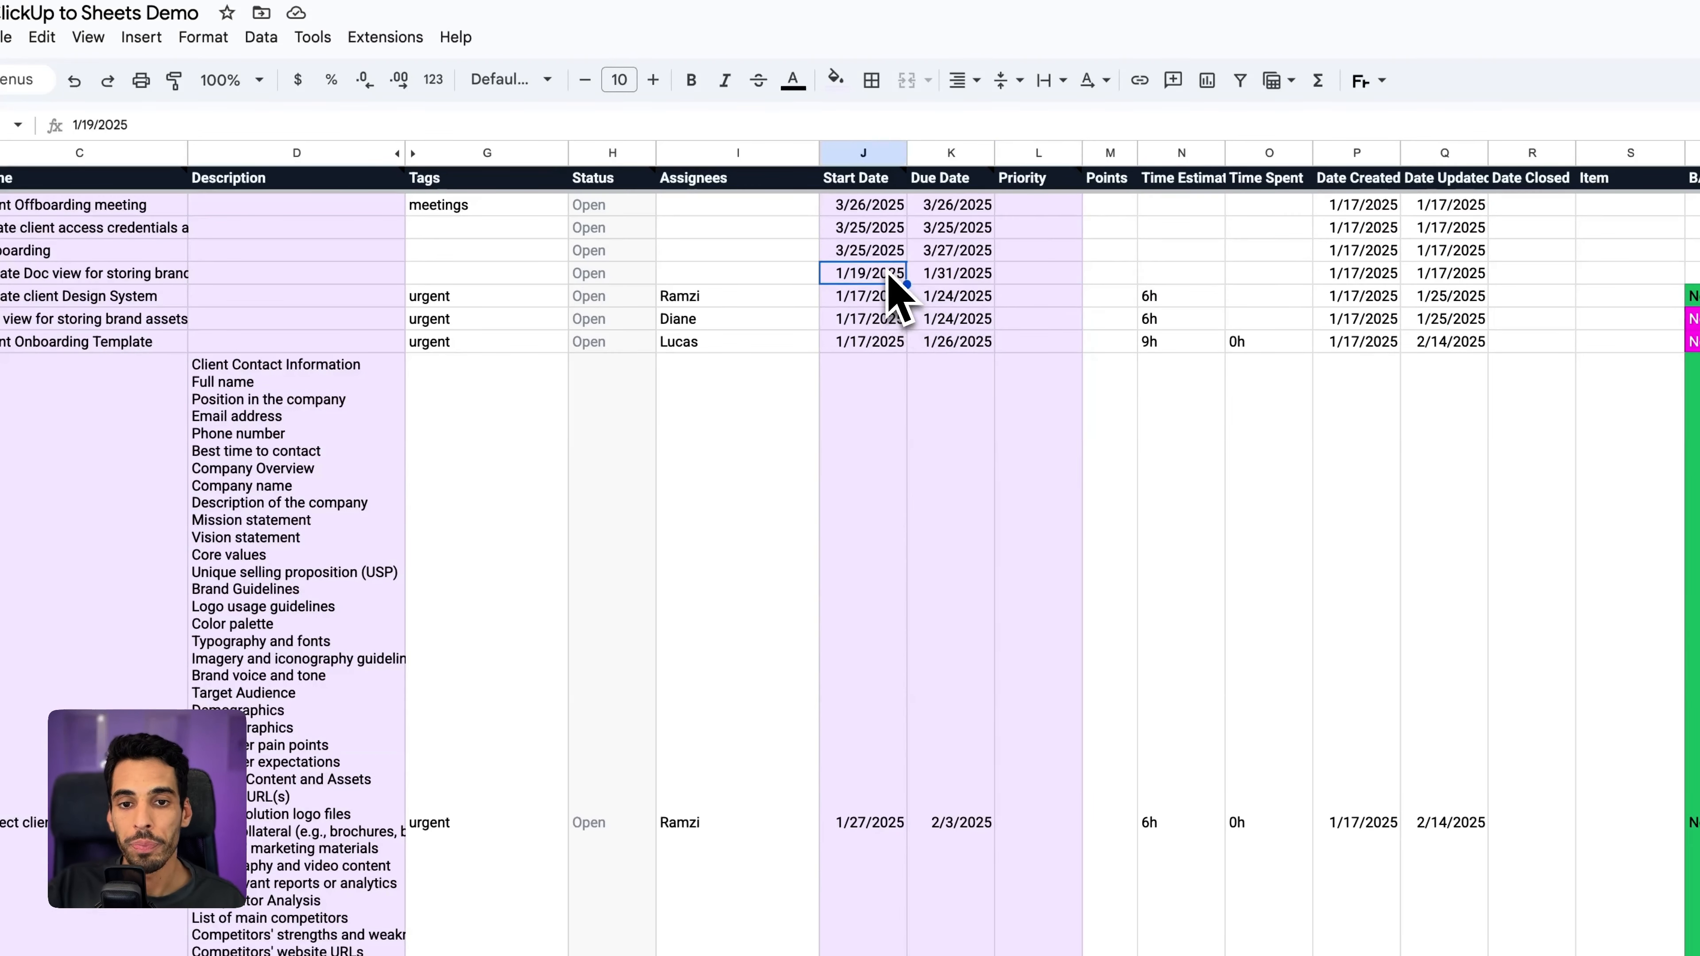
double_click(957, 274)
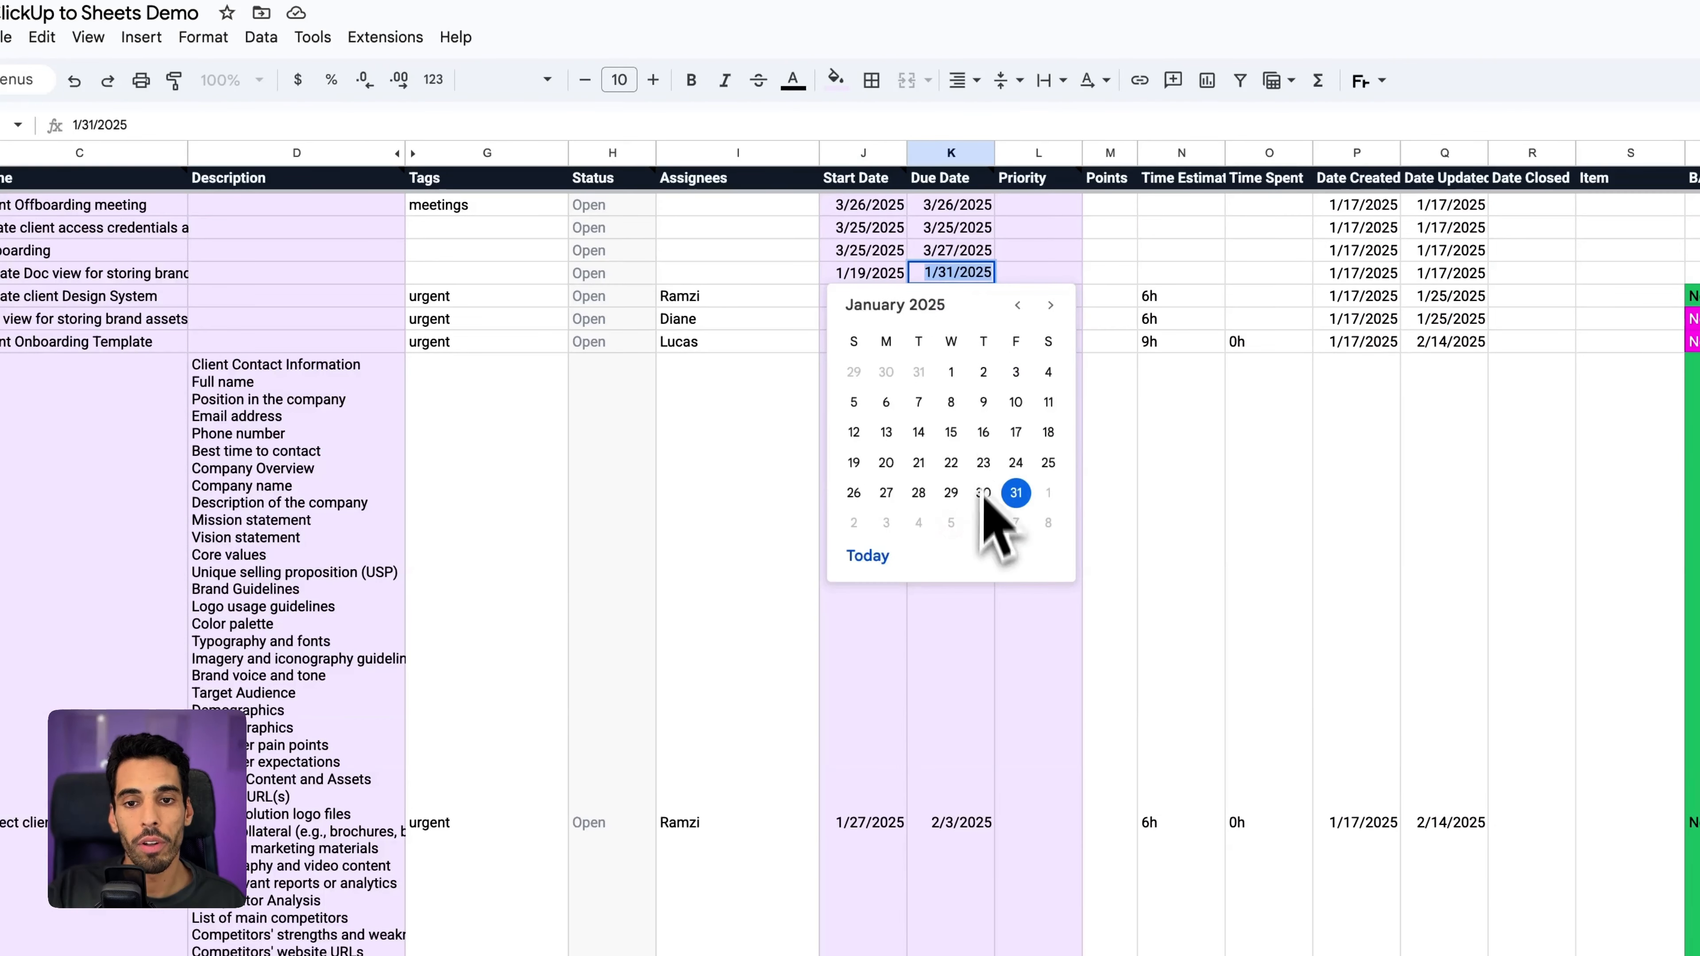
left_click(1011, 493)
left_click_drag(862, 275, 1006, 272)
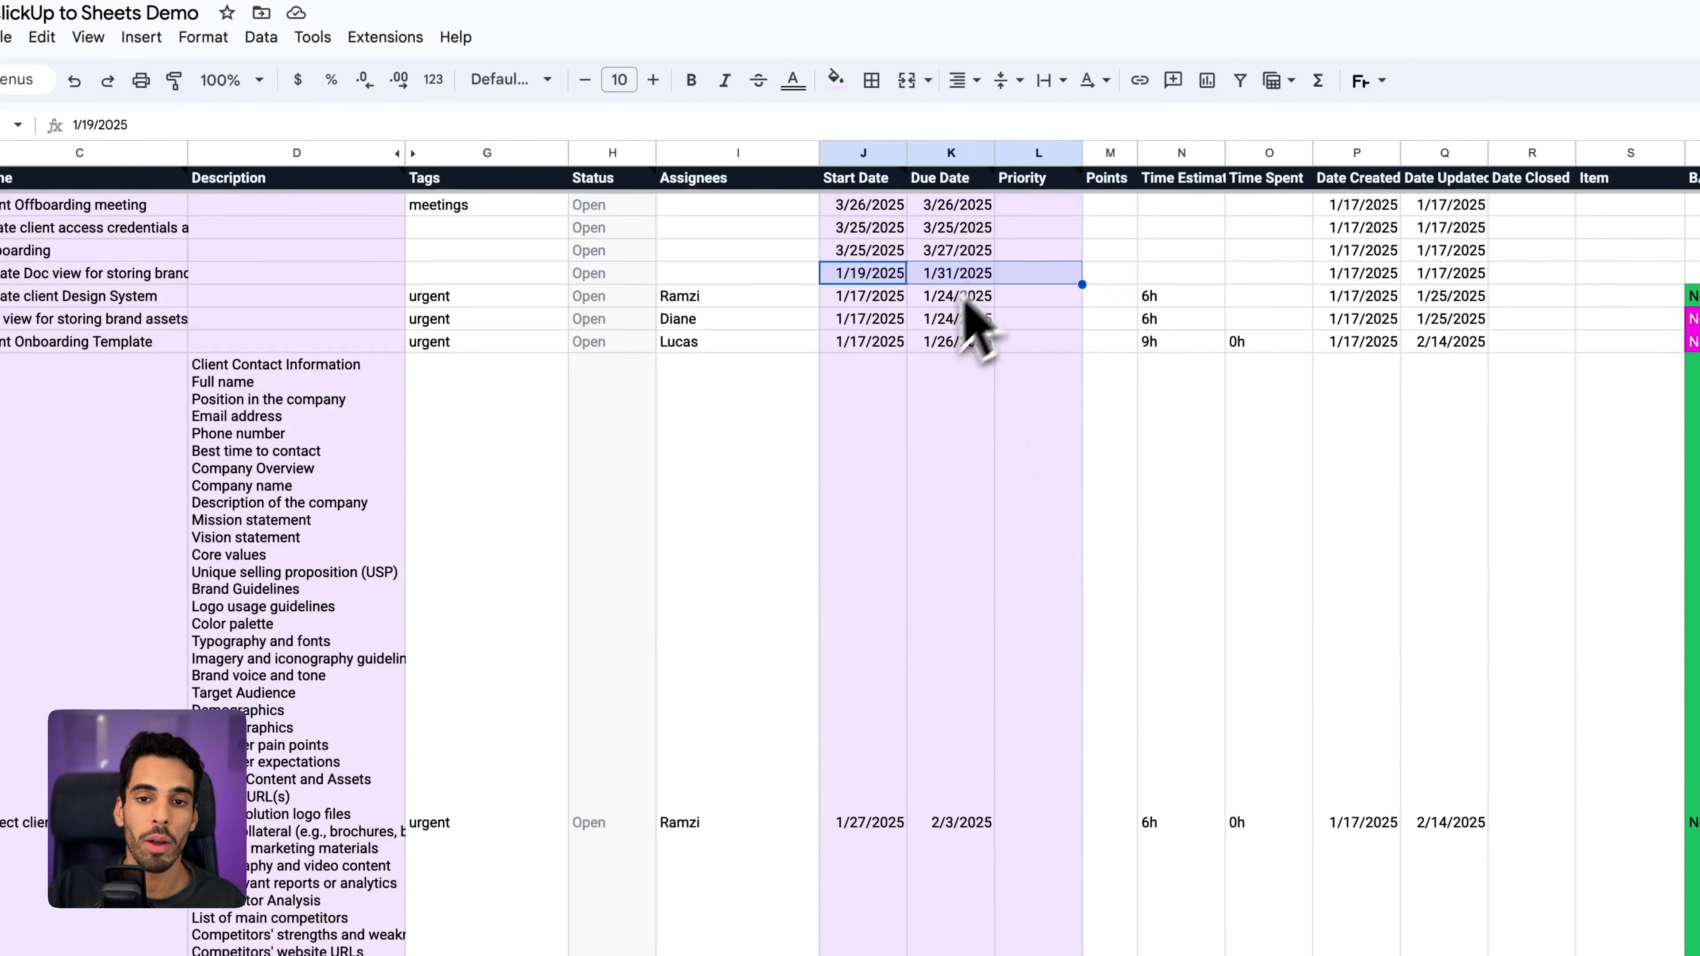
scroll(876, 298, "down", 5)
scroll(878, 308, "up", 5)
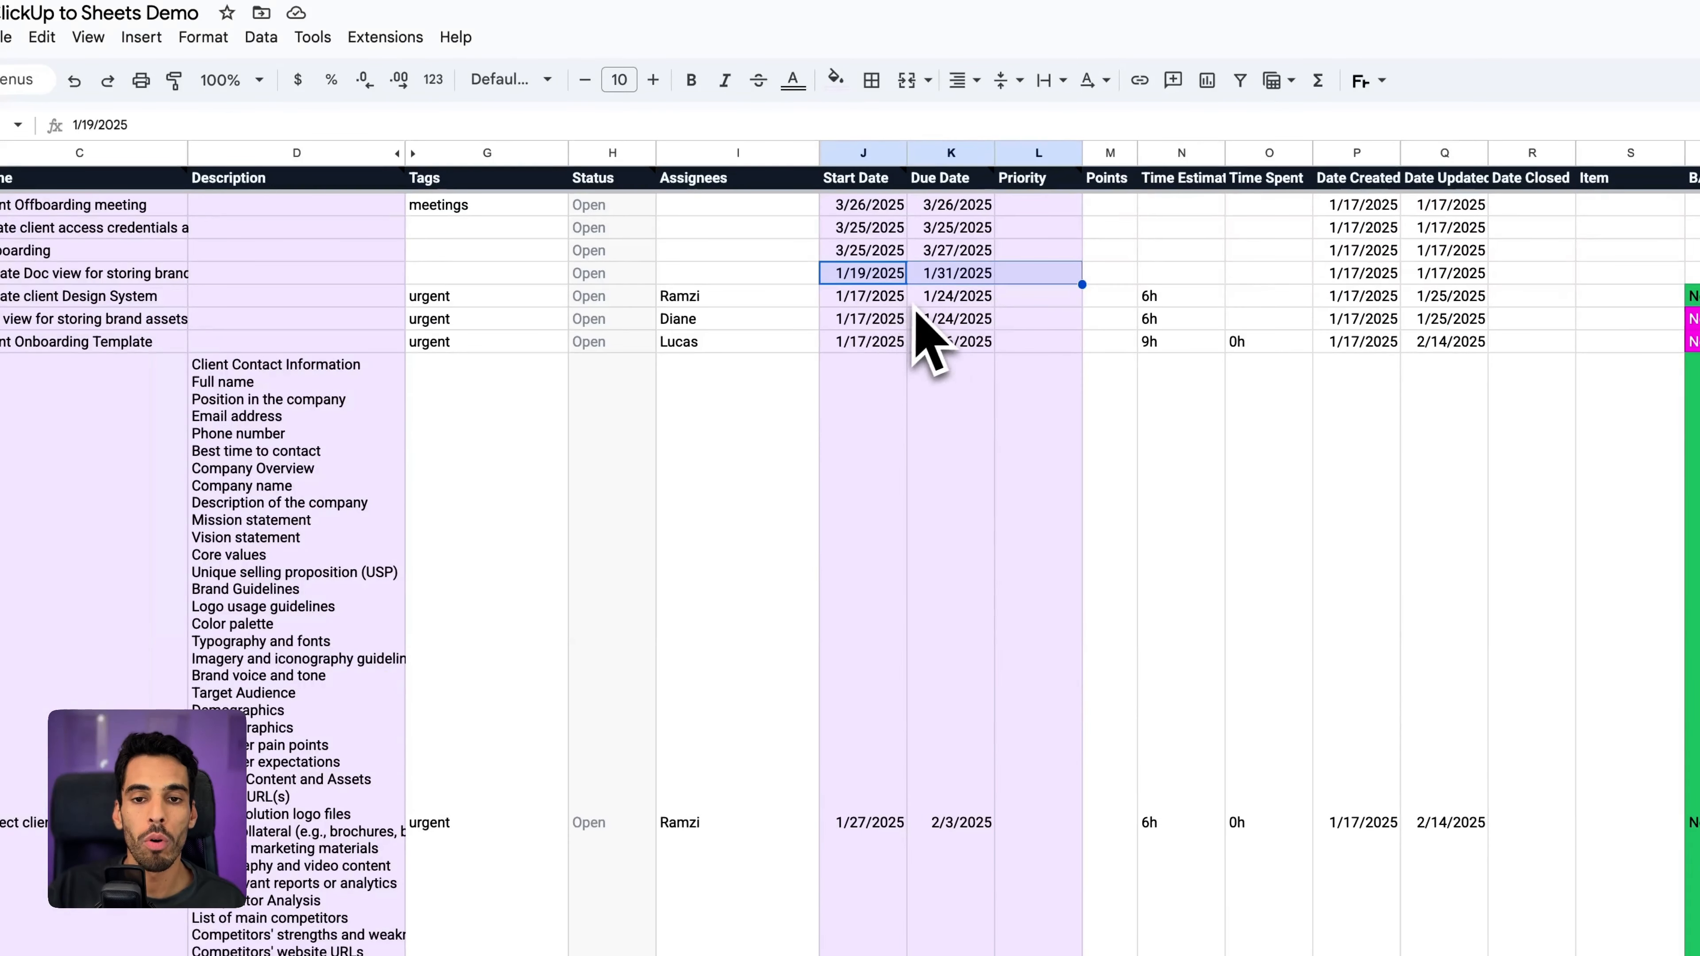
double_click(887, 273)
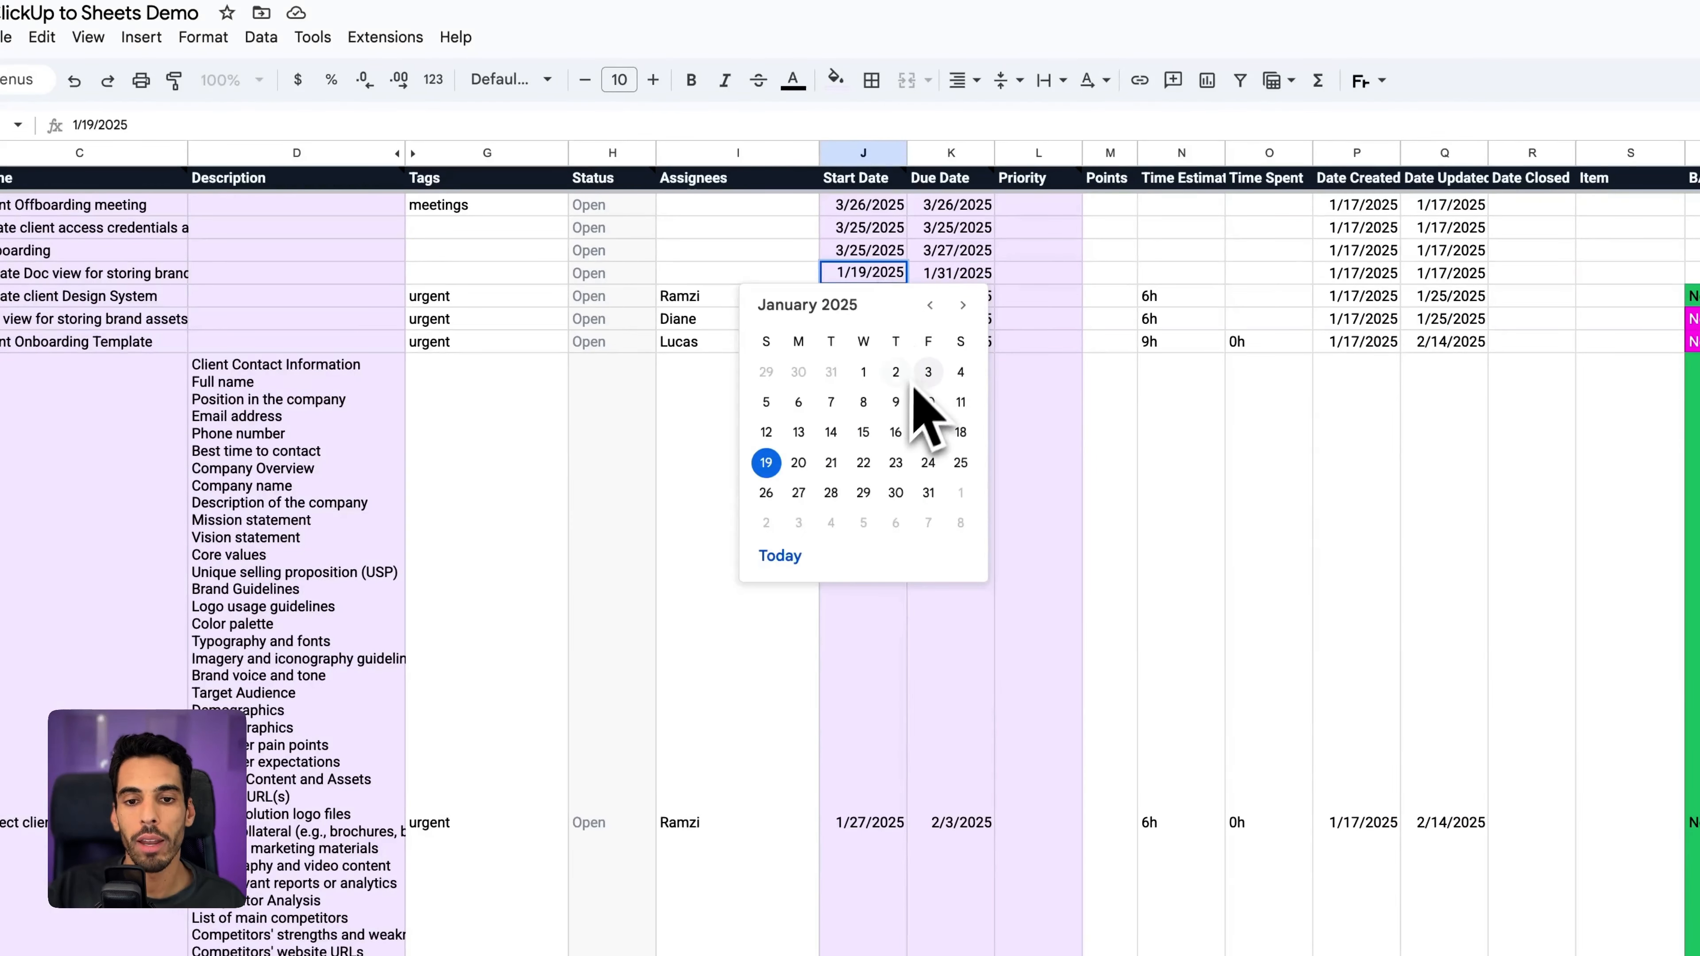
left_click(936, 255)
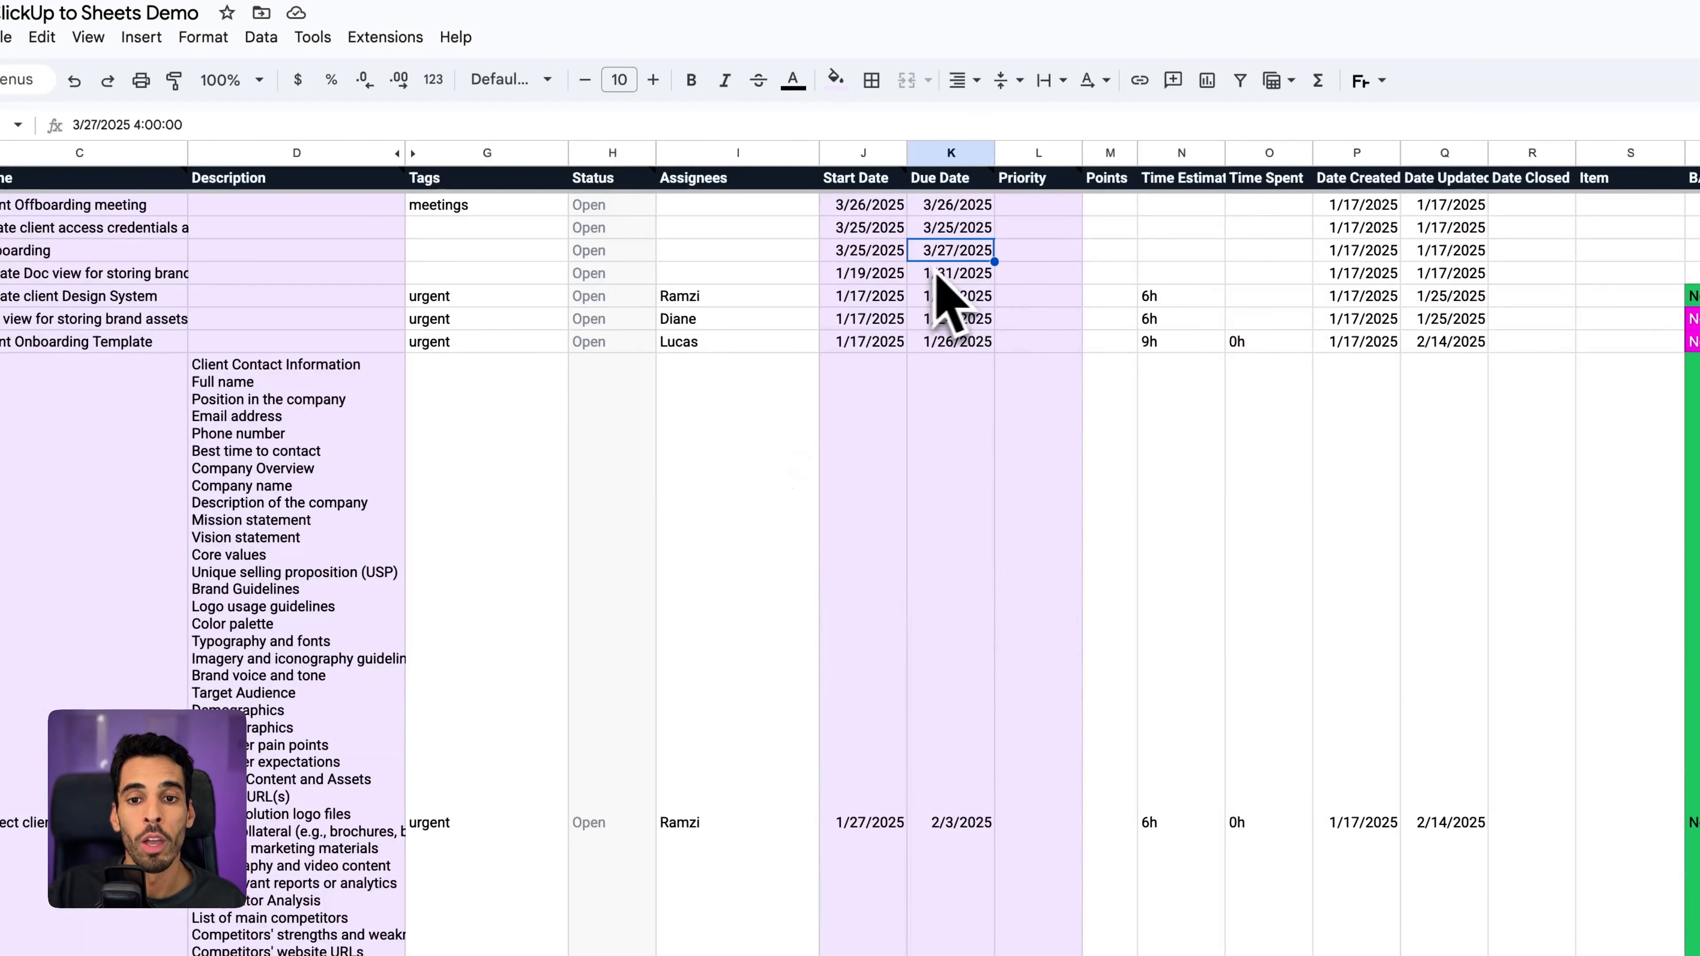
left_click_drag(964, 273, 903, 277)
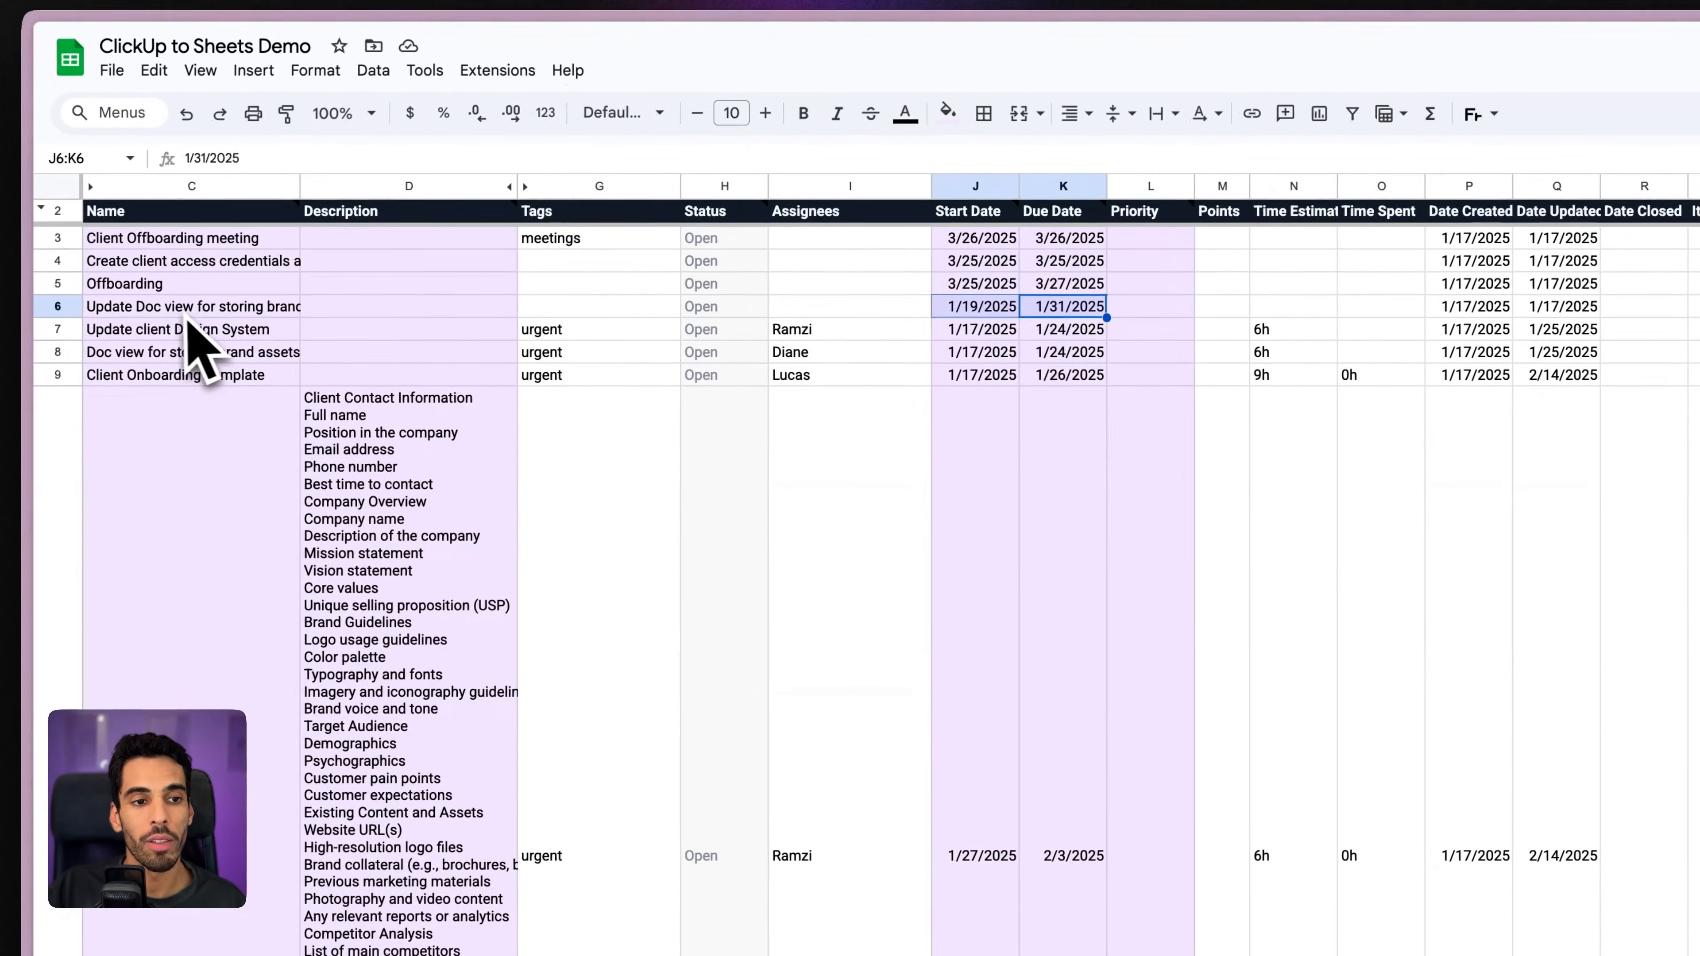
- Enter the description "THIS TASK WAS UPDATES WITH SAVE TO CLICKUP" for the task in row 6
left_click(330, 307)
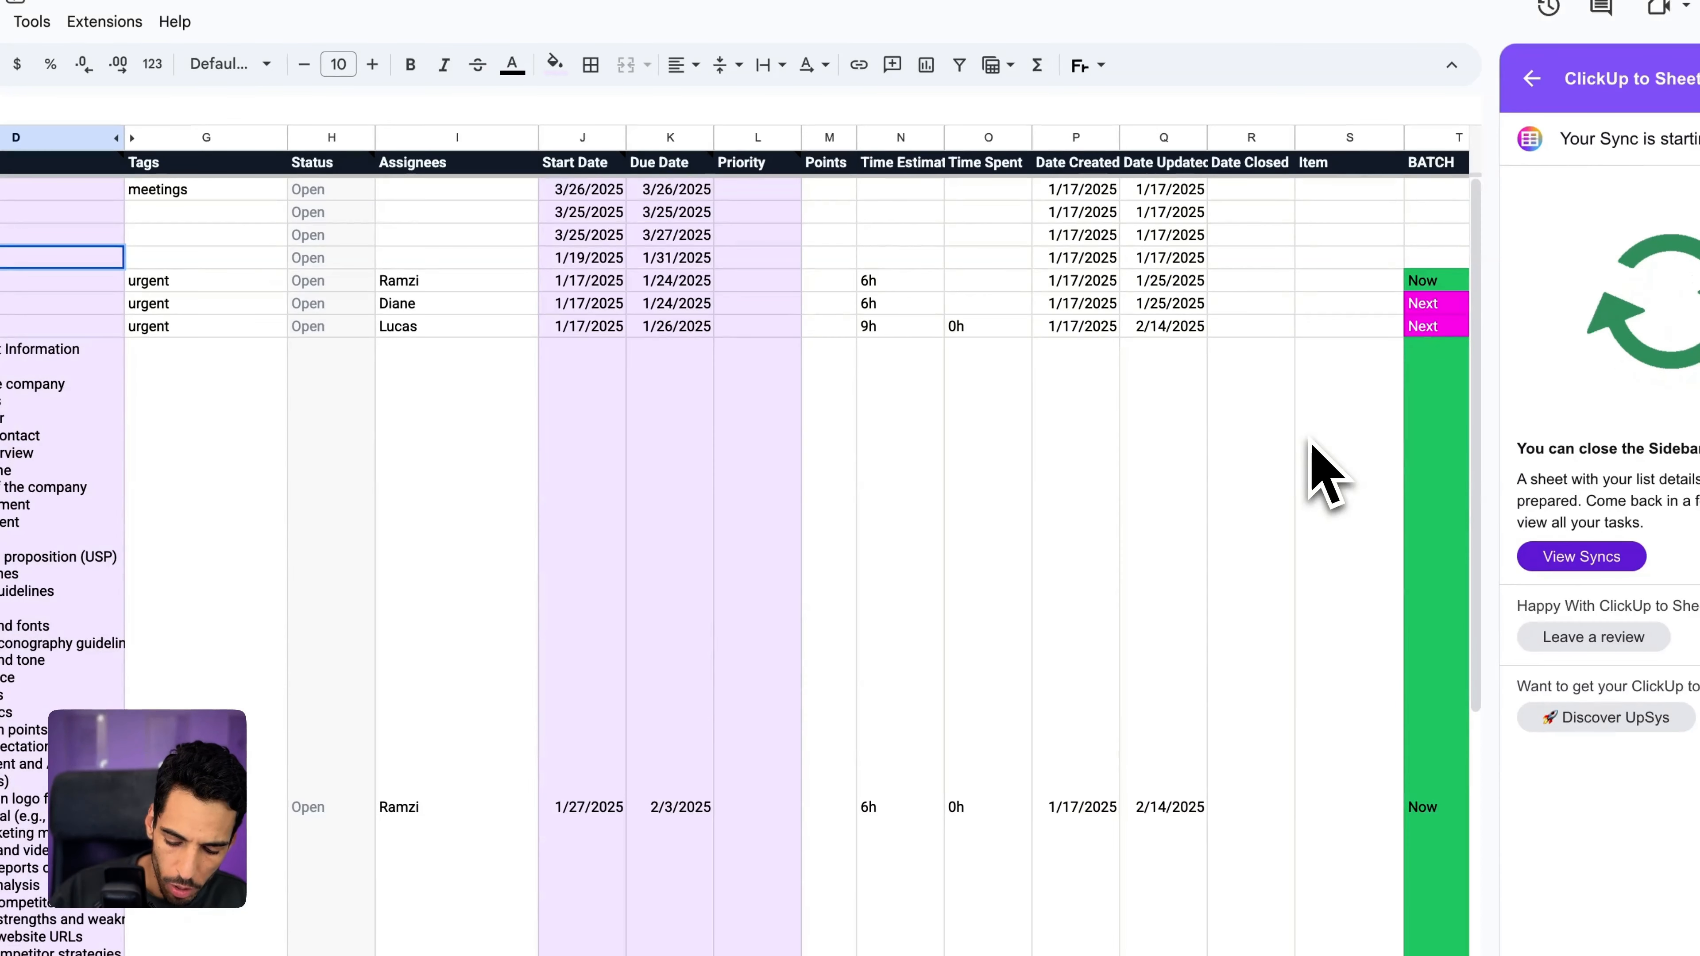
type("AS UPDATES WI")
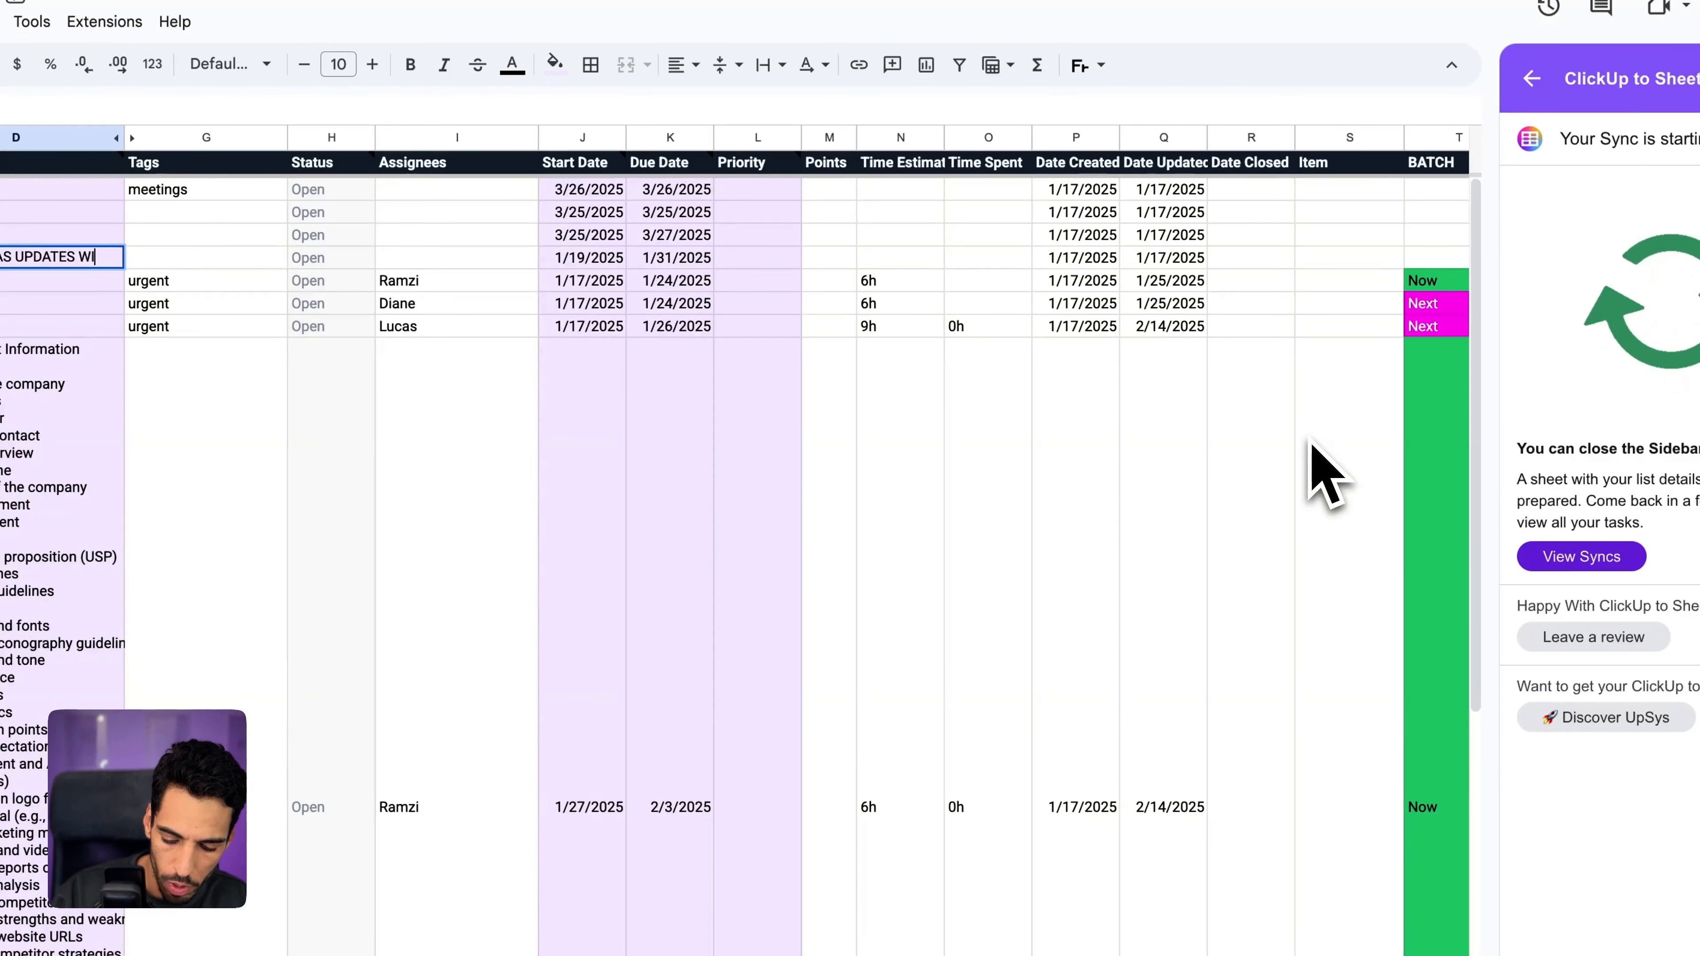
type("TH SAVE TO CLICK")
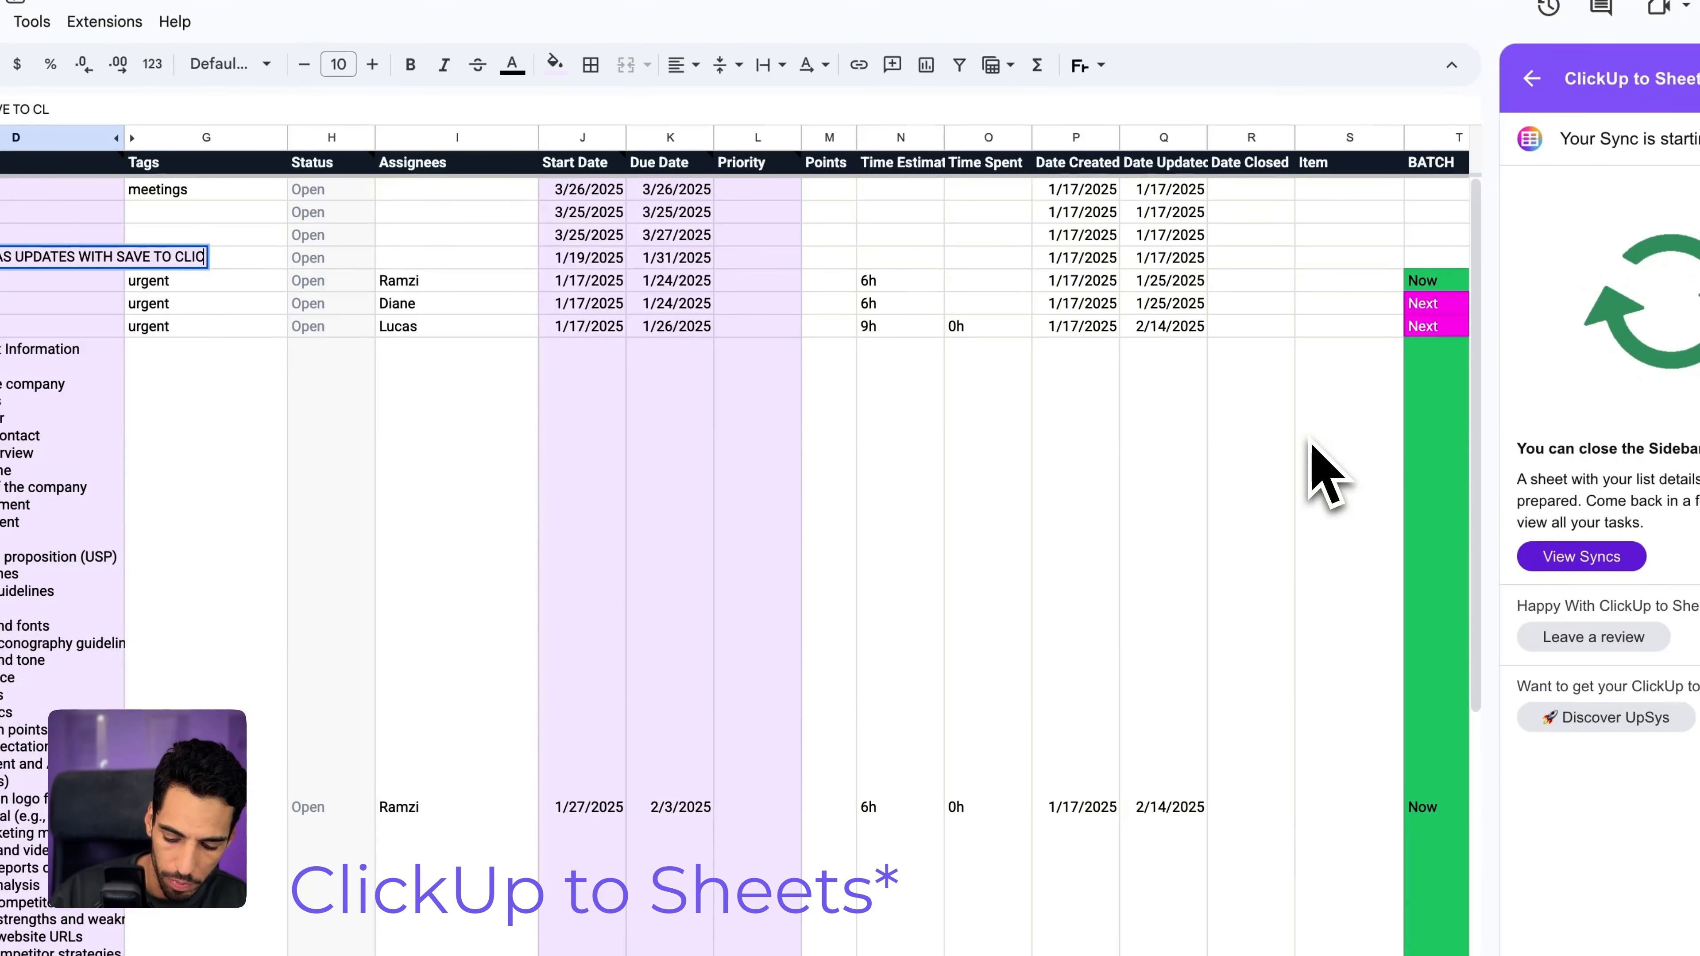
key("Return")
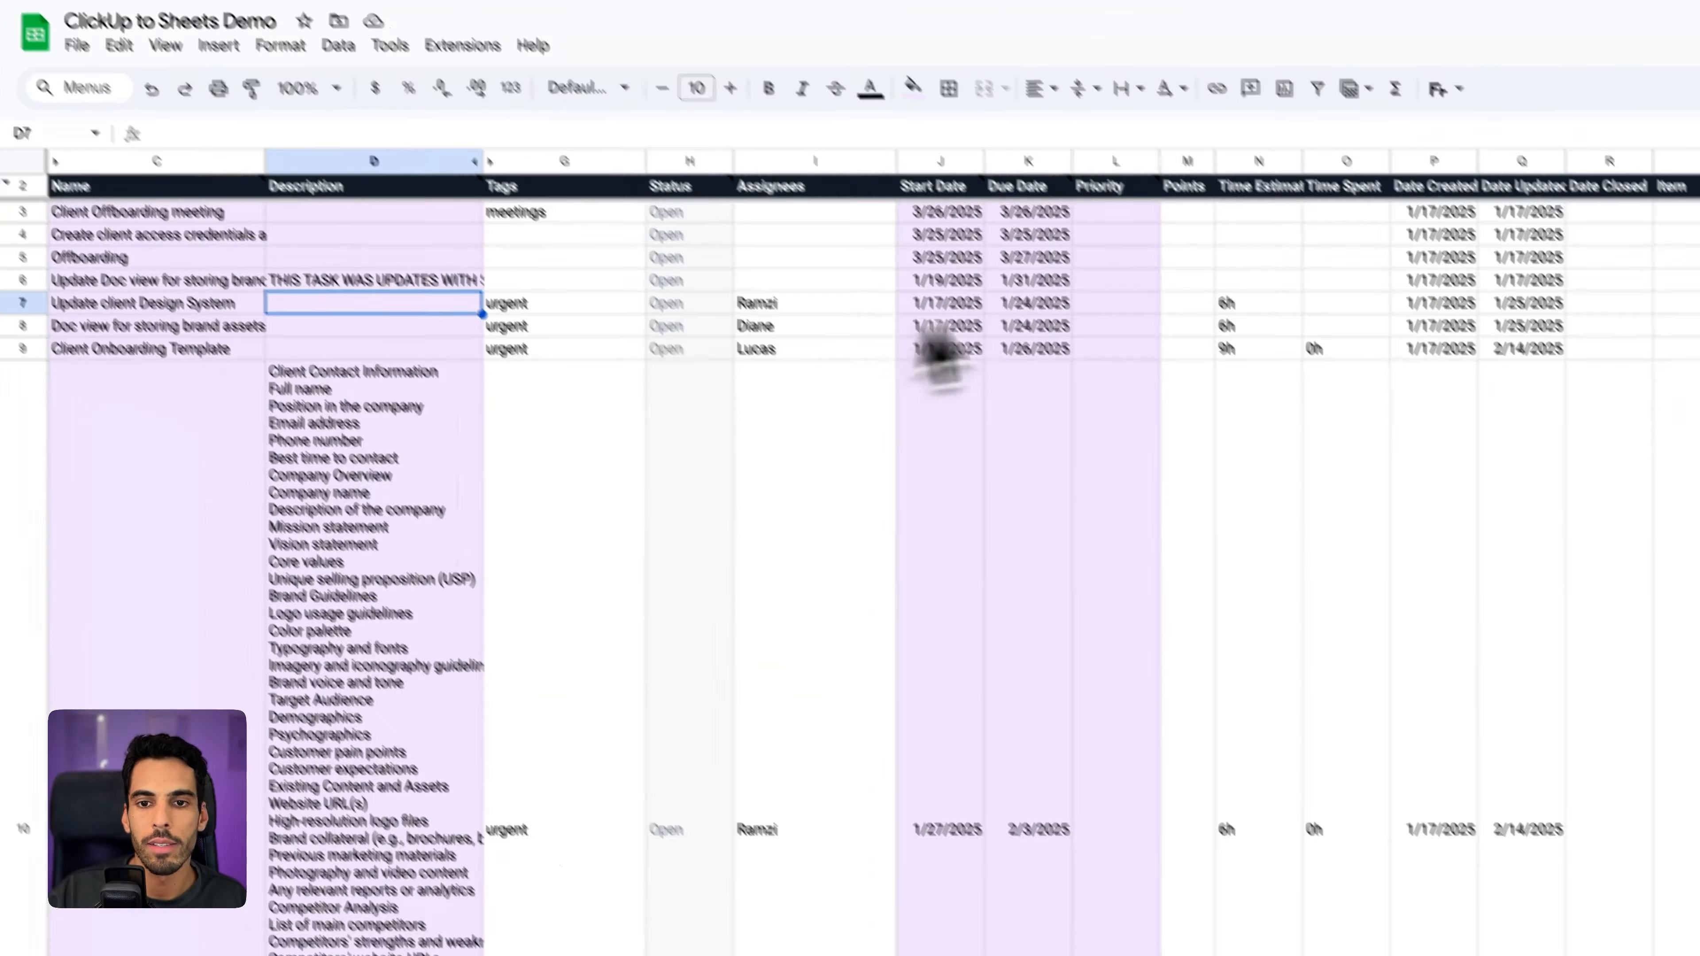
- Set the priority of the Update client Design System task in row 7 to Urgent
left_click(1158, 340)
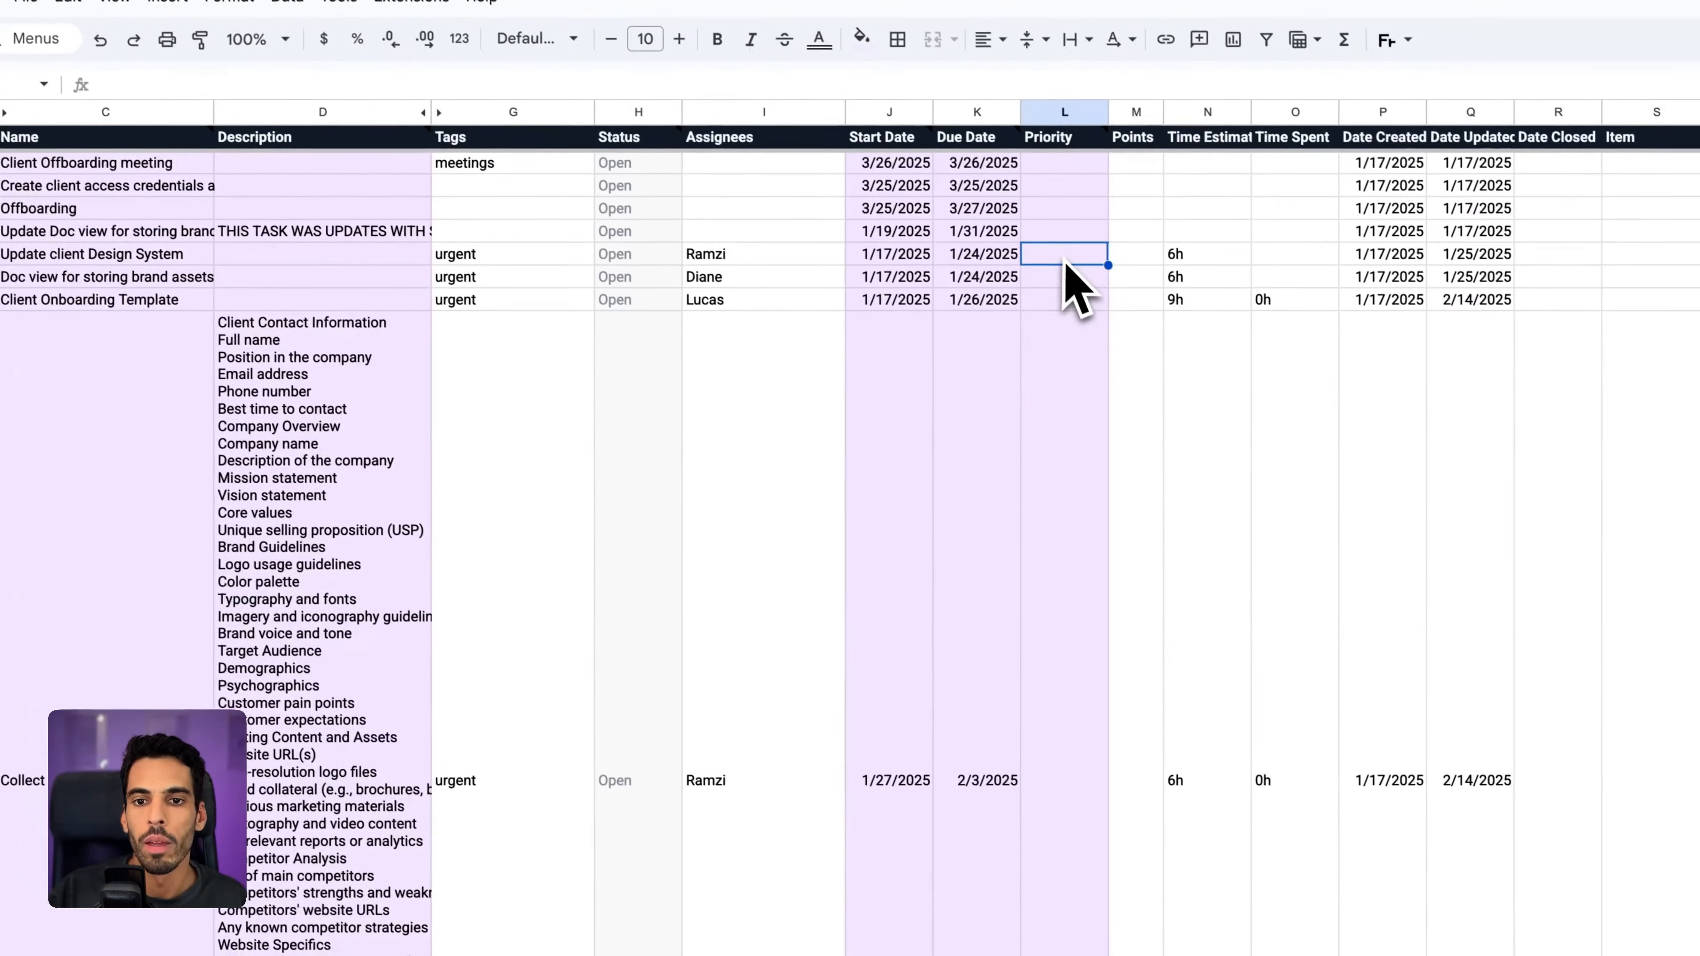
left_click(1158, 340)
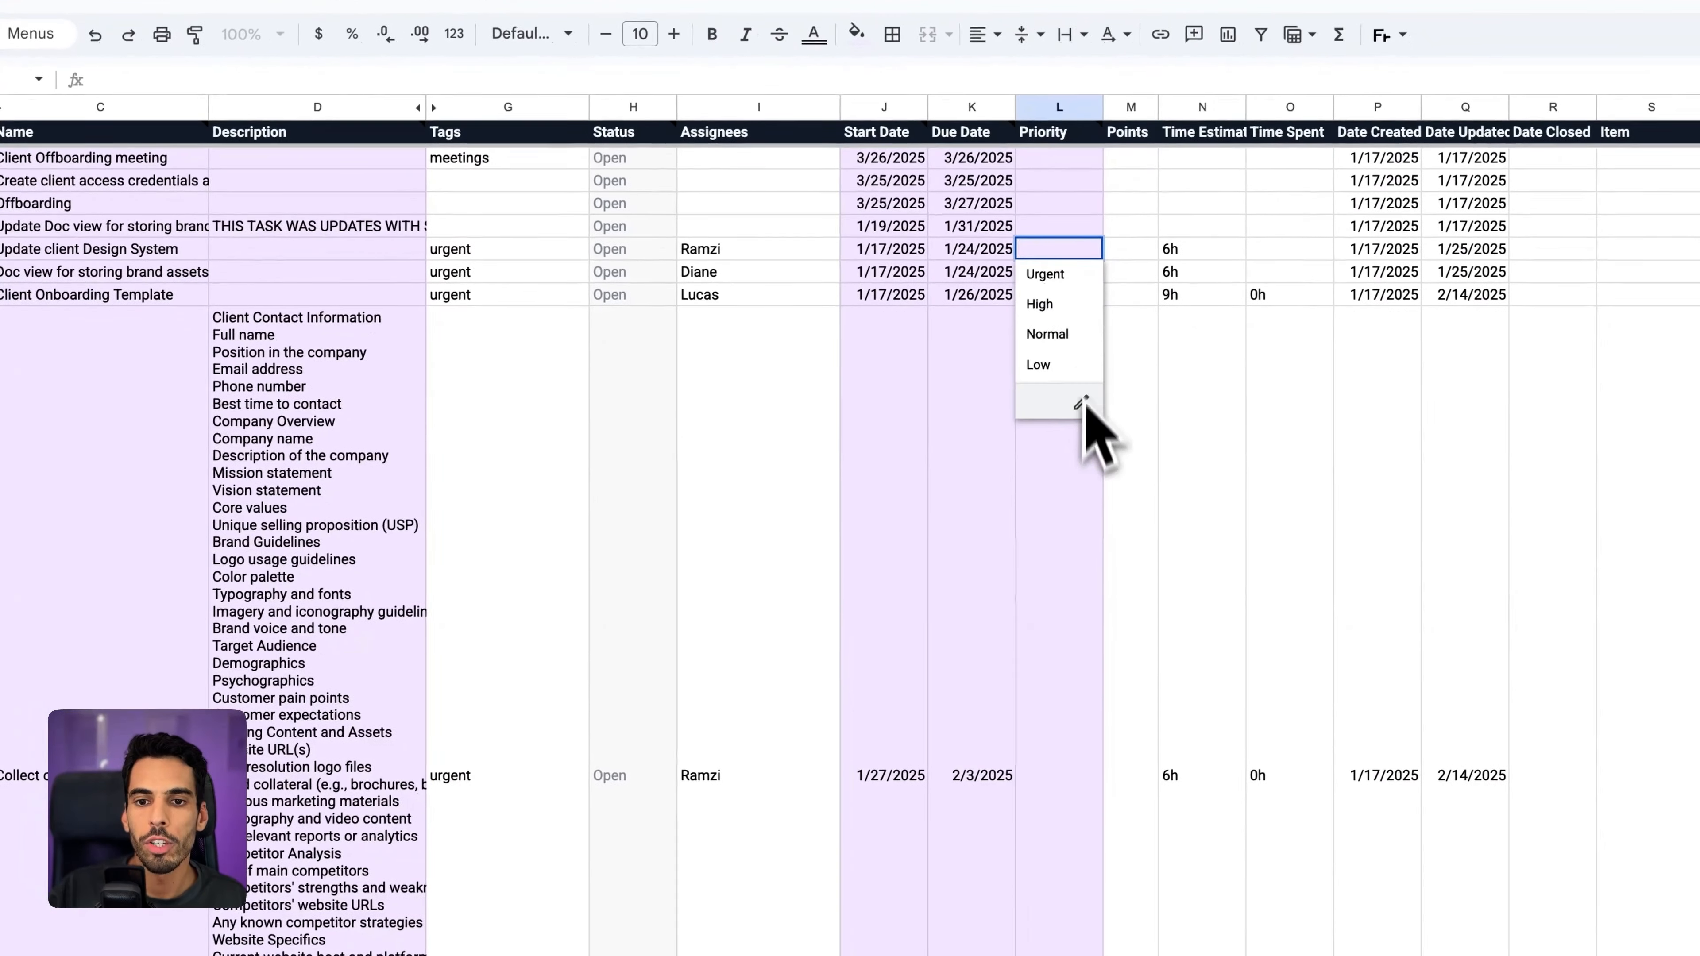
left_click(1048, 275)
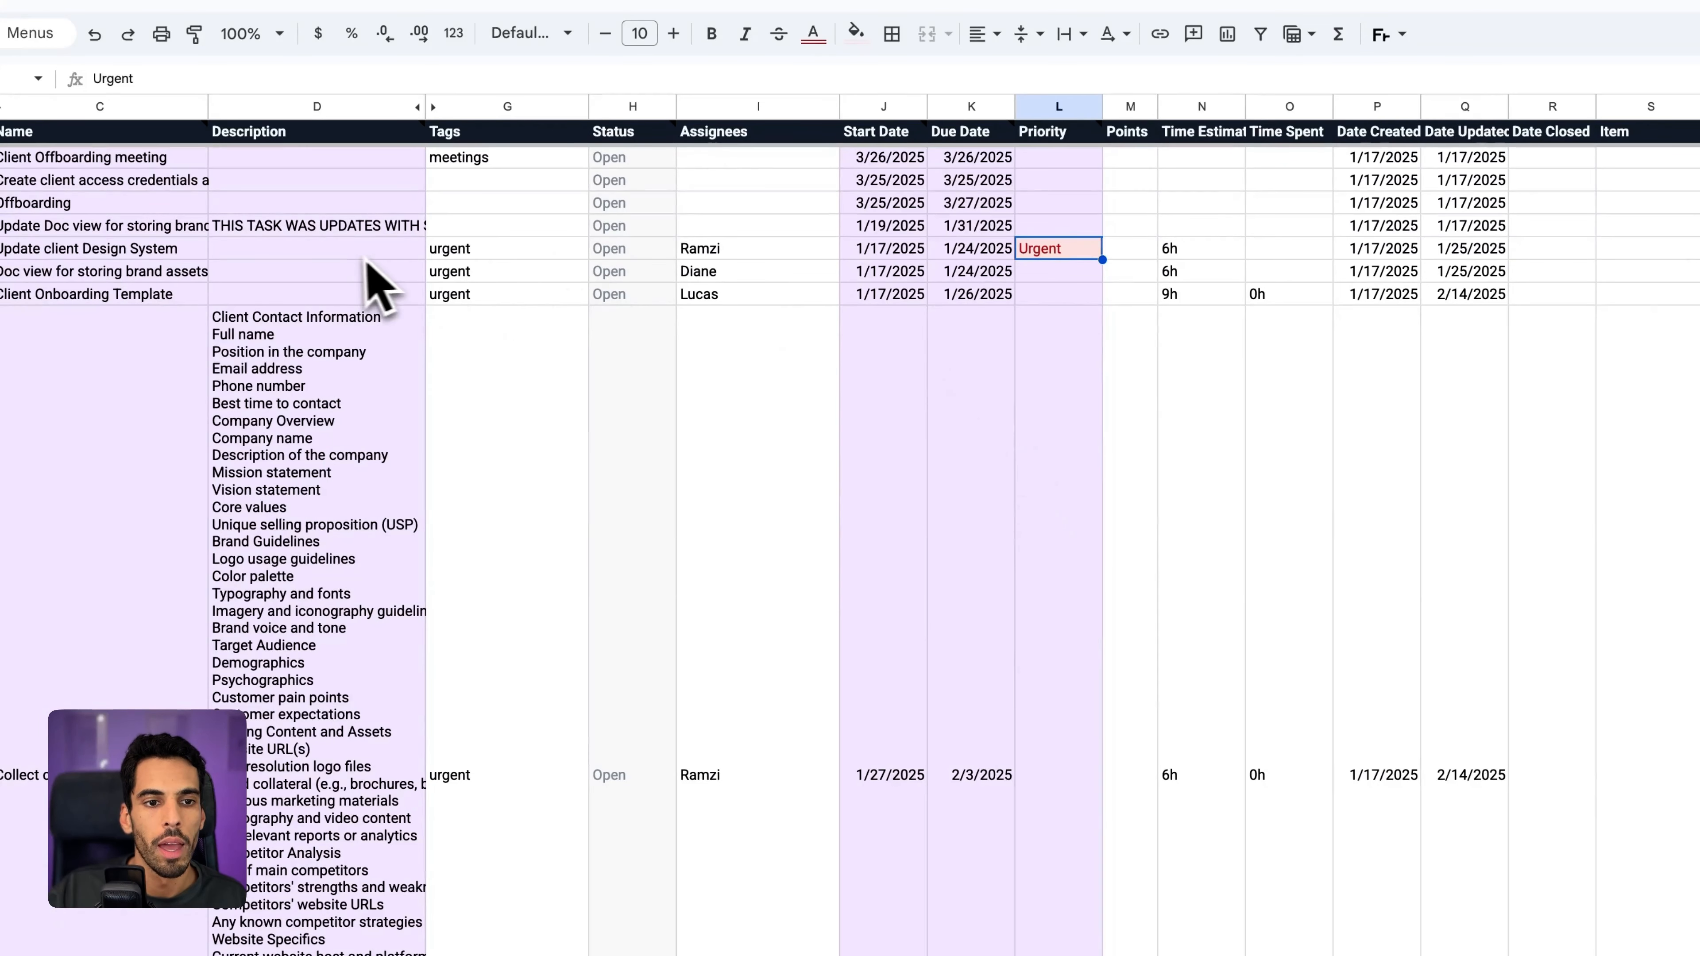
- Enter the description "THIS TASK IS URGENT AND UPDATED WITH SAVE TO CLICKUP" for the Update client Design System task
left_click(349, 253)
type("THI")
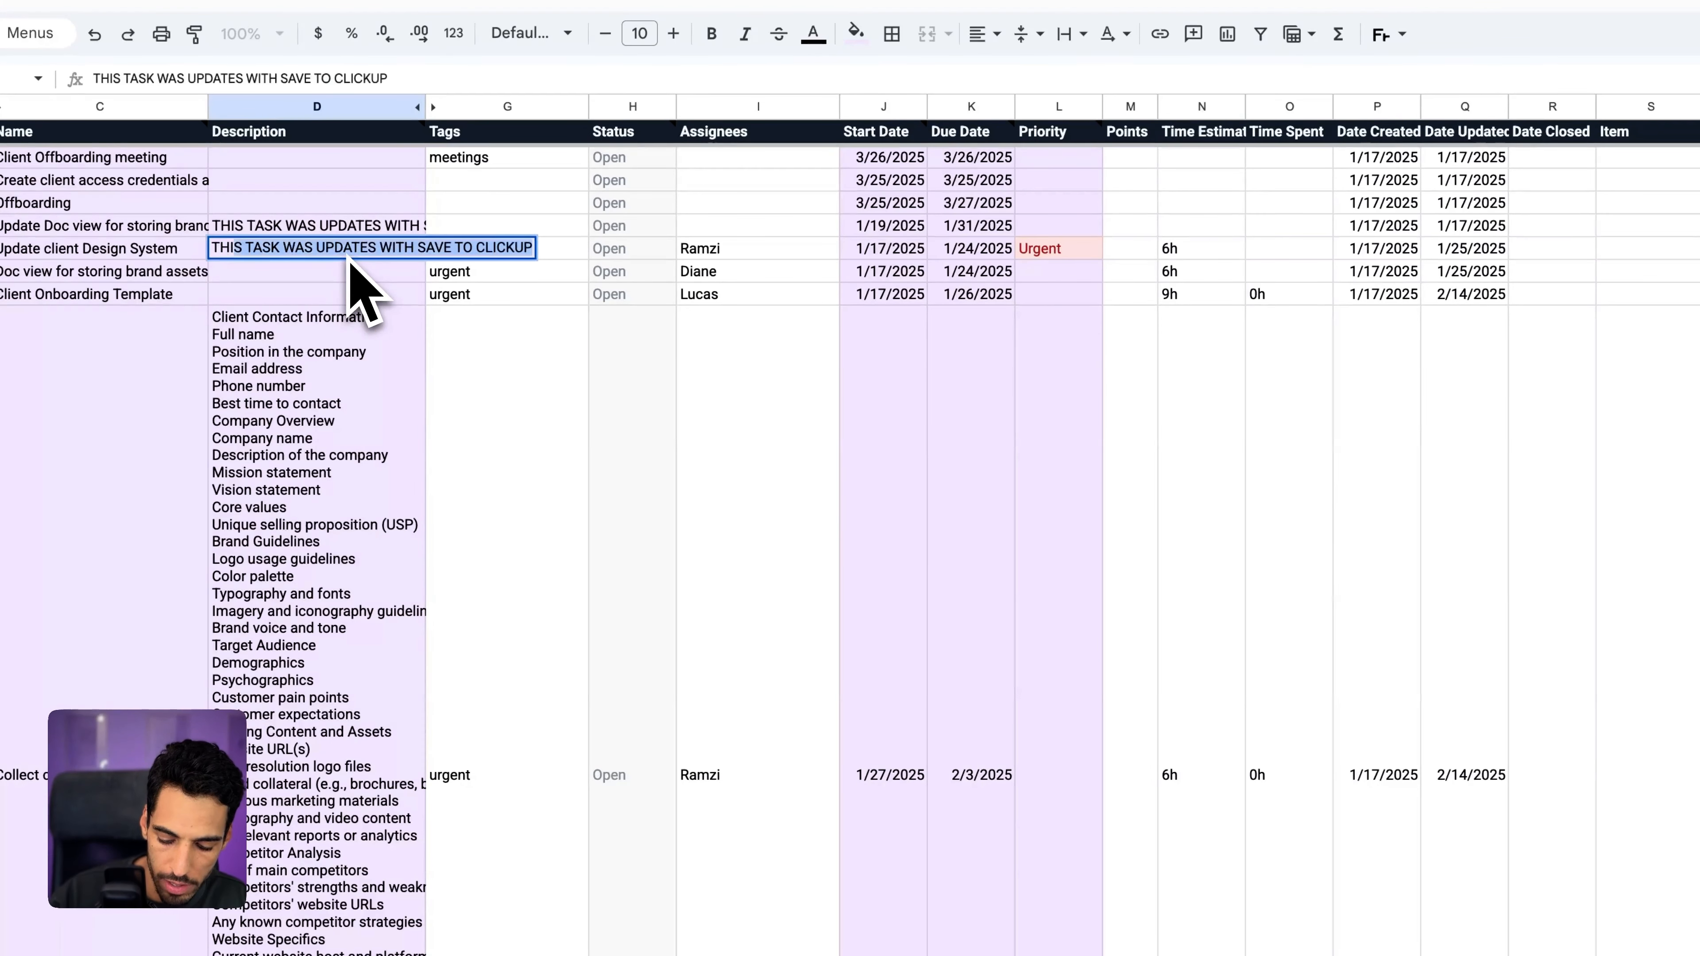
type("S TASK IS URGENT AND UPDAT")
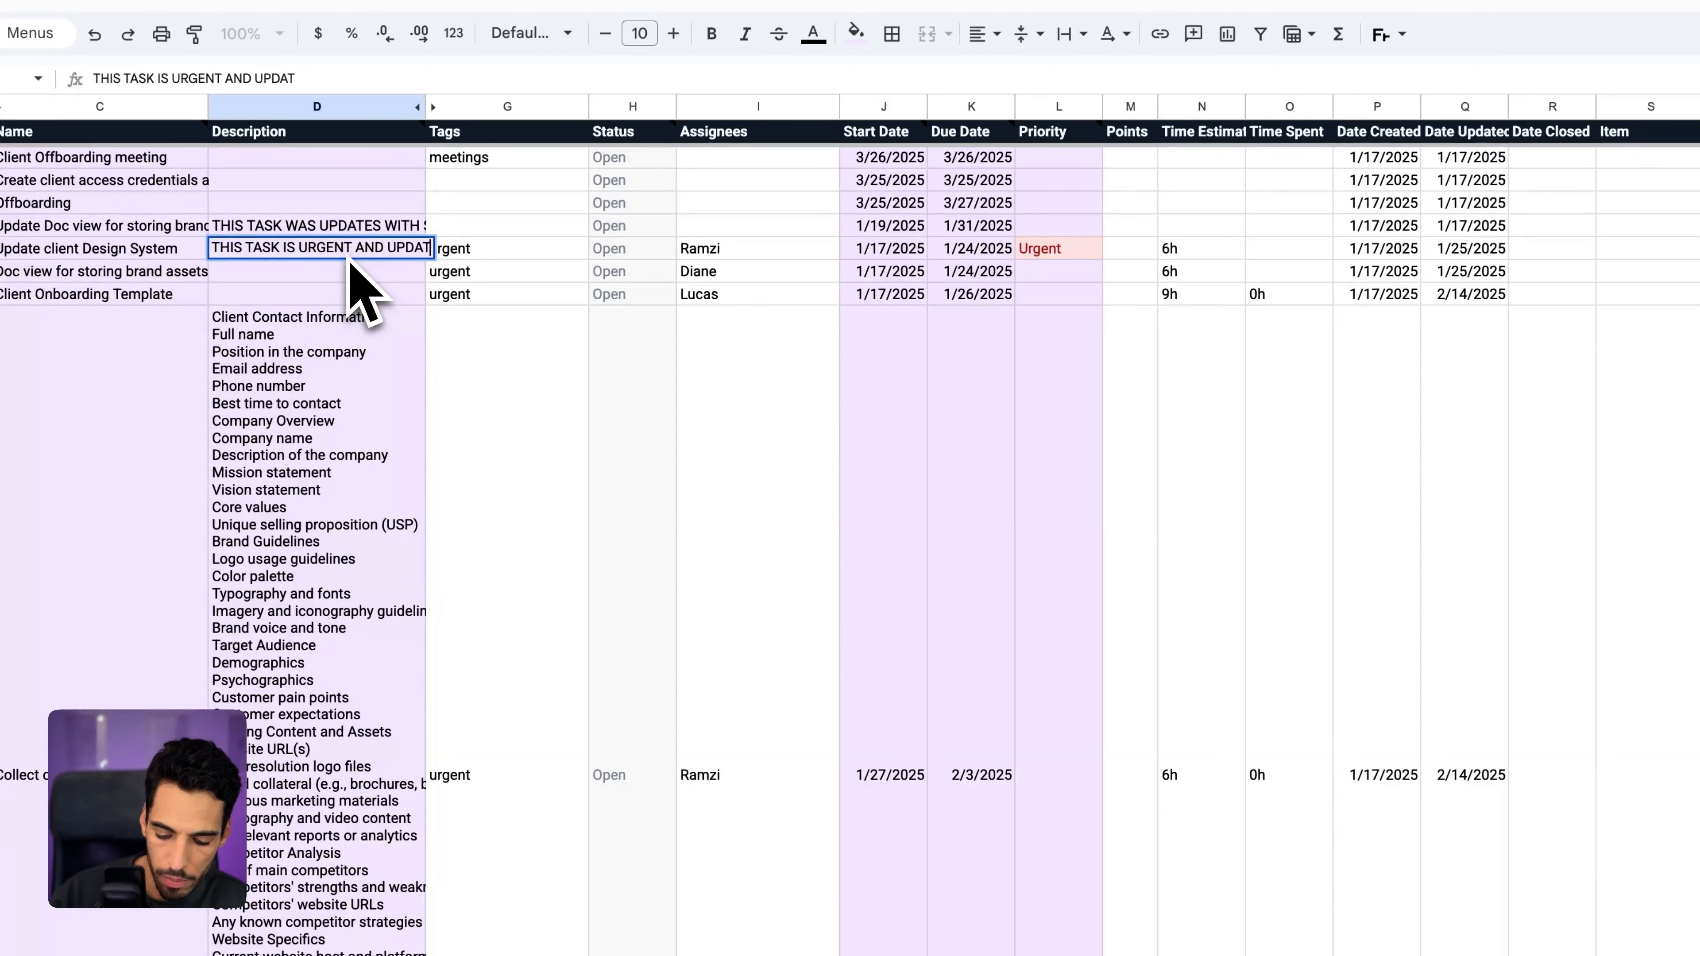
type("ED WITH SA")
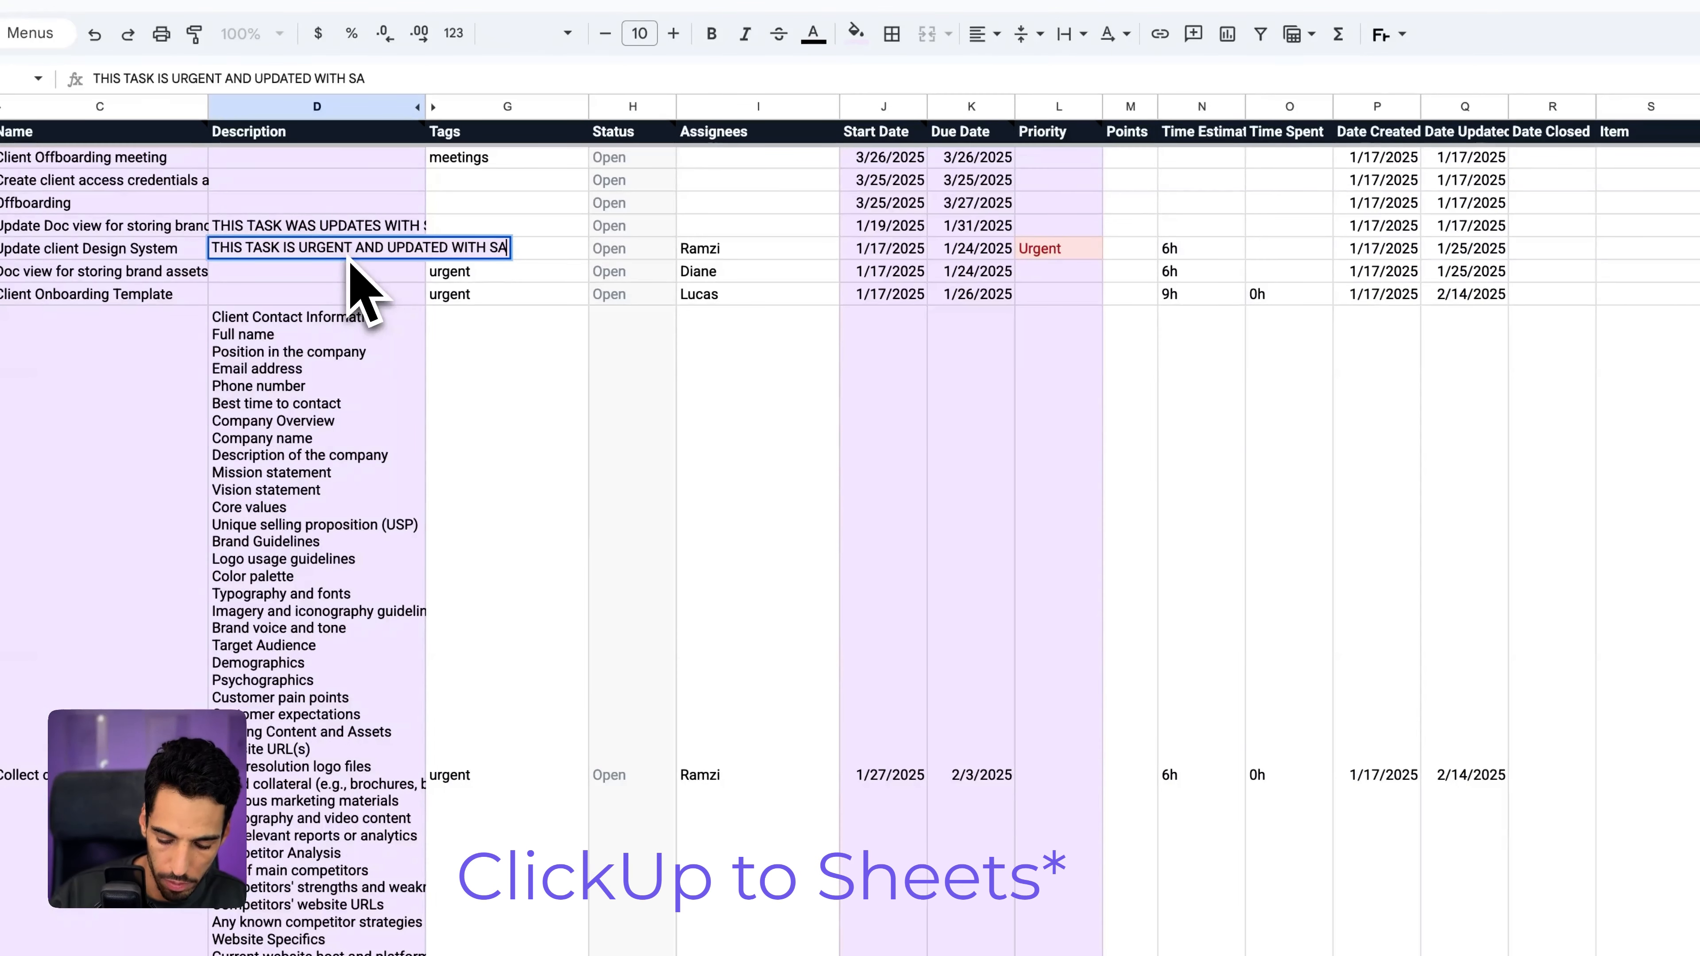
type("VE TO CLICKUP")
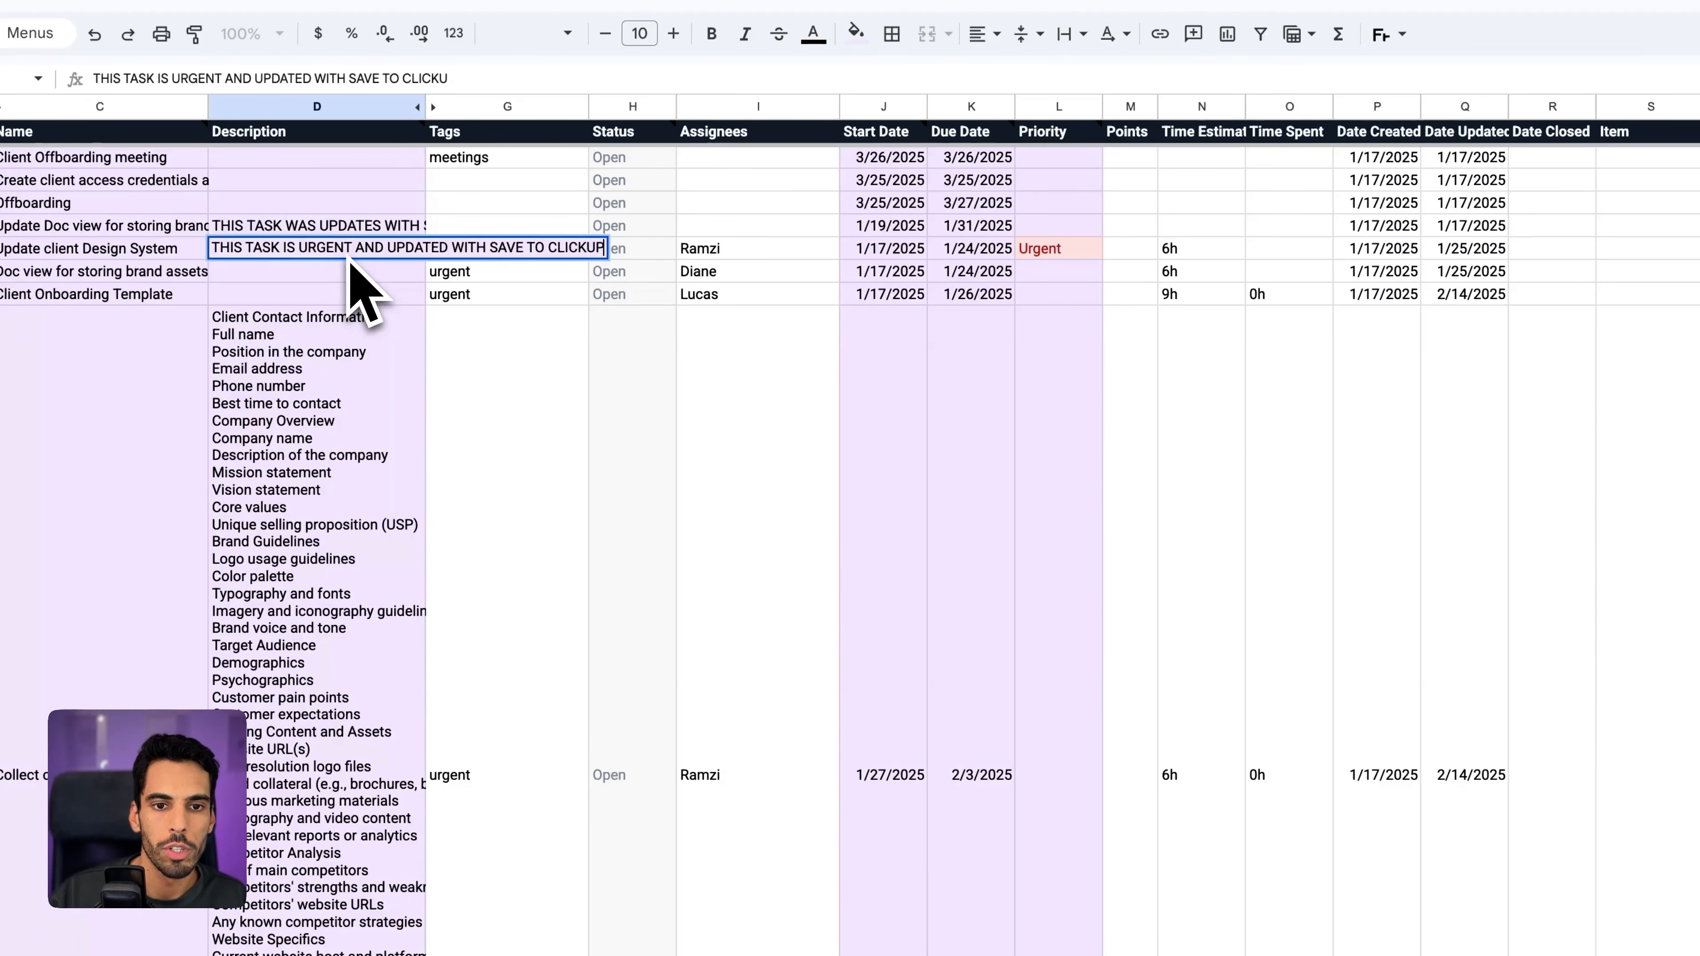
left_click(825, 335)
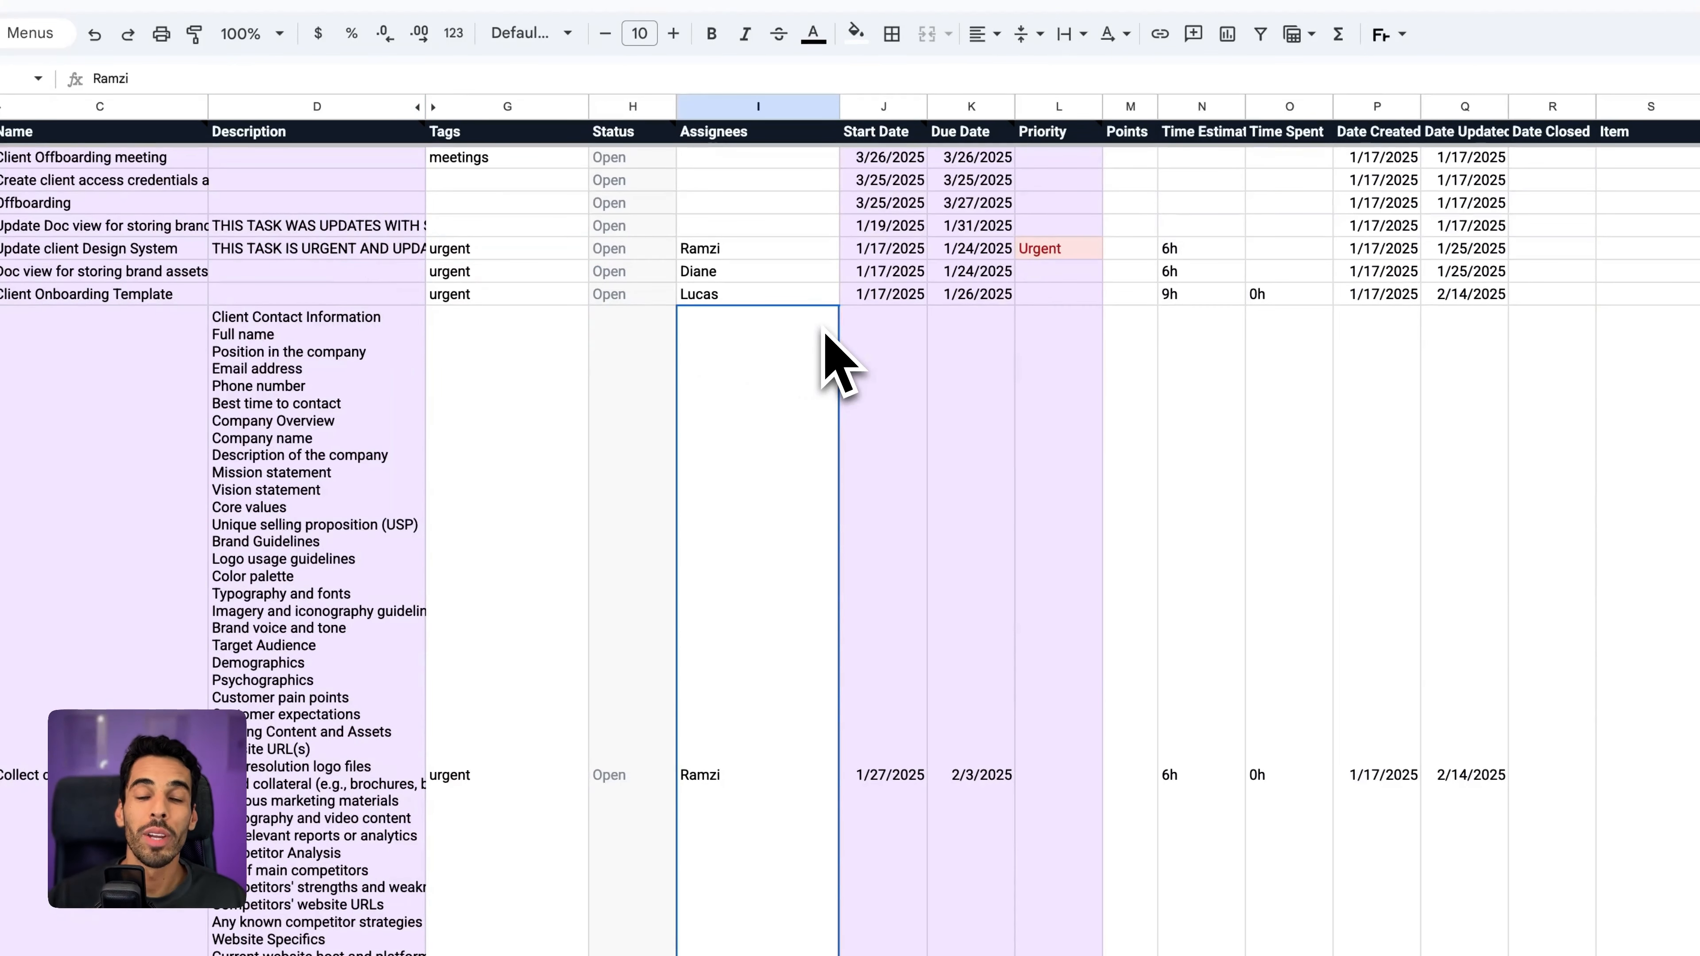
- Add 2 more rows at the end of the task list, below Website migration UPDATE
scroll(670, 469, "down", 15)
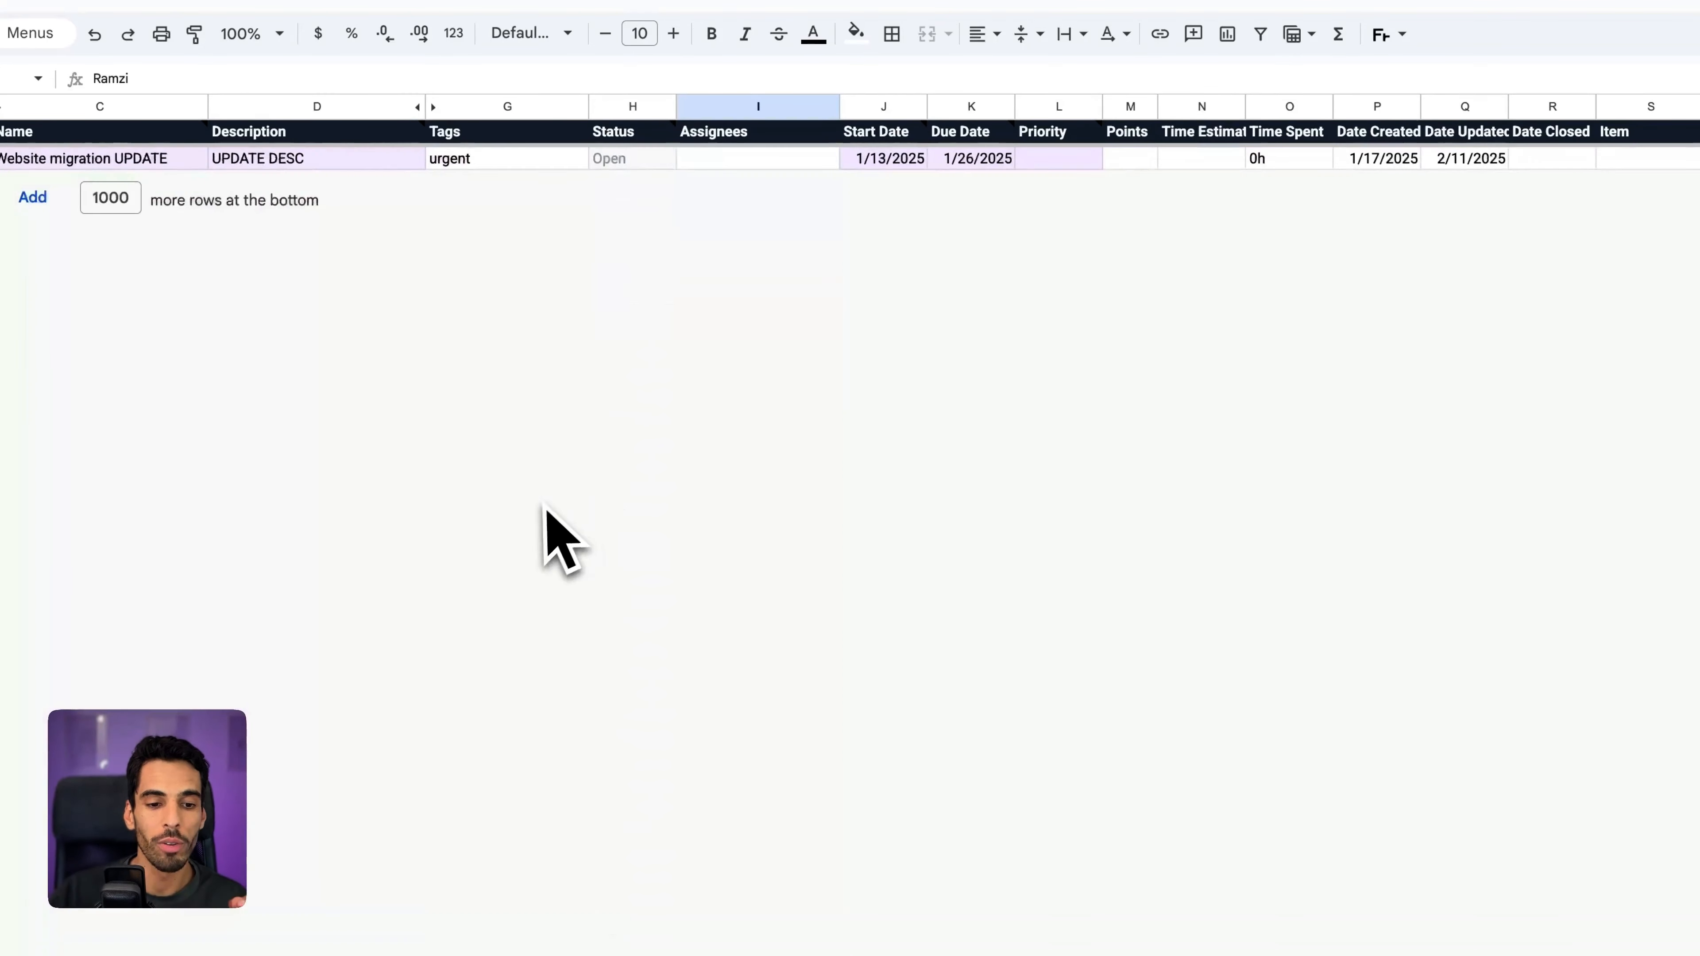
scroll(528, 562, "up", 8)
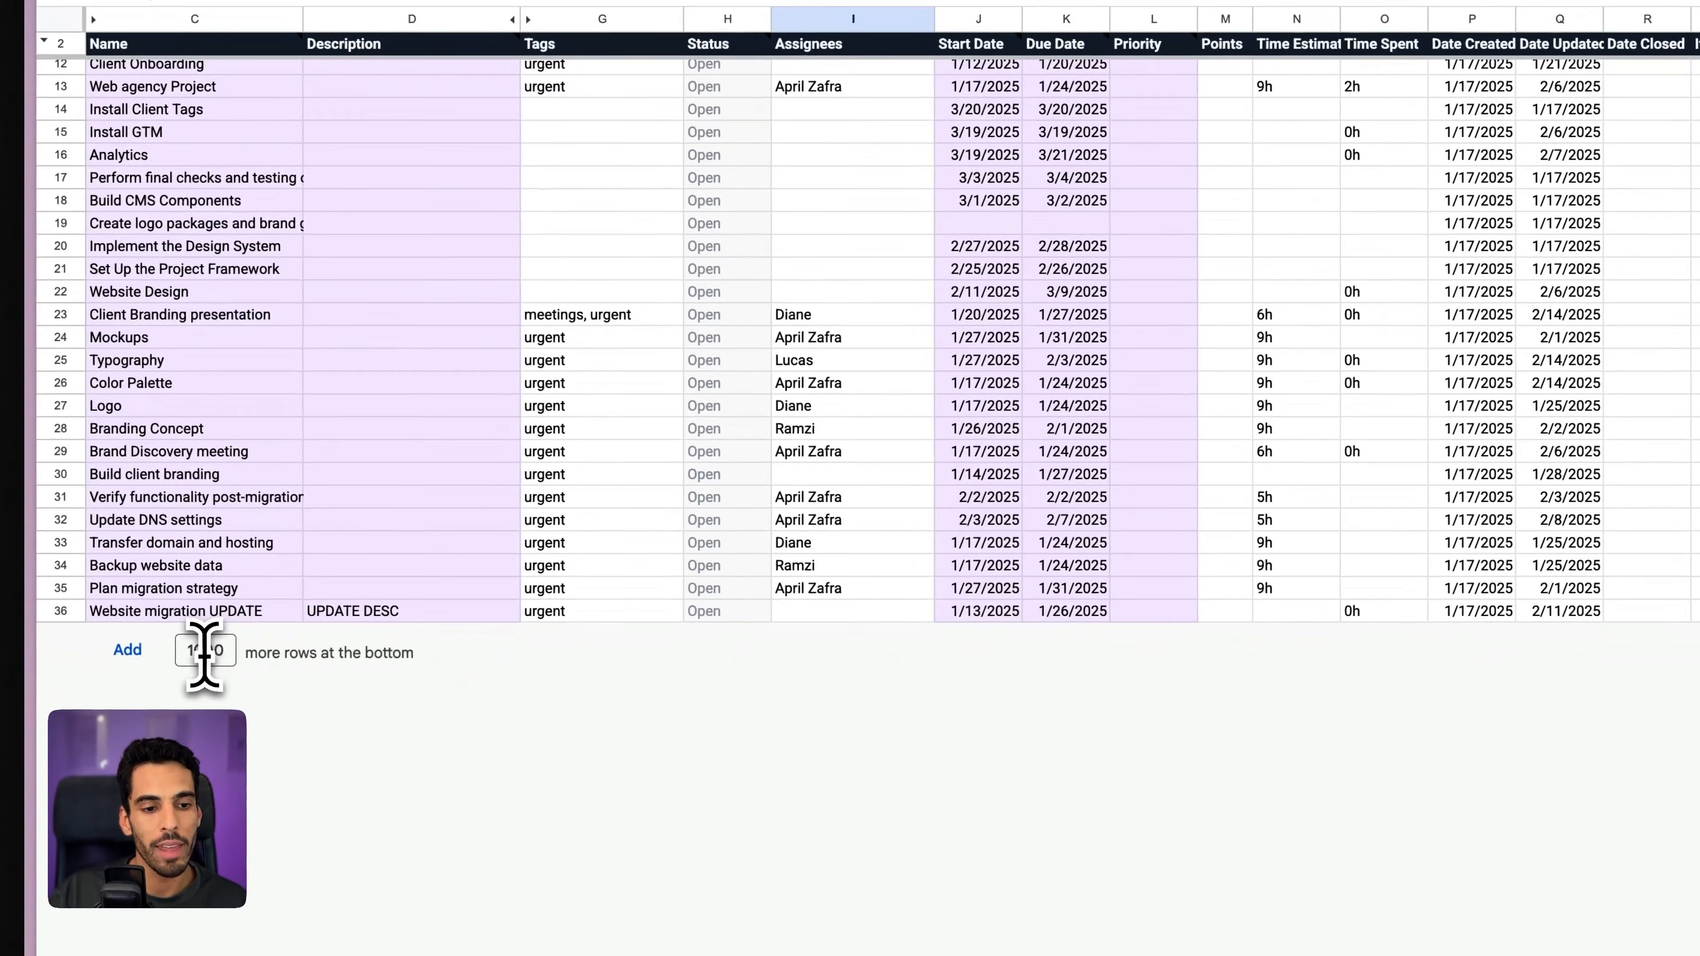
double_click(98, 707)
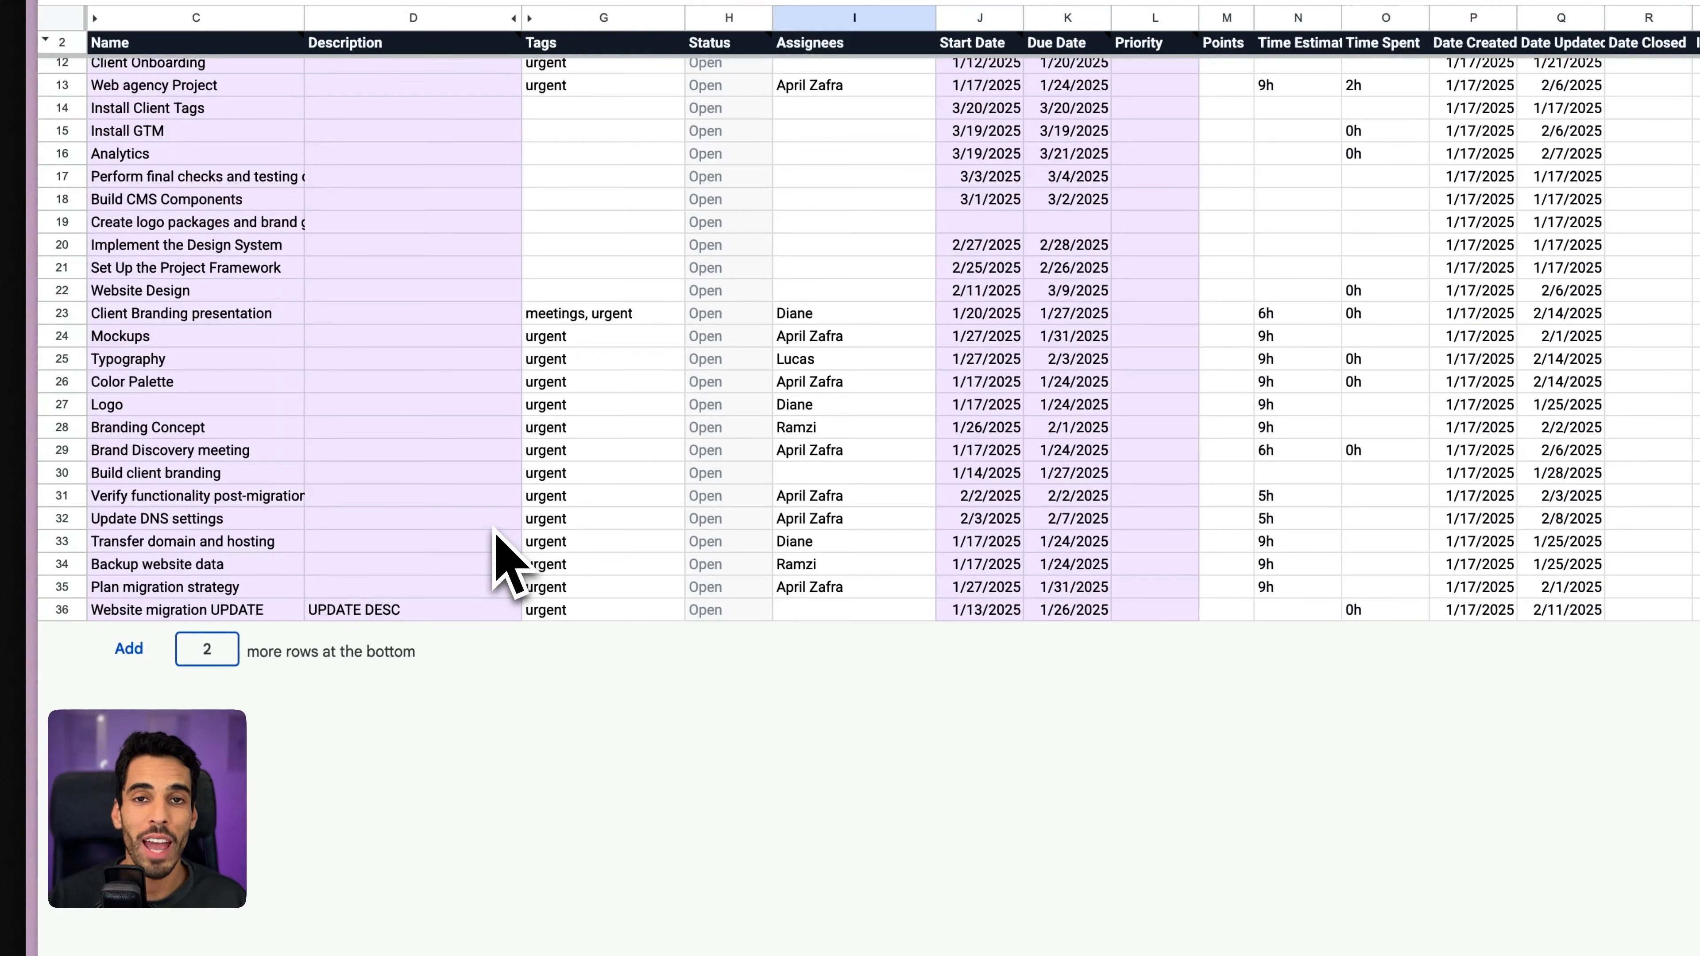
type("2")
key("Return")
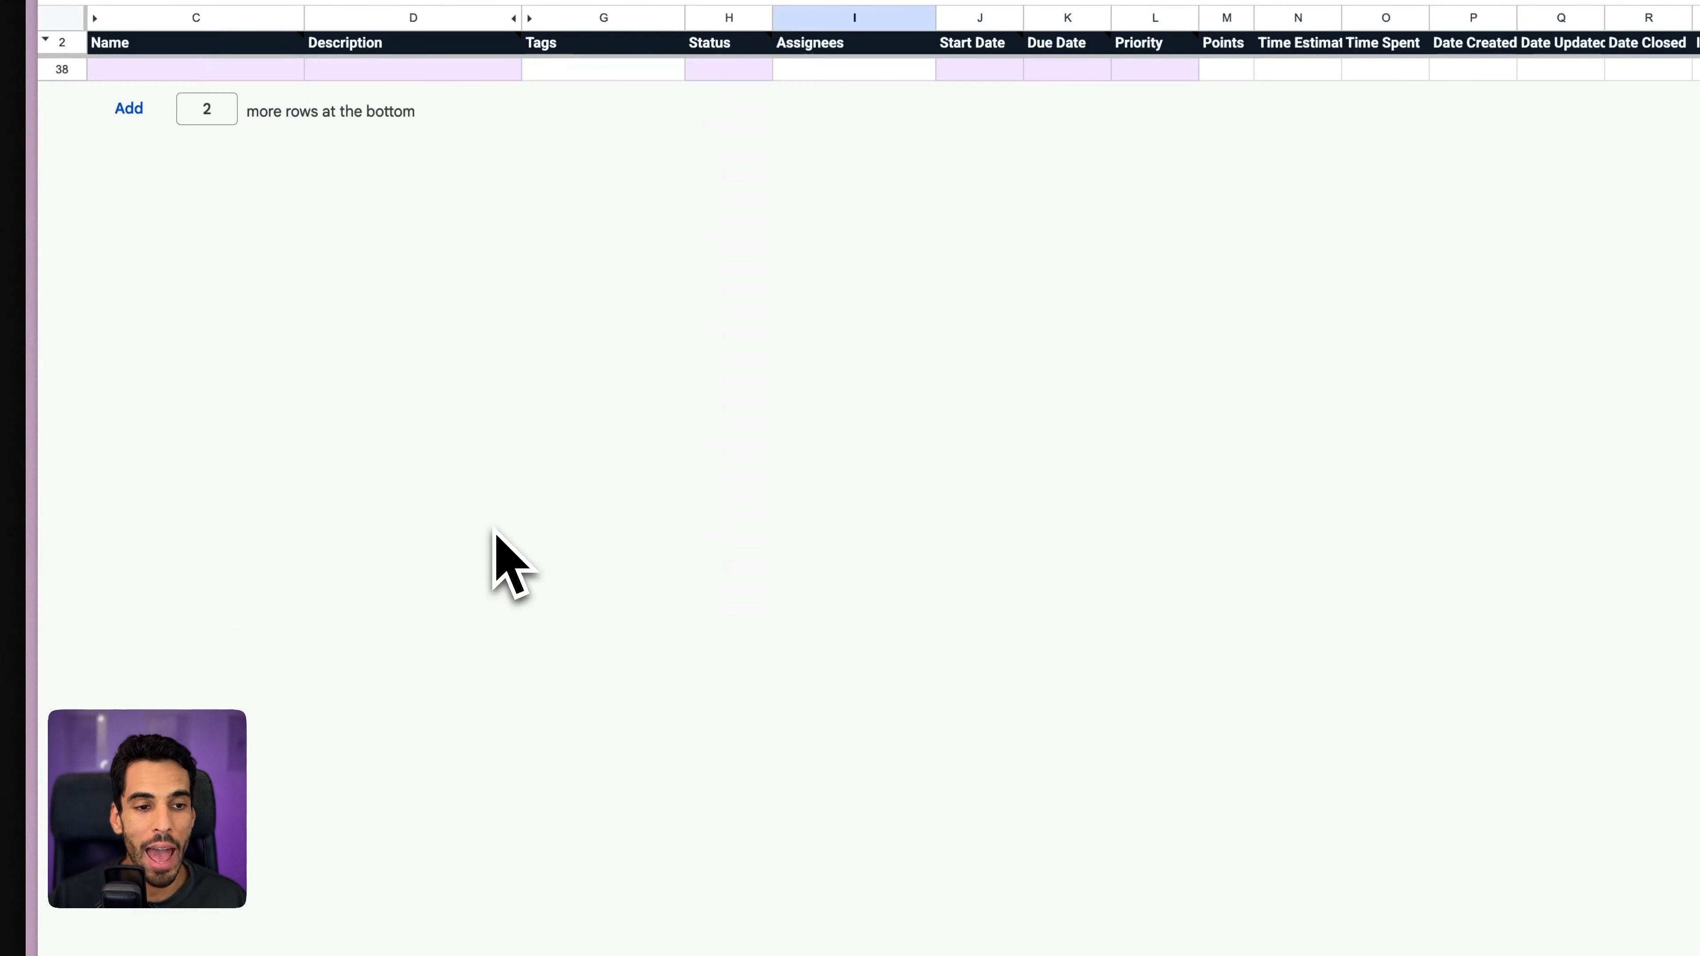
scroll(236, 410, "up", 5)
- Name the tasks in rows 37 and 38 "NEW TASK NAME EXAMPLE" and "NEW TASK NAME 2 EXAMPLE"
left_click(245, 362)
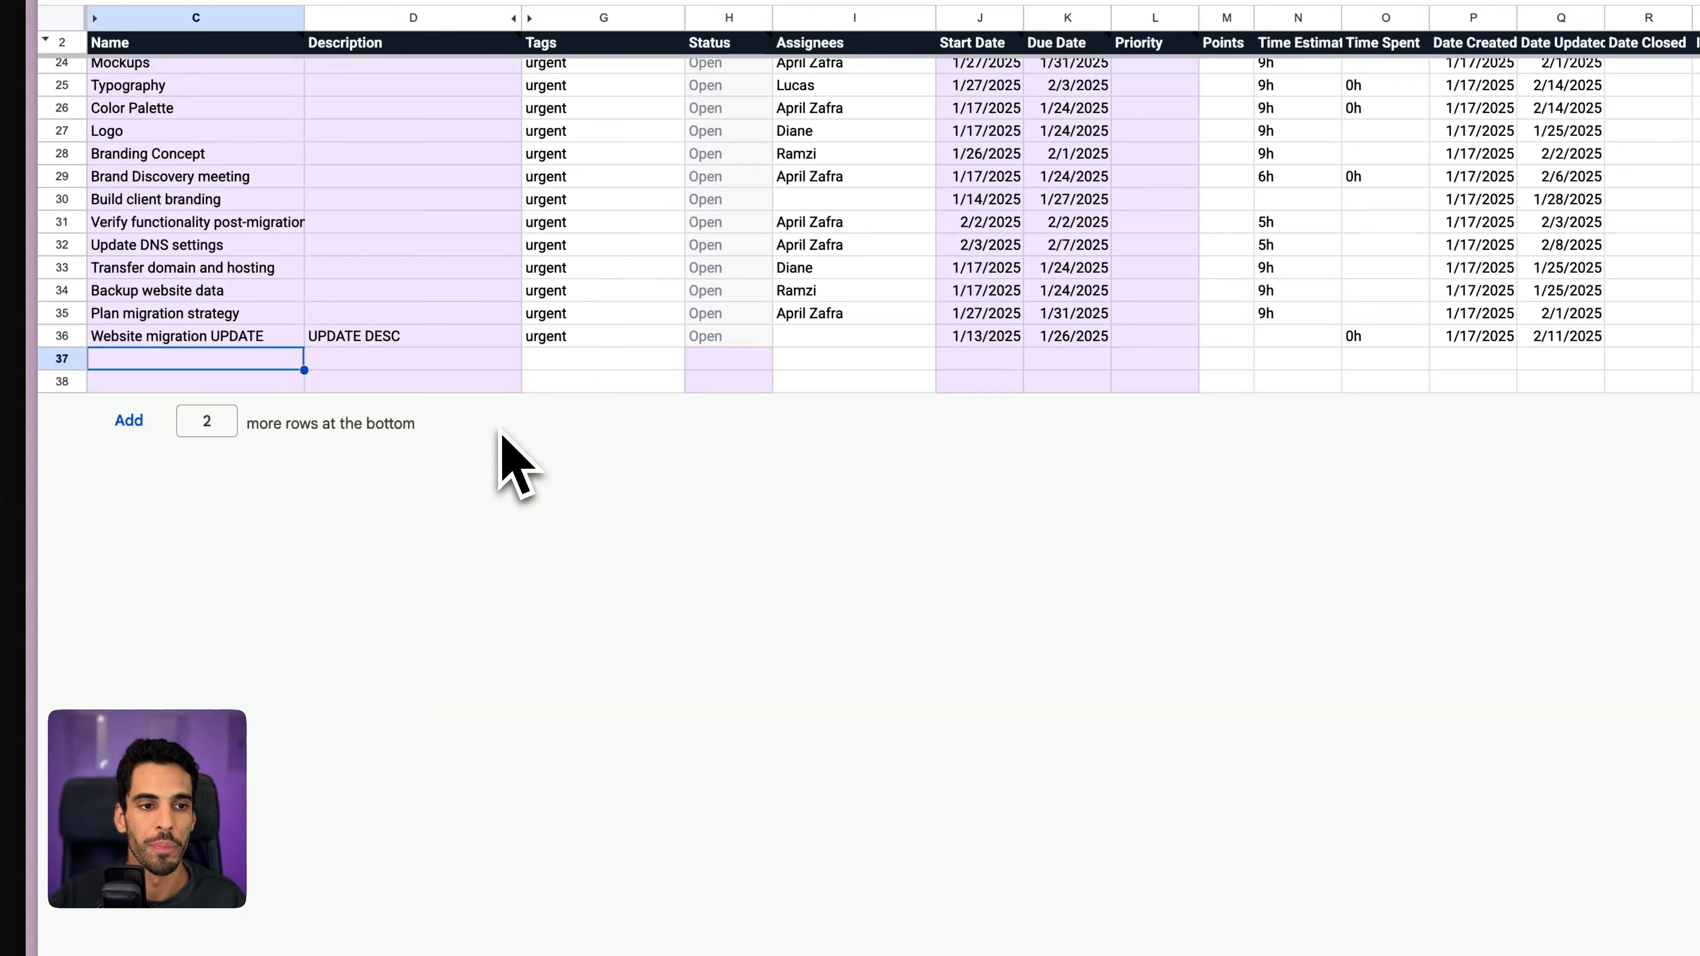
type("NE")
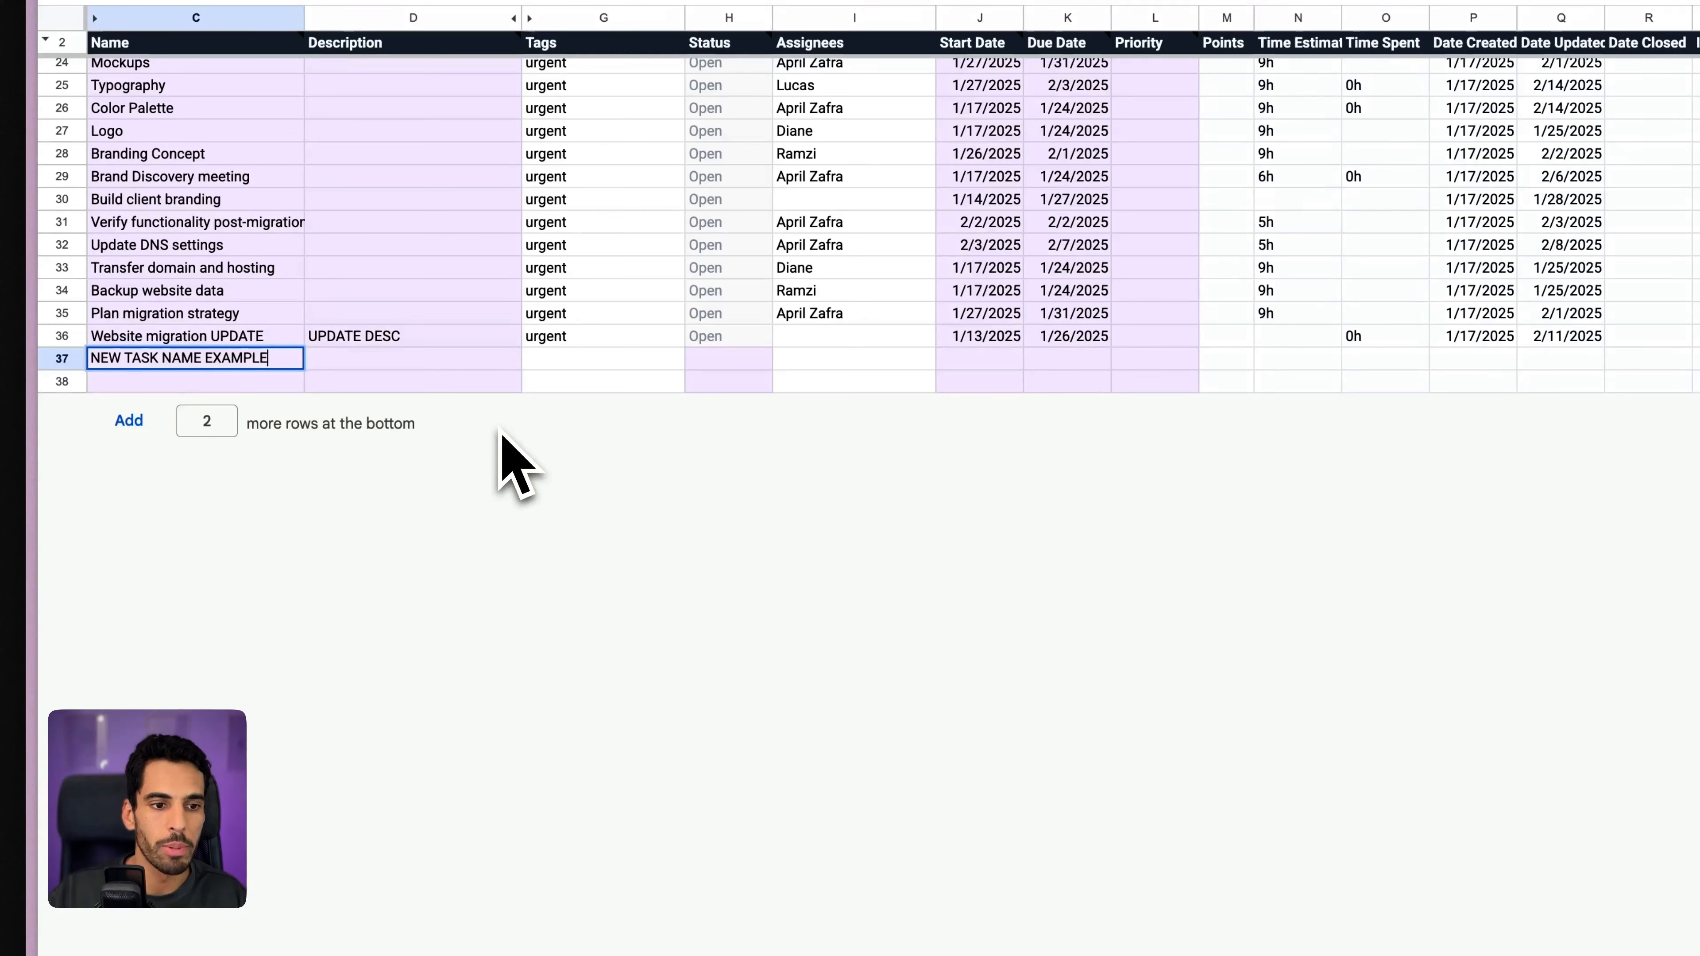
type("W TASK NAME EXAMPLE")
key("Return")
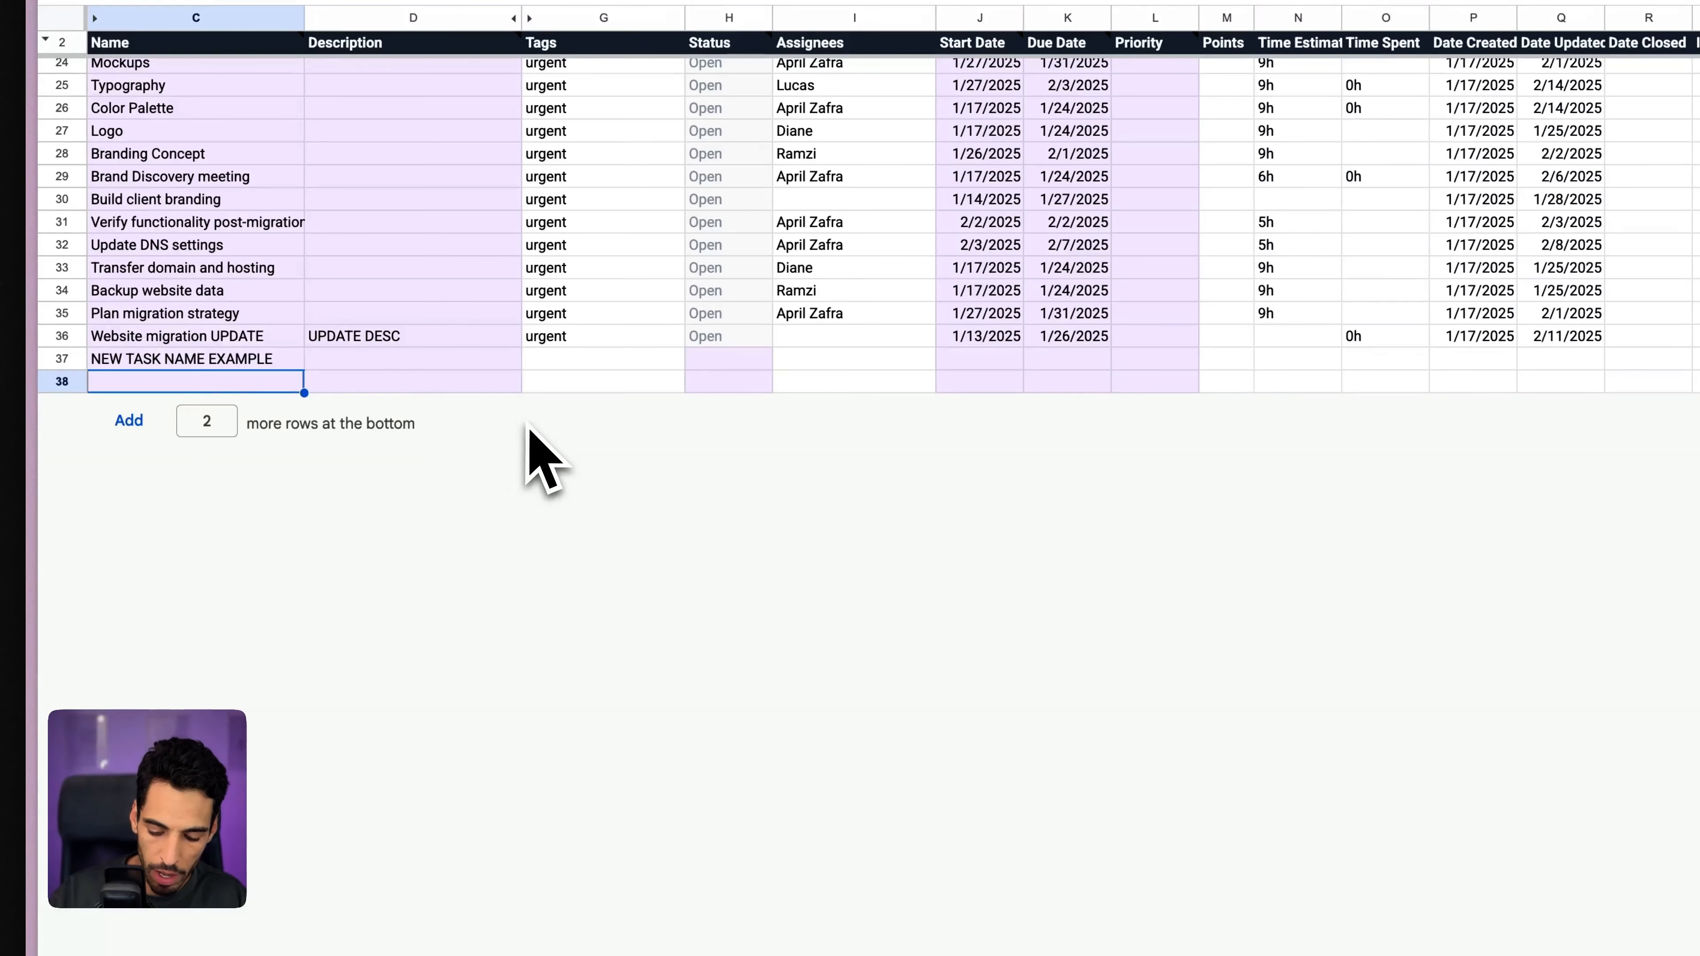
type("NEW TASK NAME 2 E")
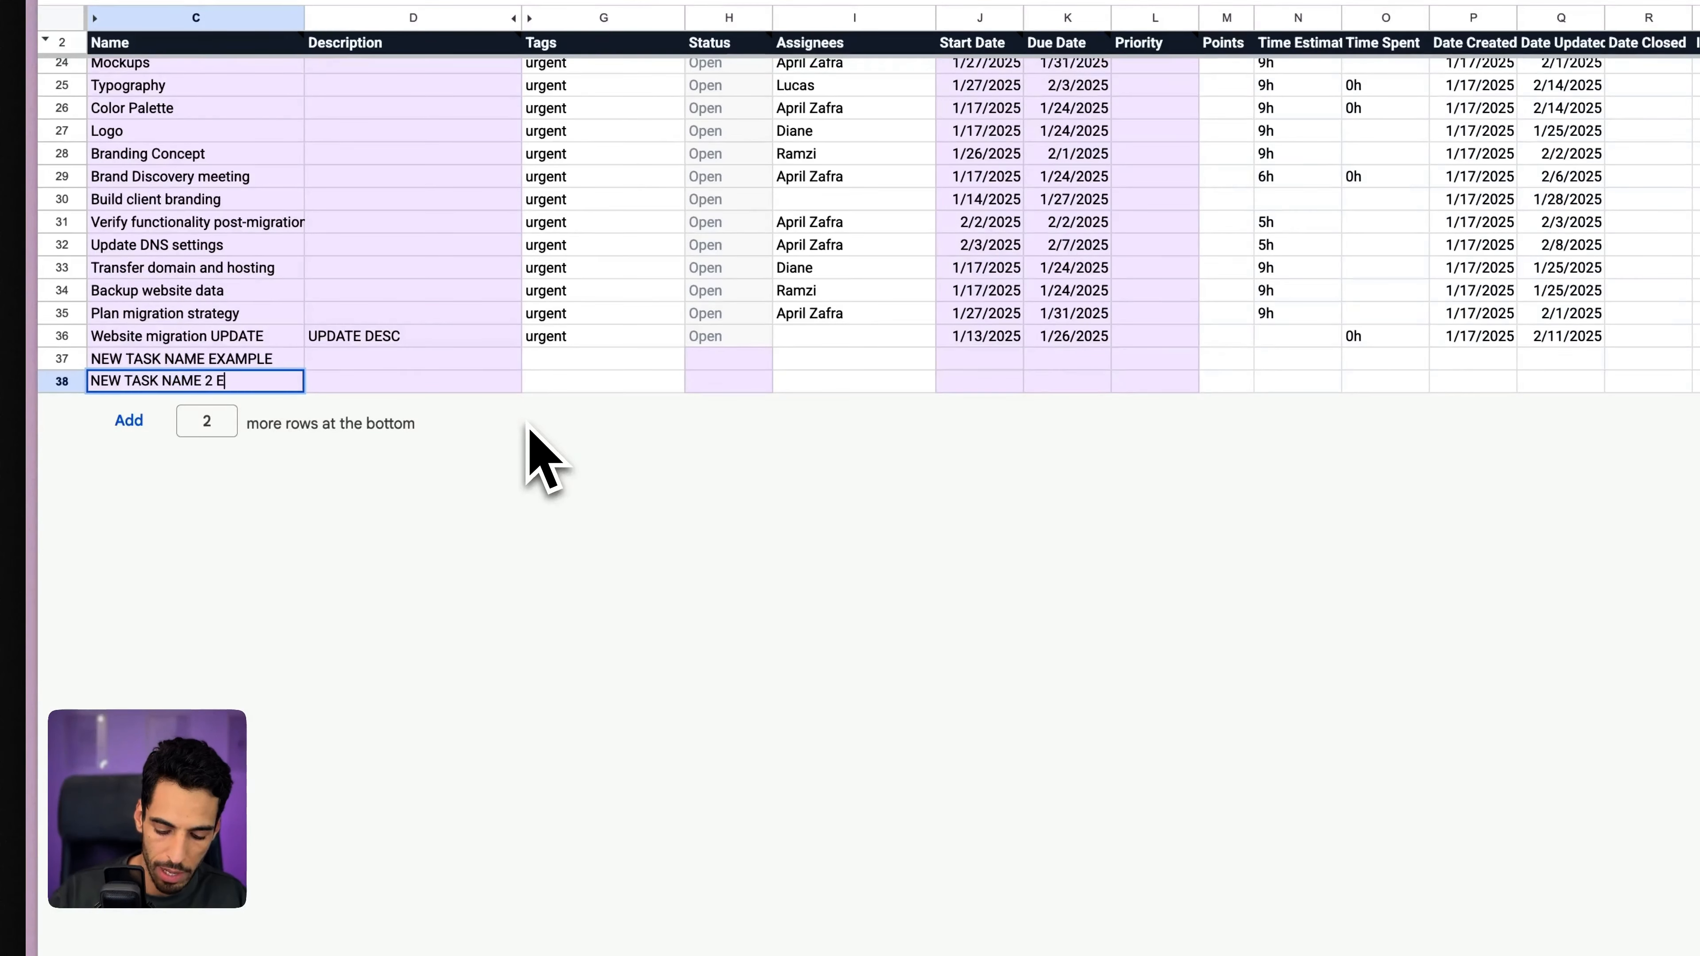
type("XAMPLE")
key("Up")
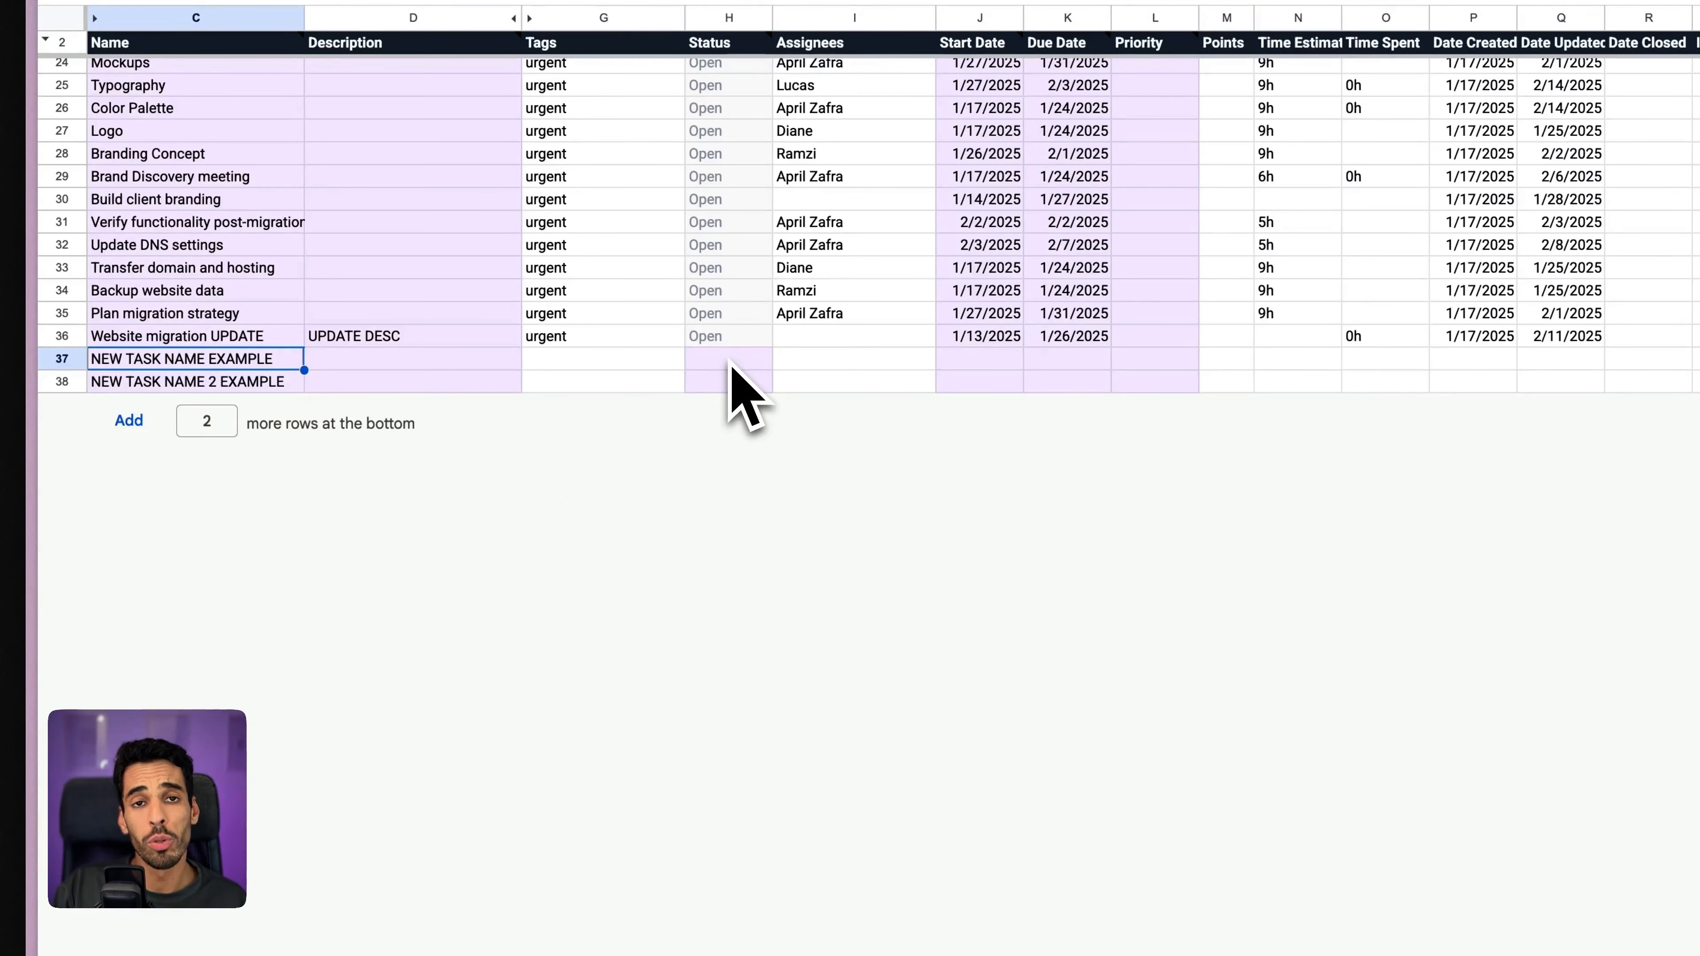
- Set the status of the tasks in rows 37 and 38 to "in progress" and check the validation note in row 37
left_click(729, 361)
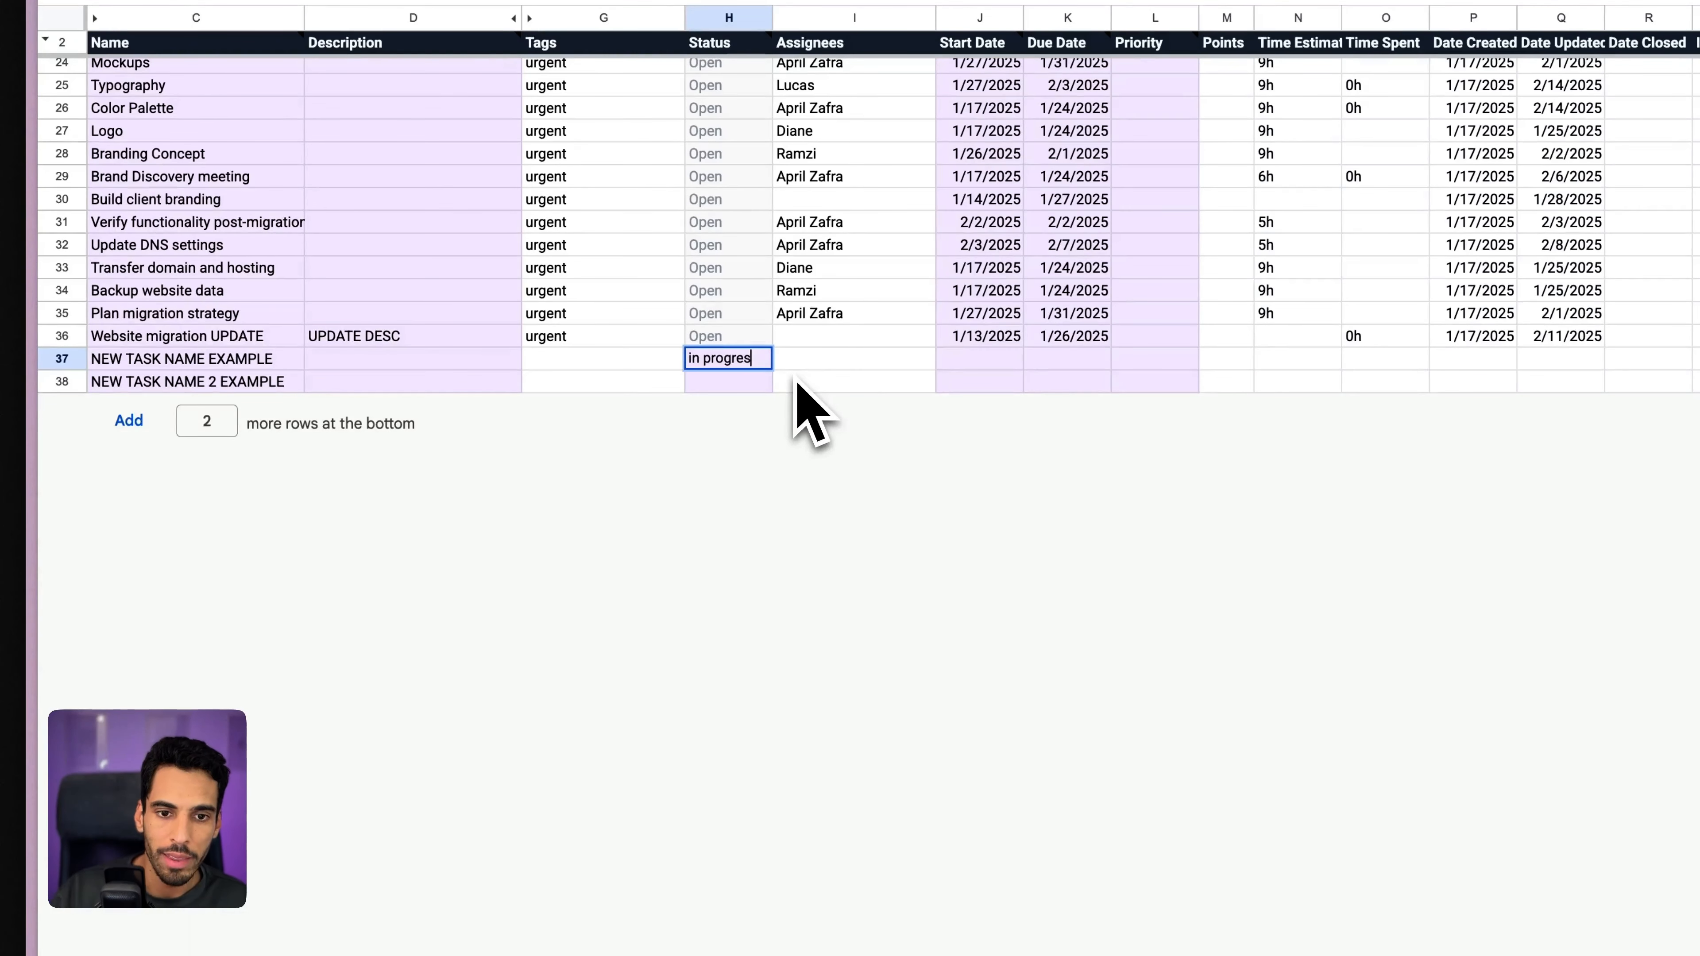
key("Return")
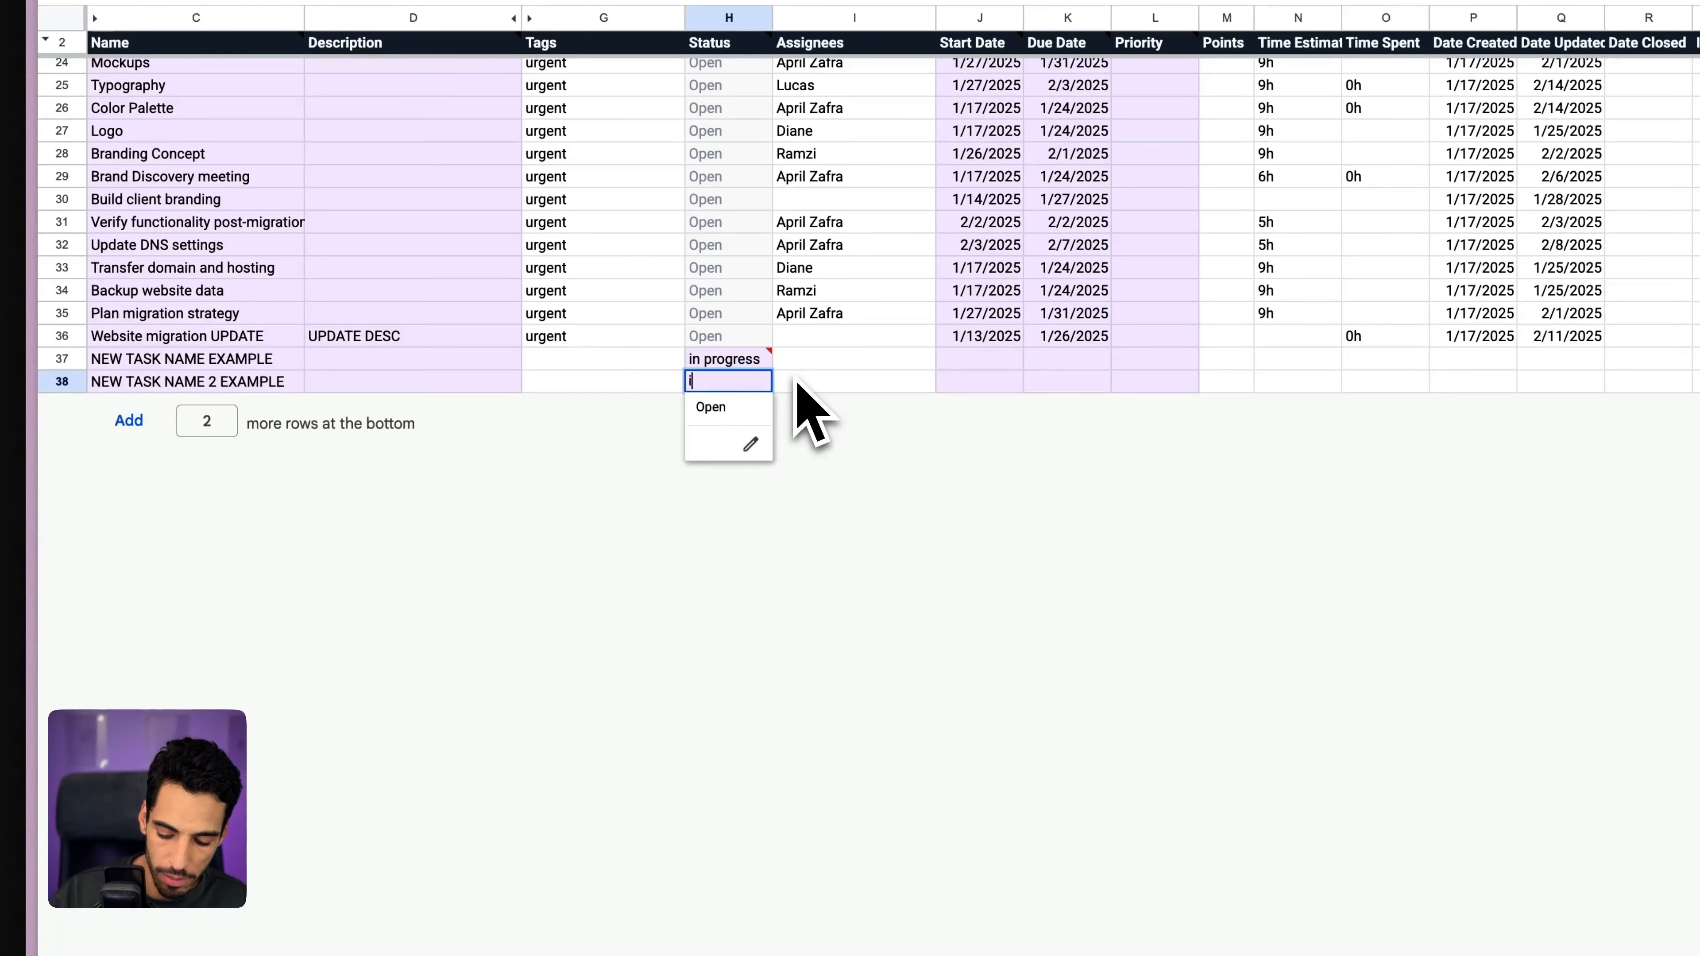
type("in progress")
left_click(744, 360)
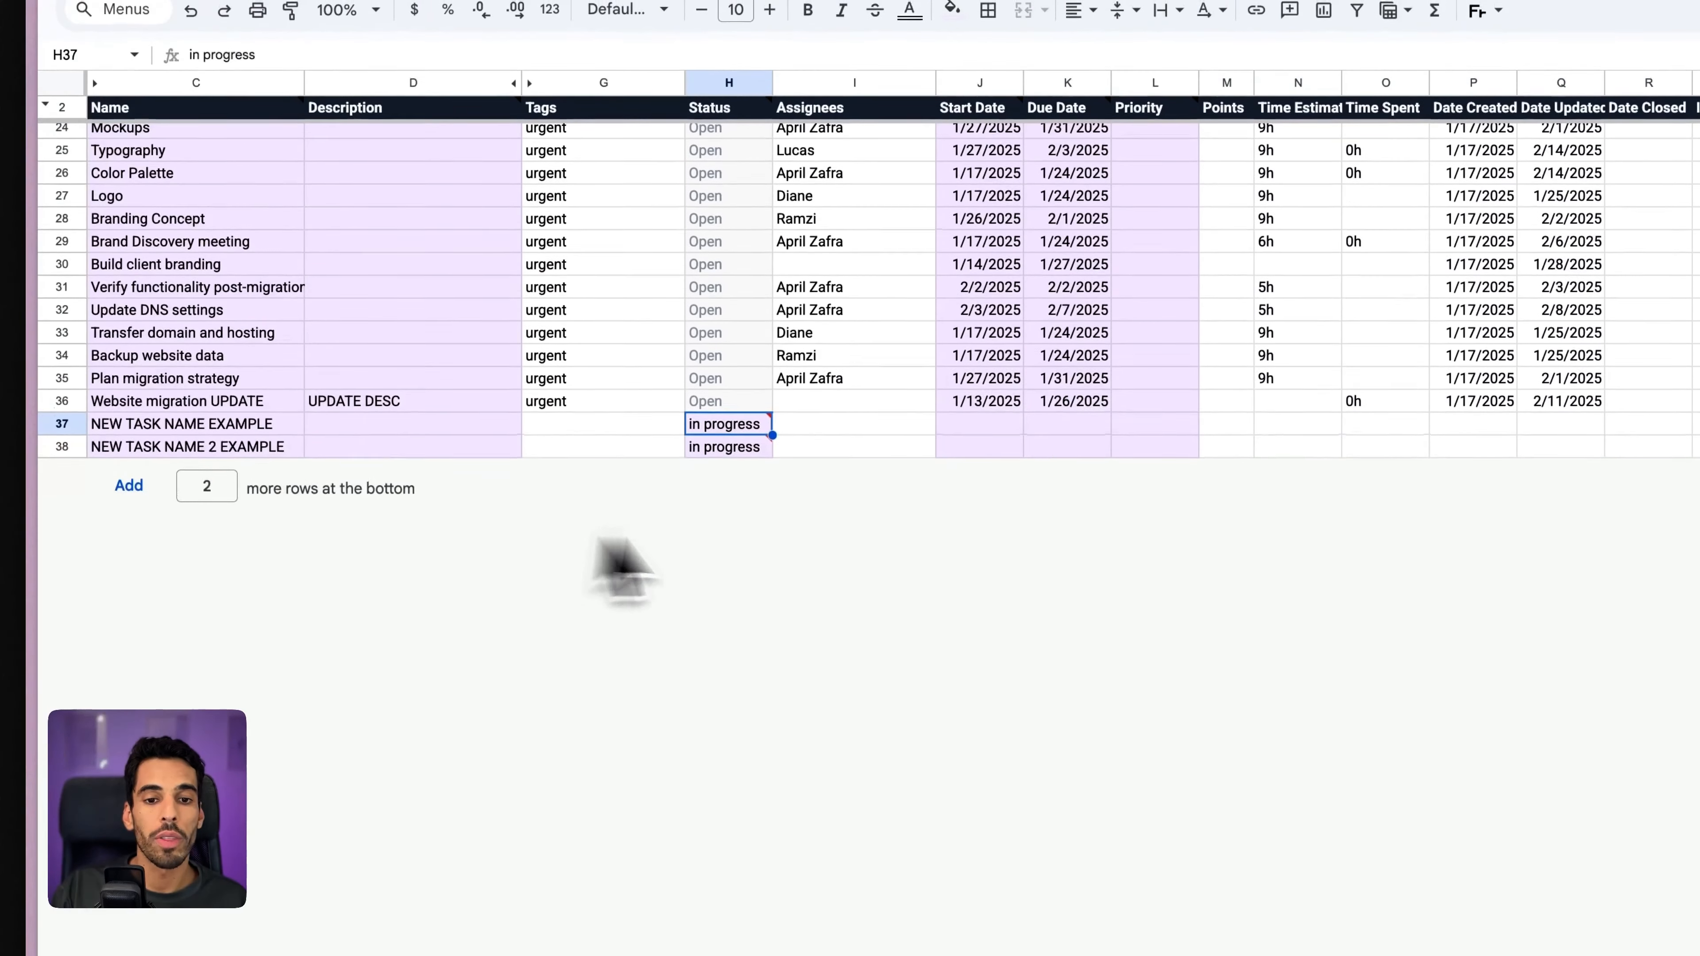
mouse_move(739, 438)
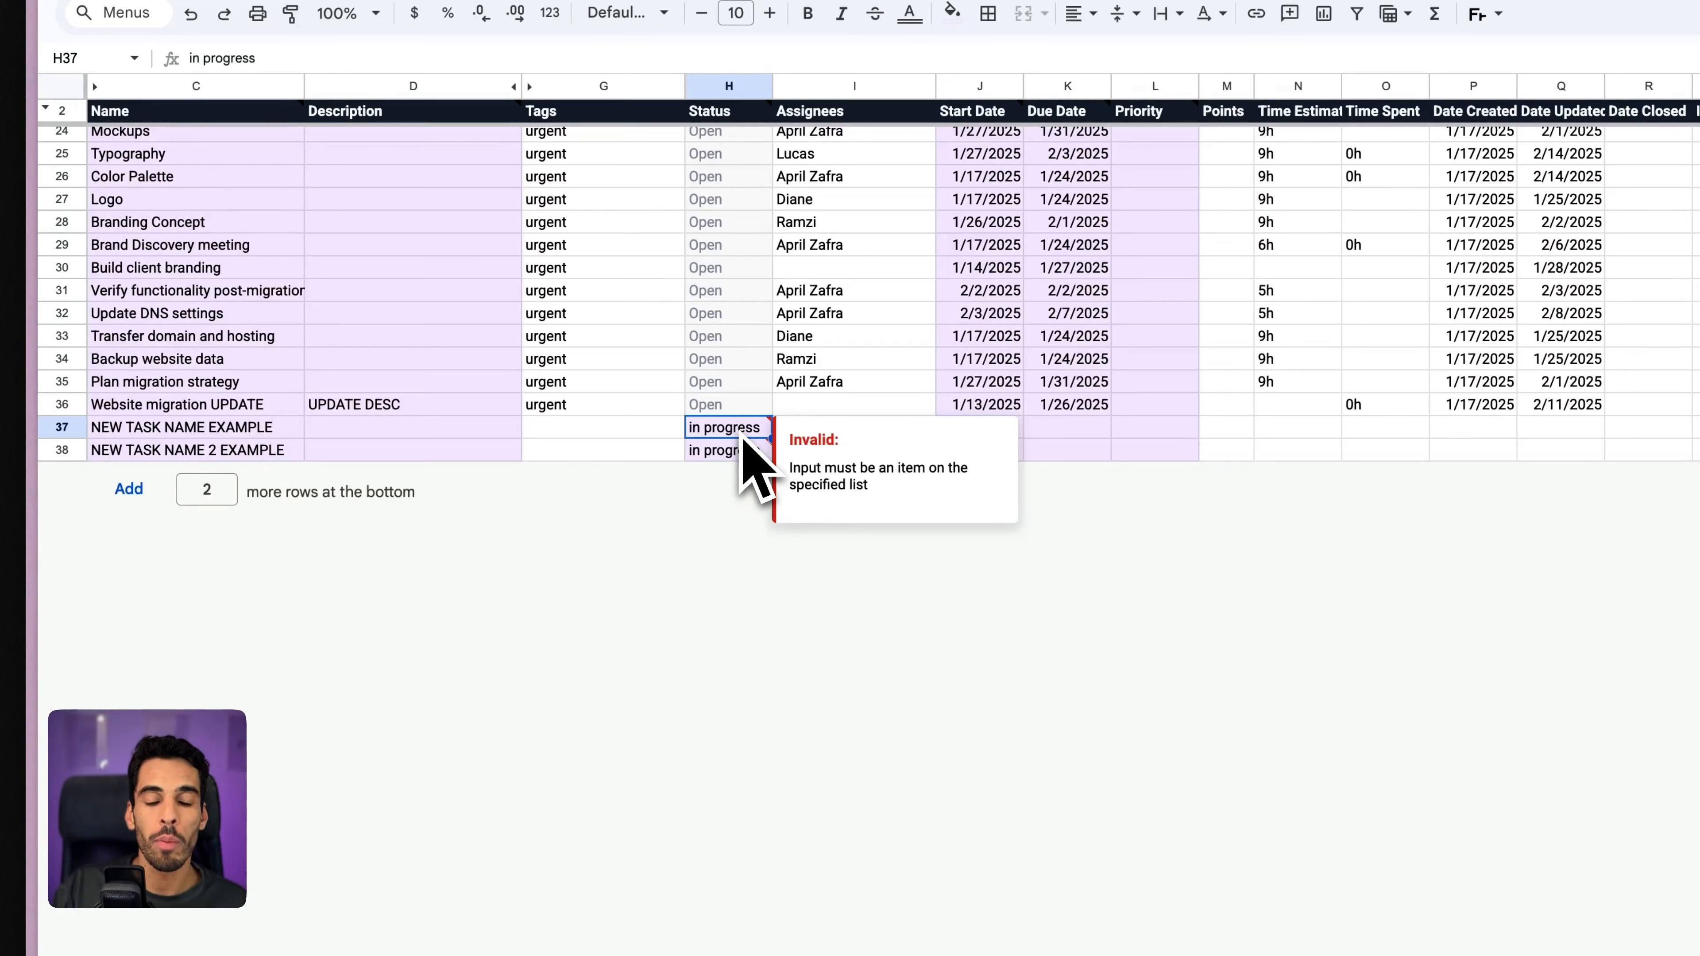
- Check the status choices offered for the Backup website data task, then view the Monsters, Inc. task list in ClickUp
double_click(734, 365)
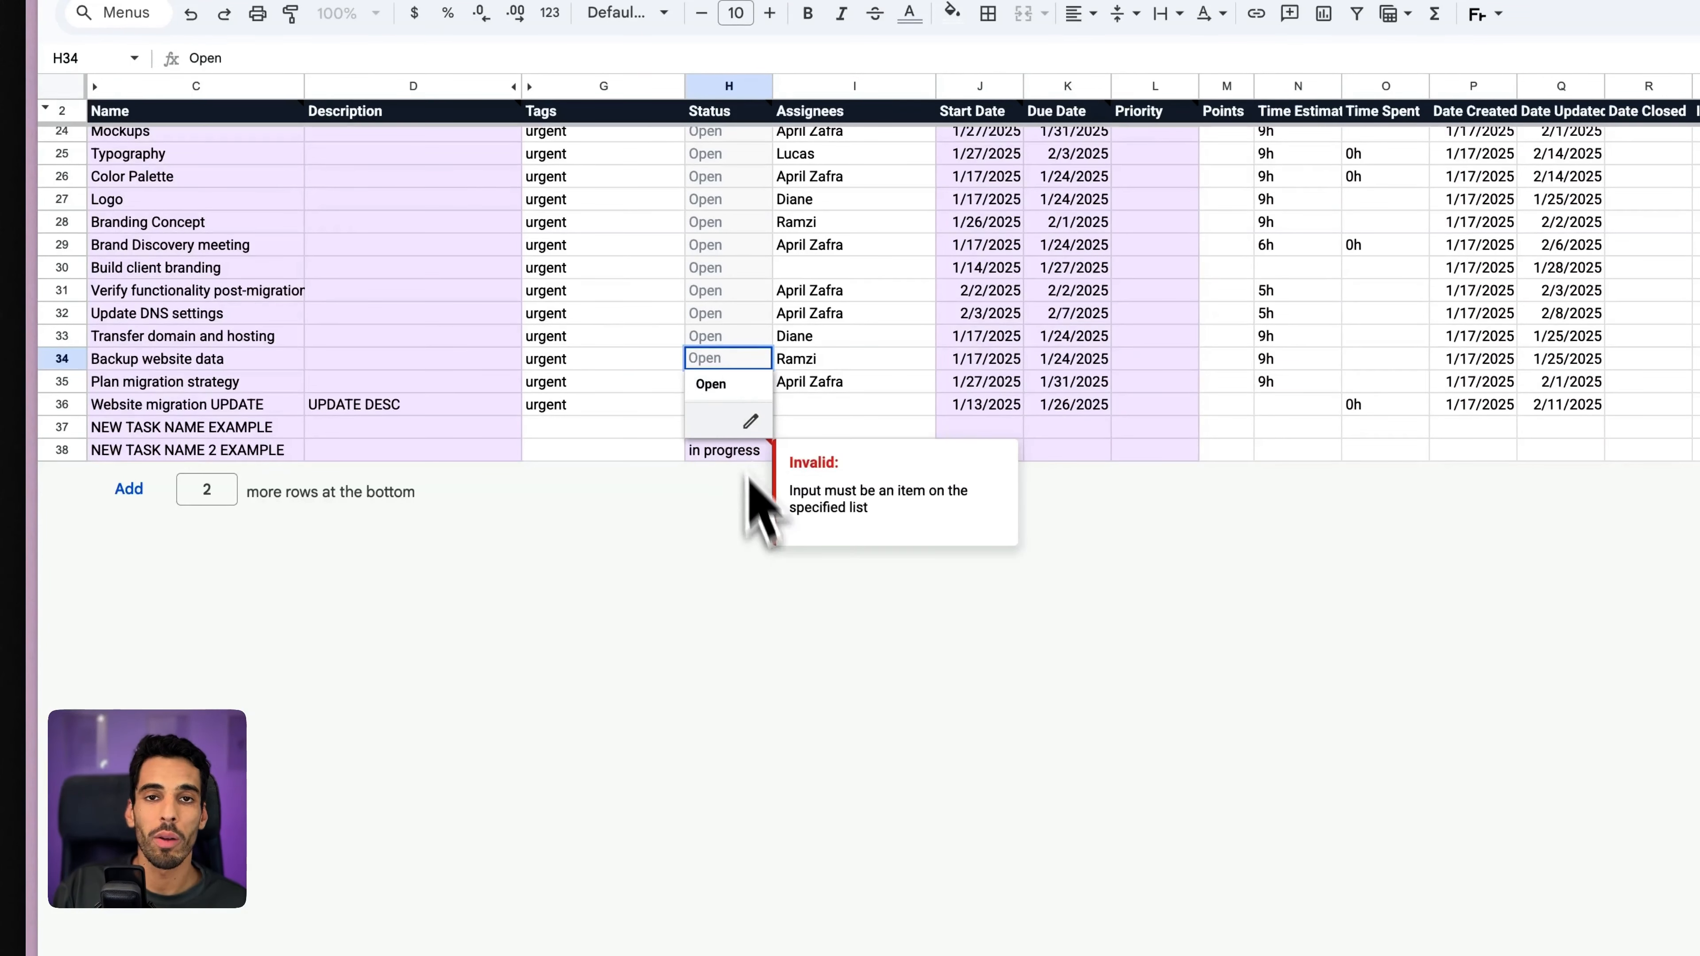
left_click(757, 624)
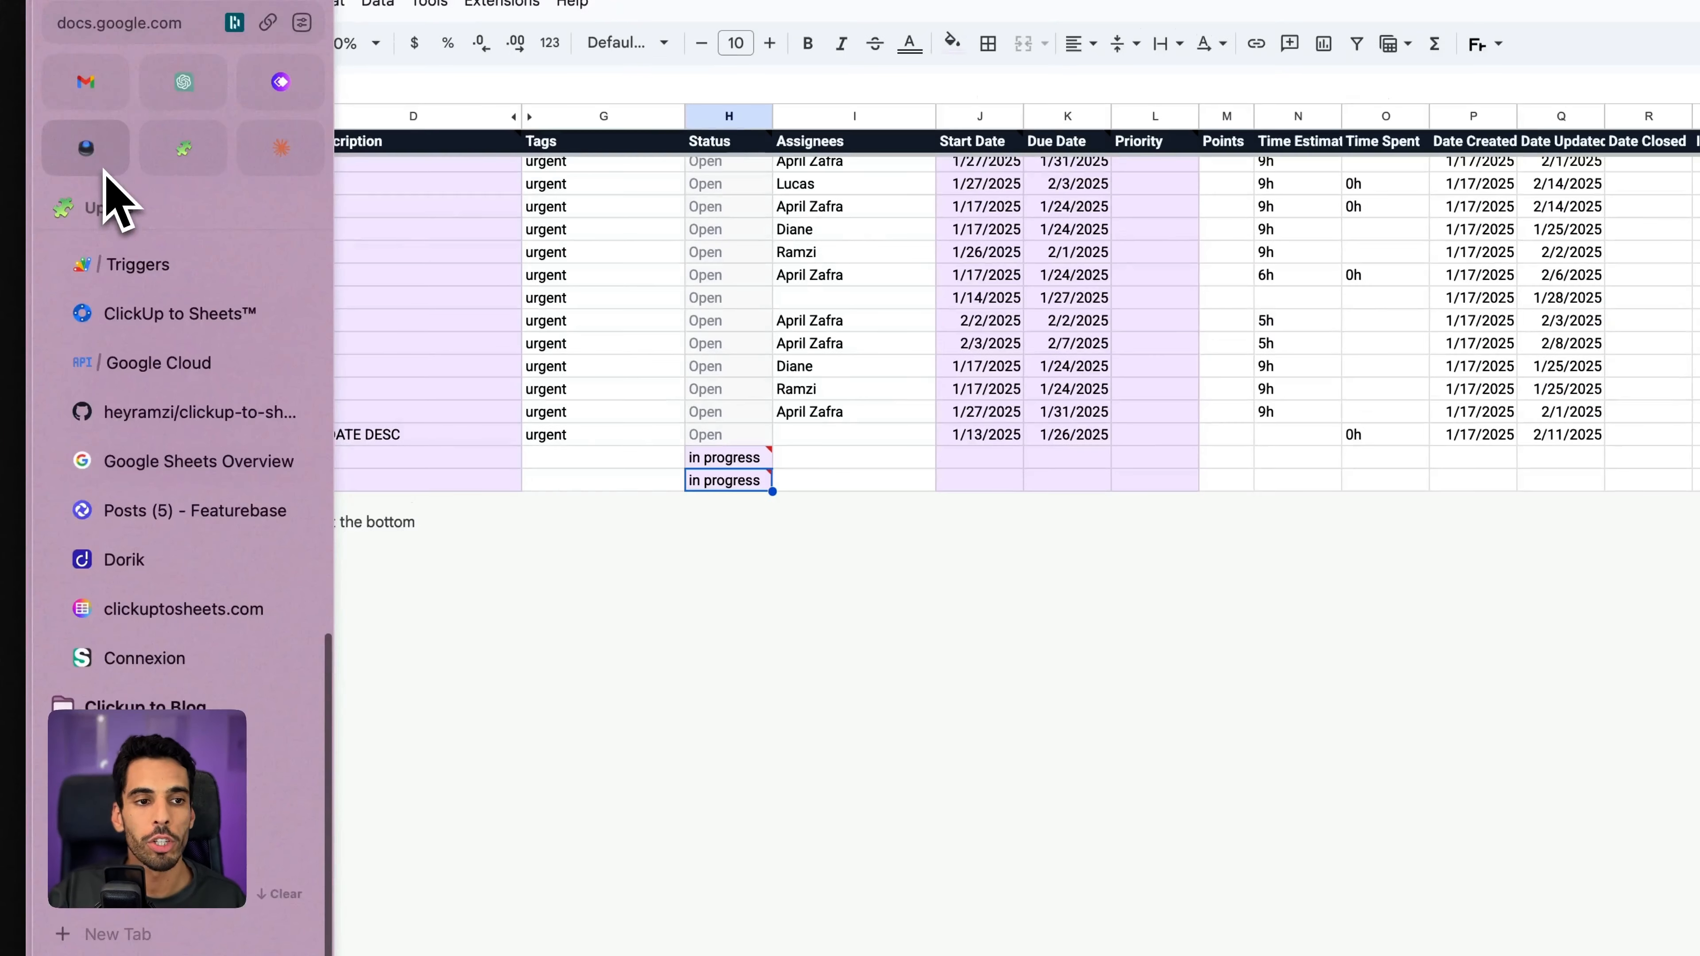
left_click(106, 173)
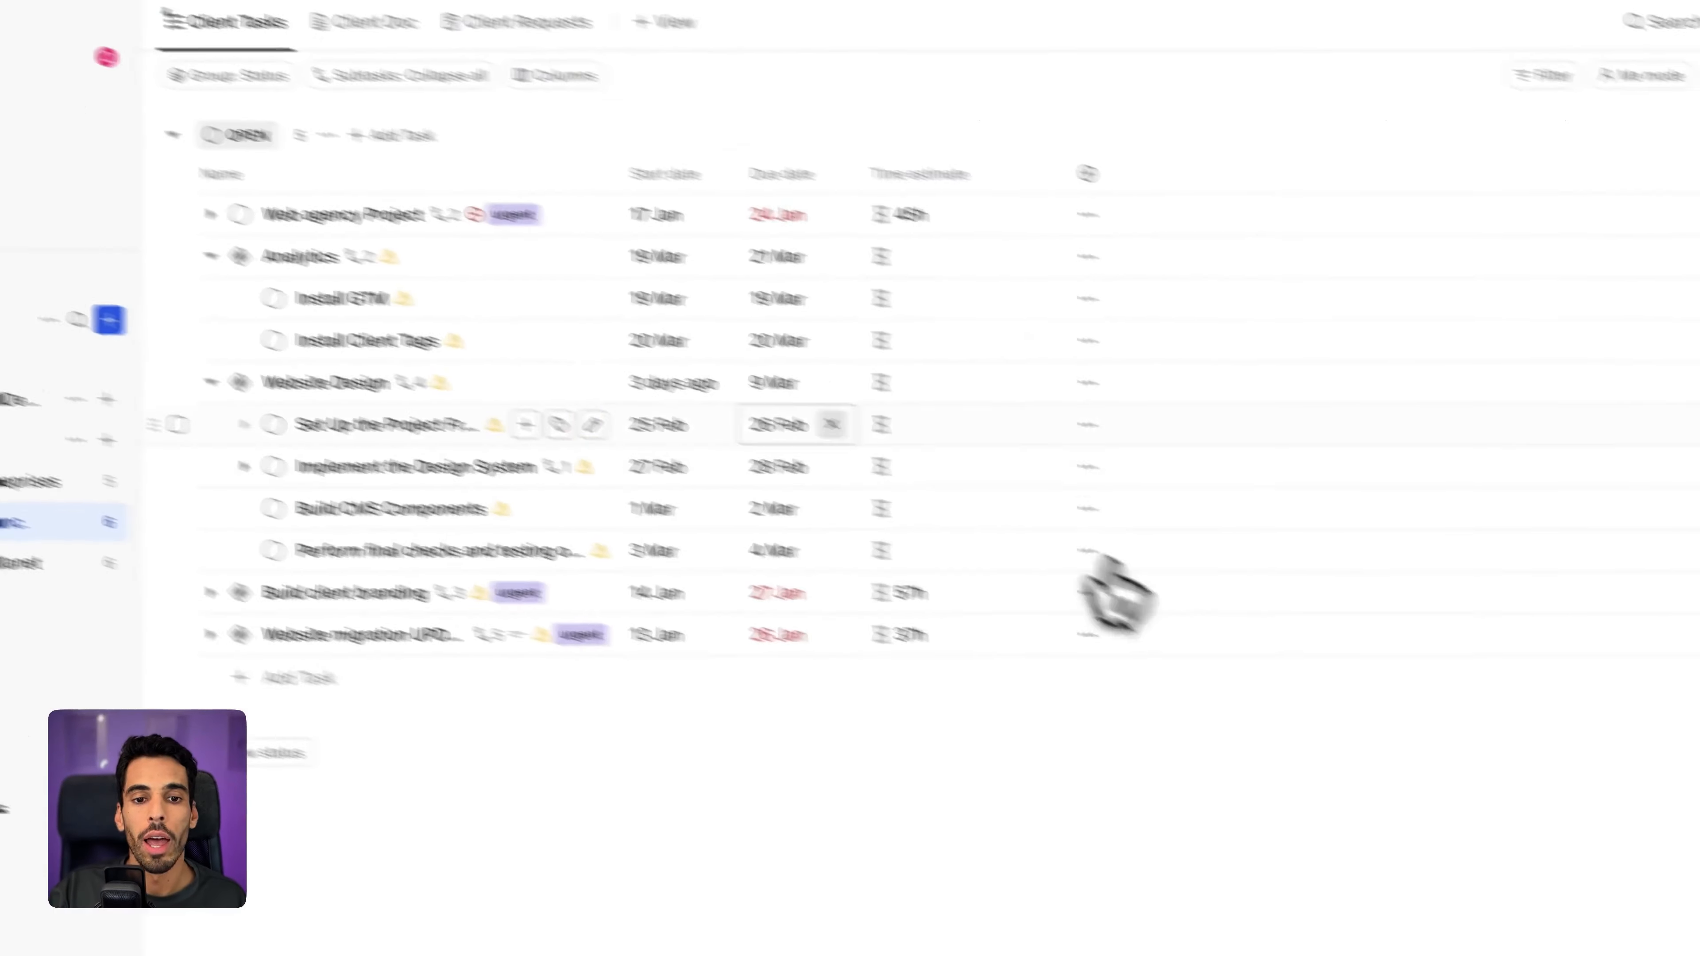
left_click(482, 326)
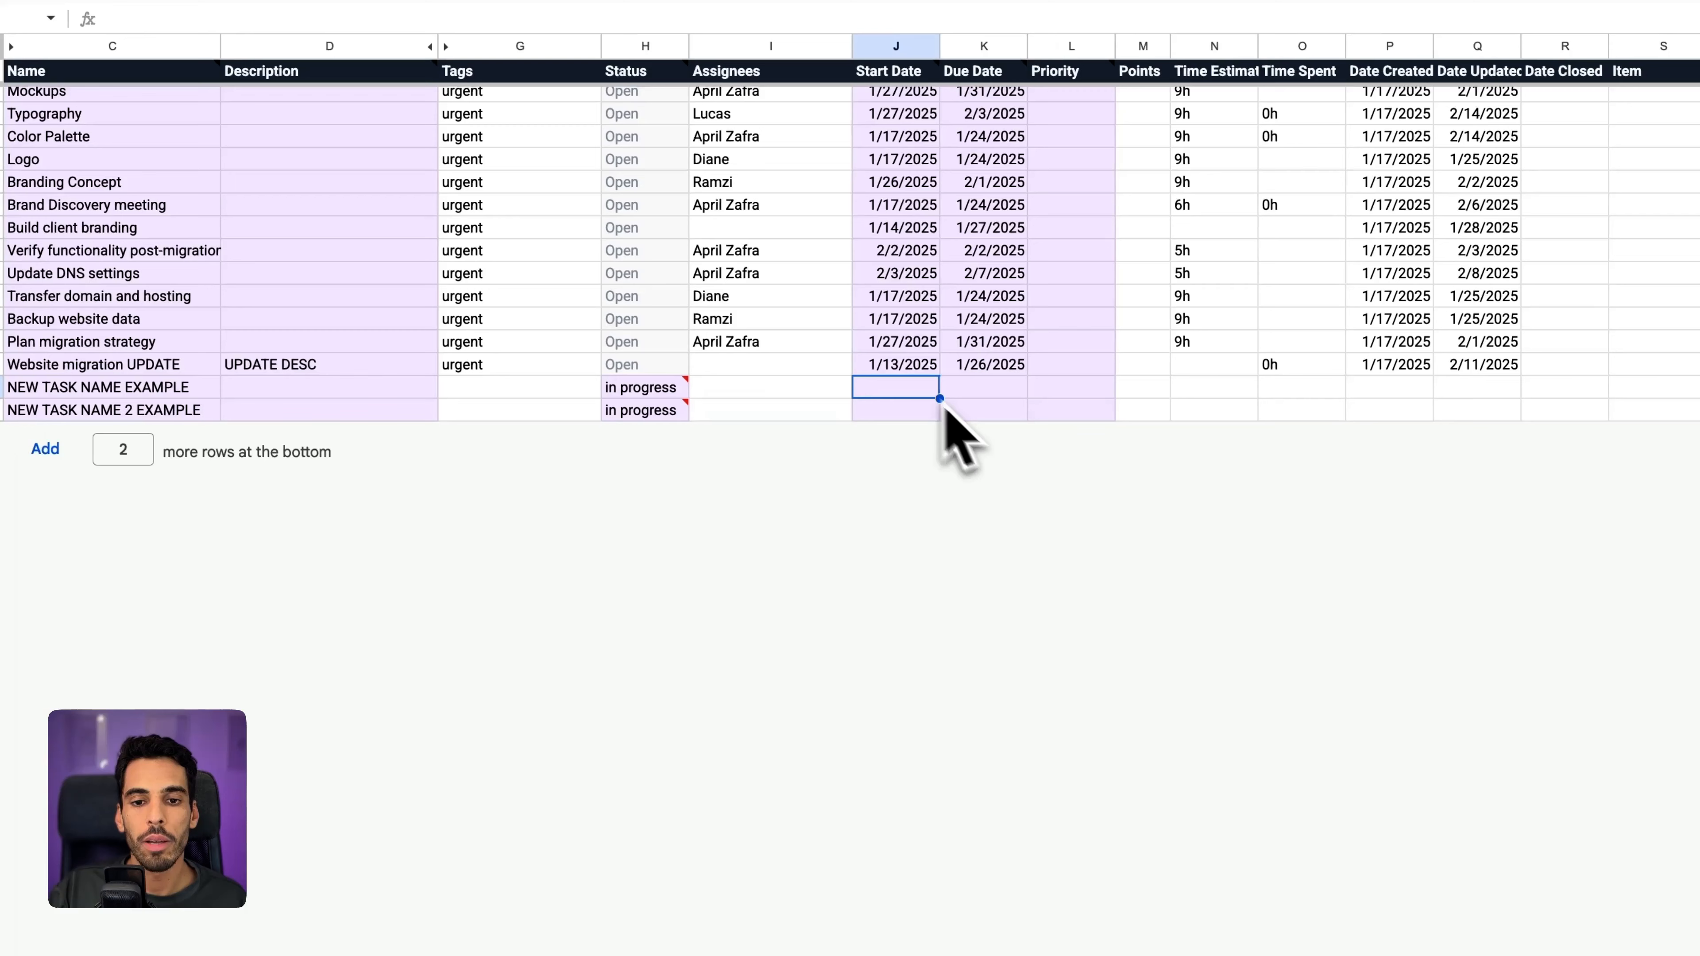
- Copy the start date 1/13/2025 and due date 1/26/2025 from Website migration UPDATE to the new tasks in rows 37 and 38
left_click(902, 369)
left_click_drag(901, 368, 997, 369)
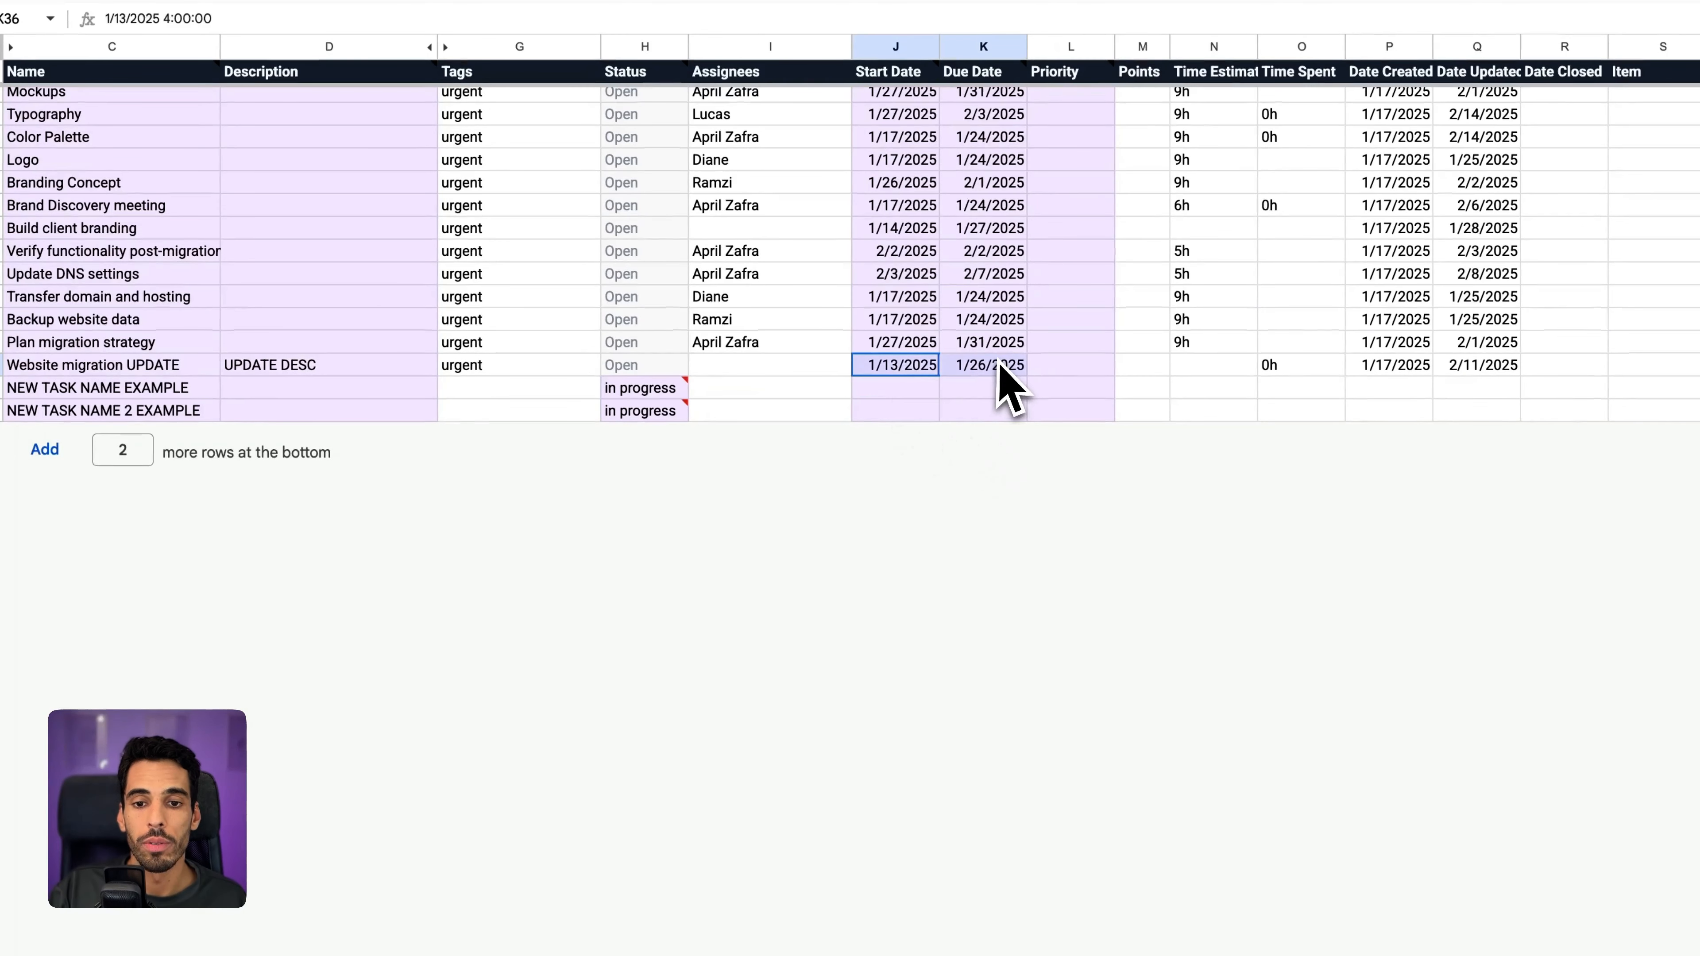
key("ctrl+c")
left_click(914, 392)
key("ctrl+v")
left_click(917, 411)
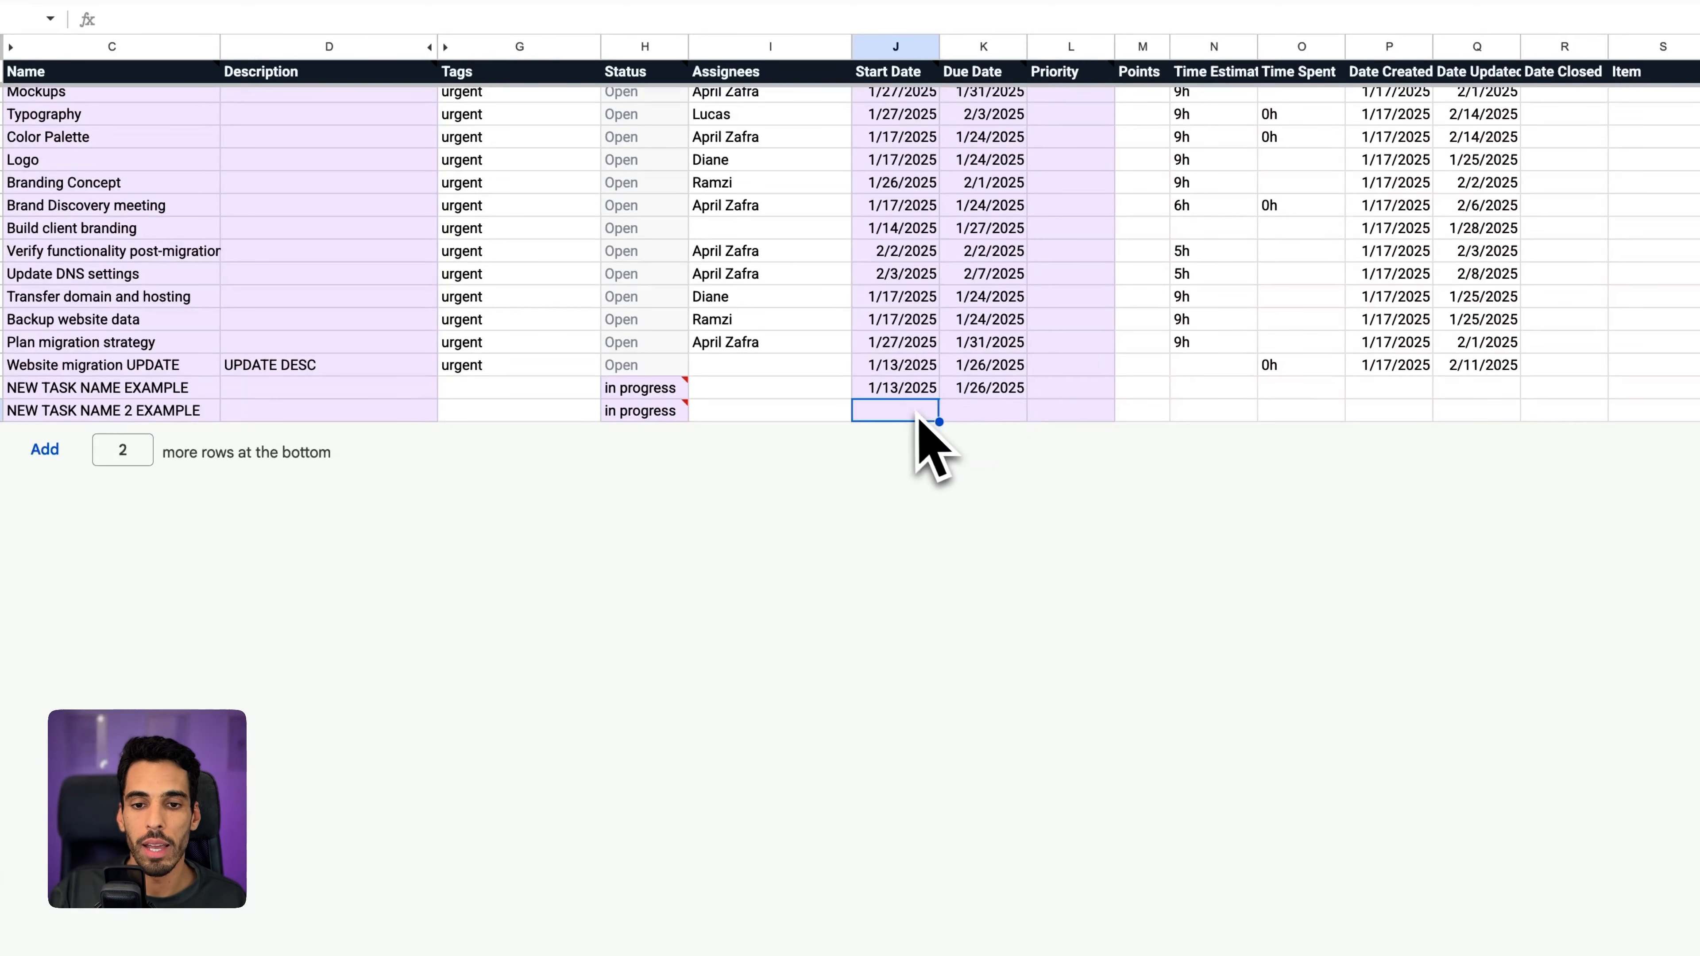
key("ctrl+v")
left_click(405, 392)
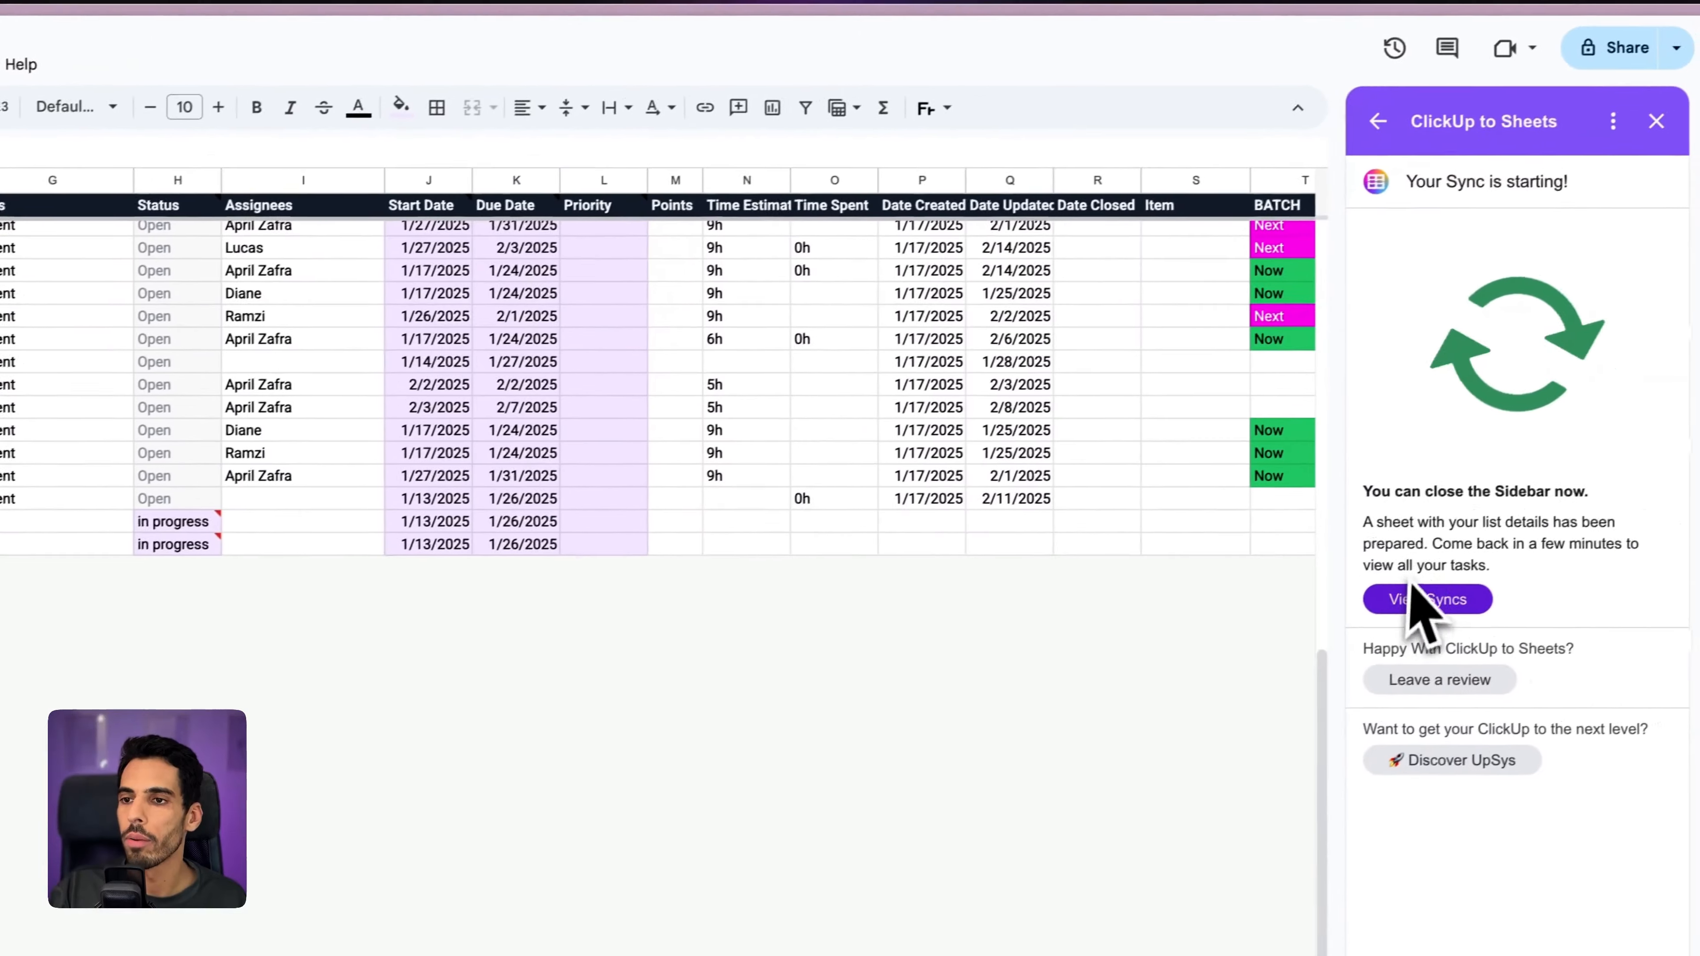
- Update the Monsters, Inc. sync in ClickUp to Sheets with its current options and agree to proceed with the two-way sync
left_click(1638, 410)
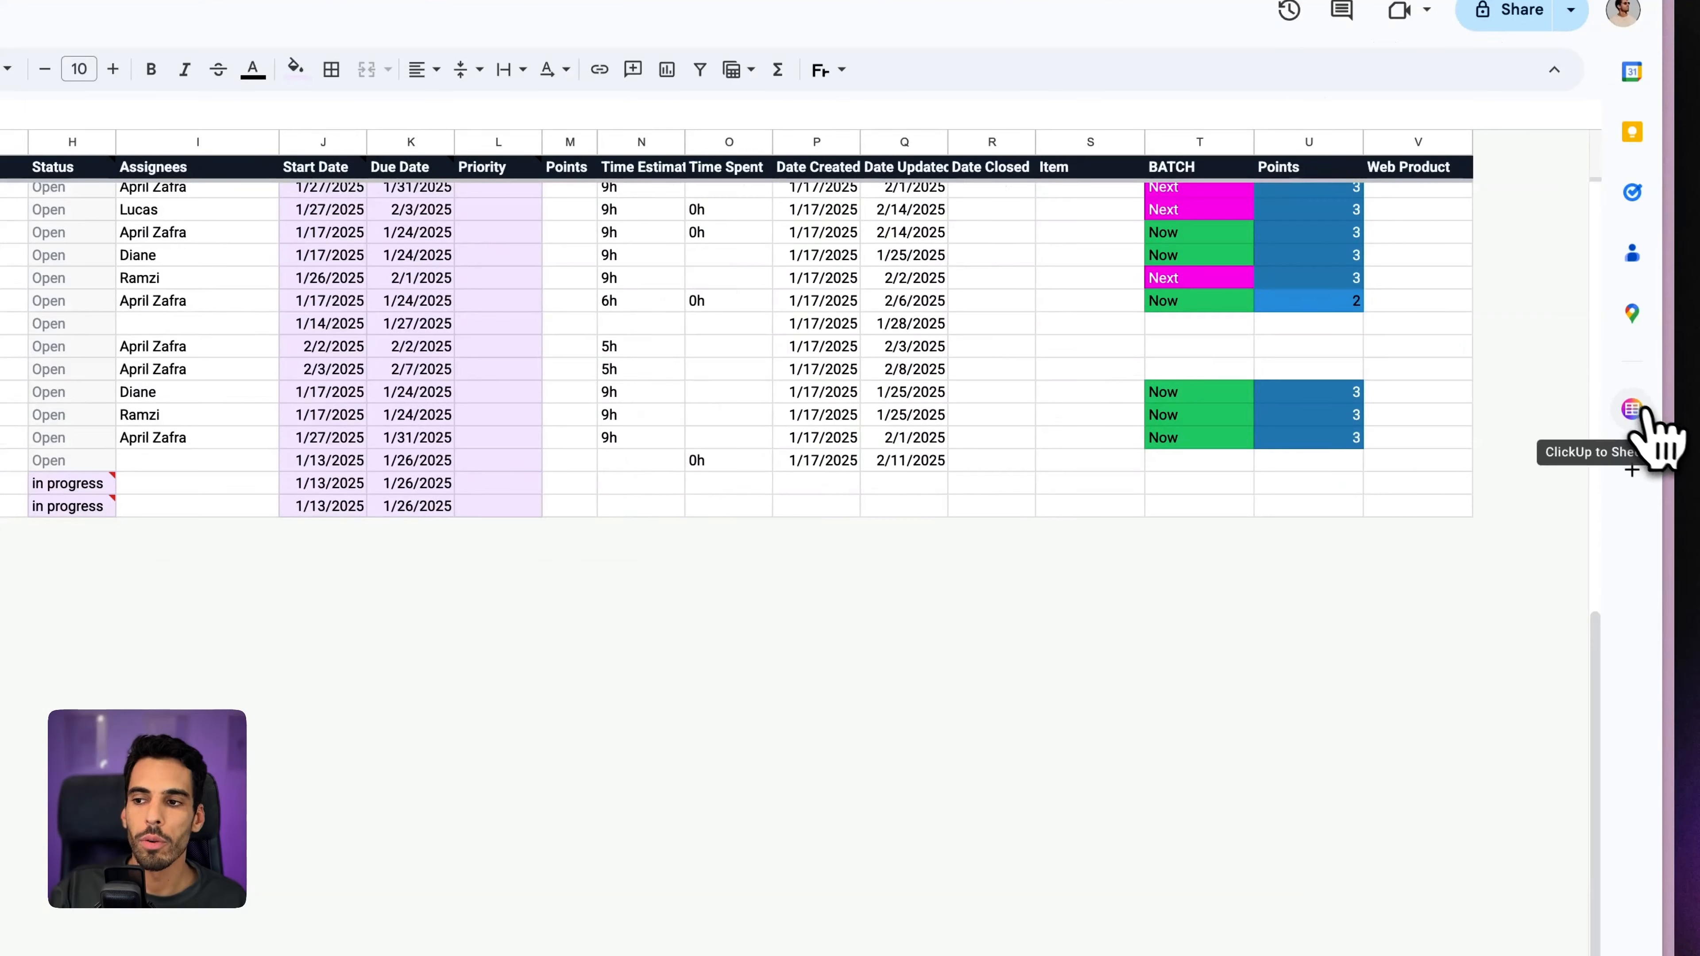
left_click(1638, 410)
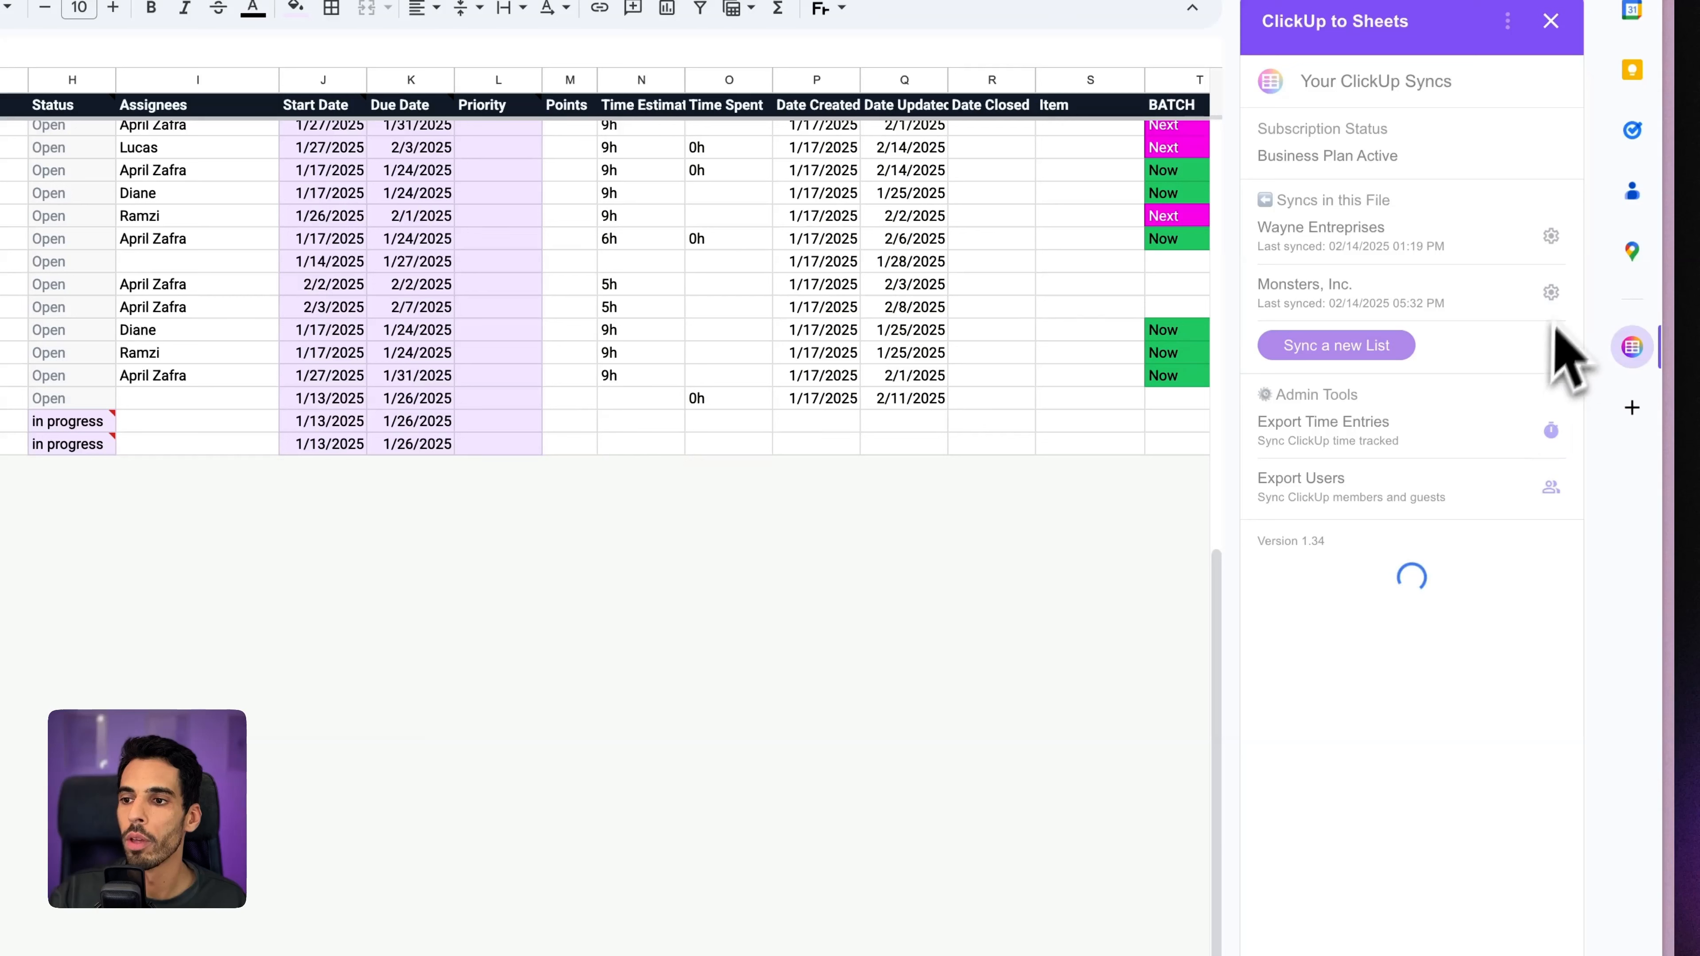
left_click(1551, 294)
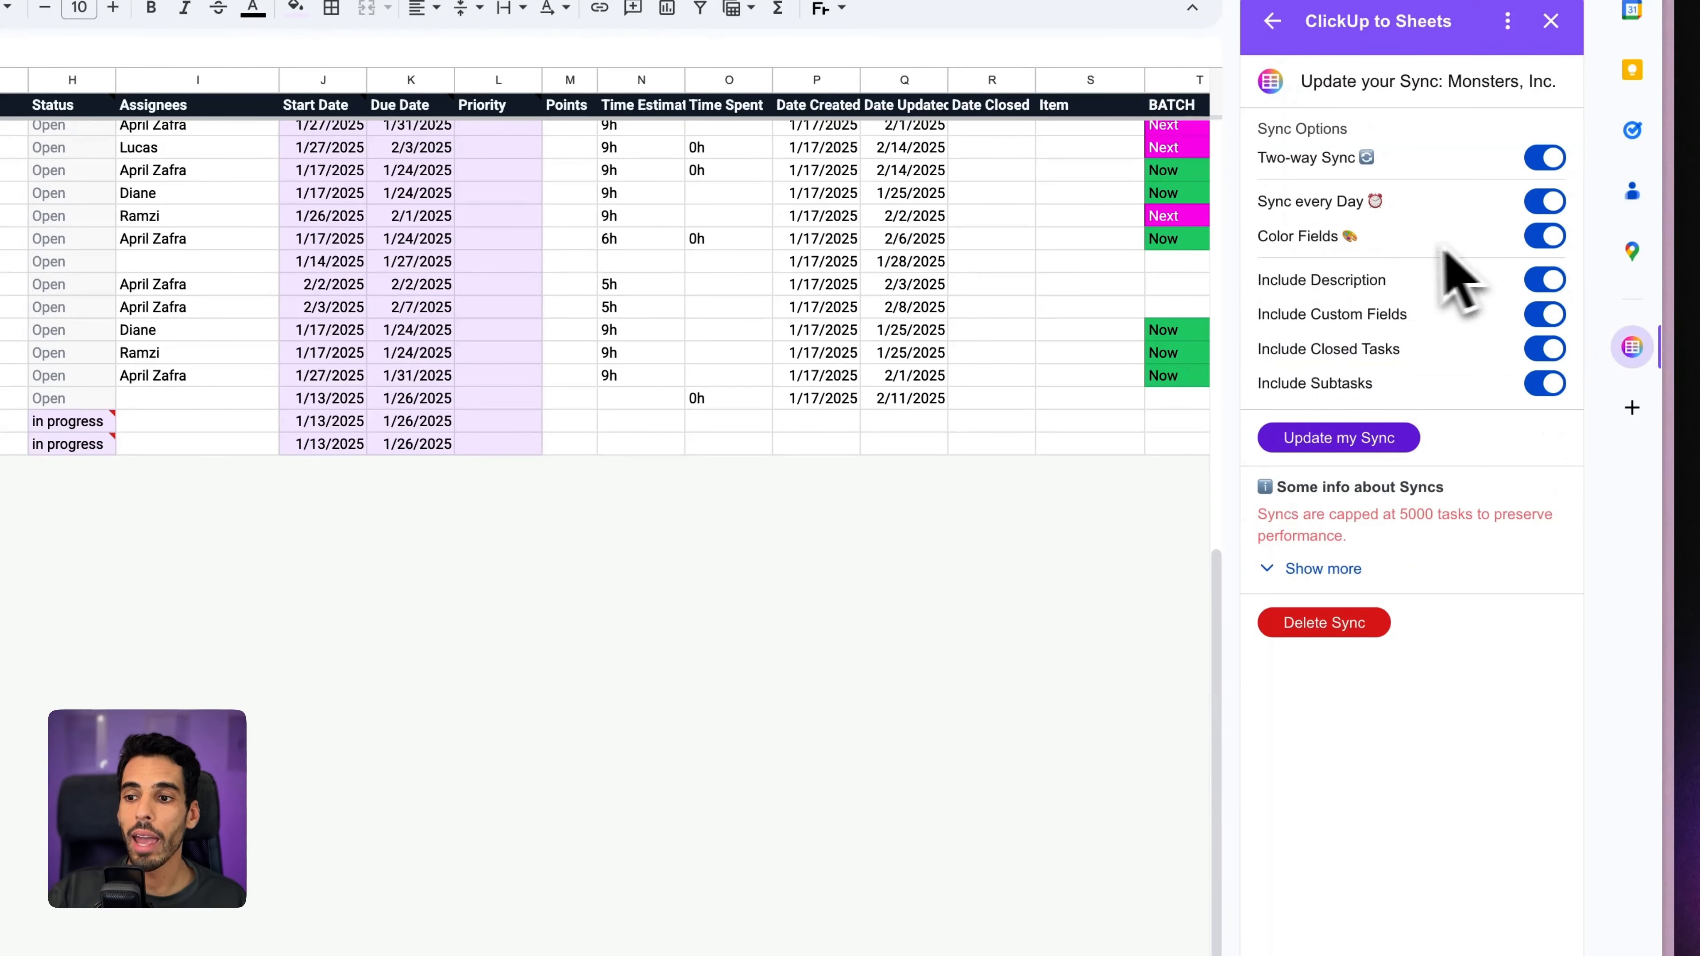
left_click(1351, 442)
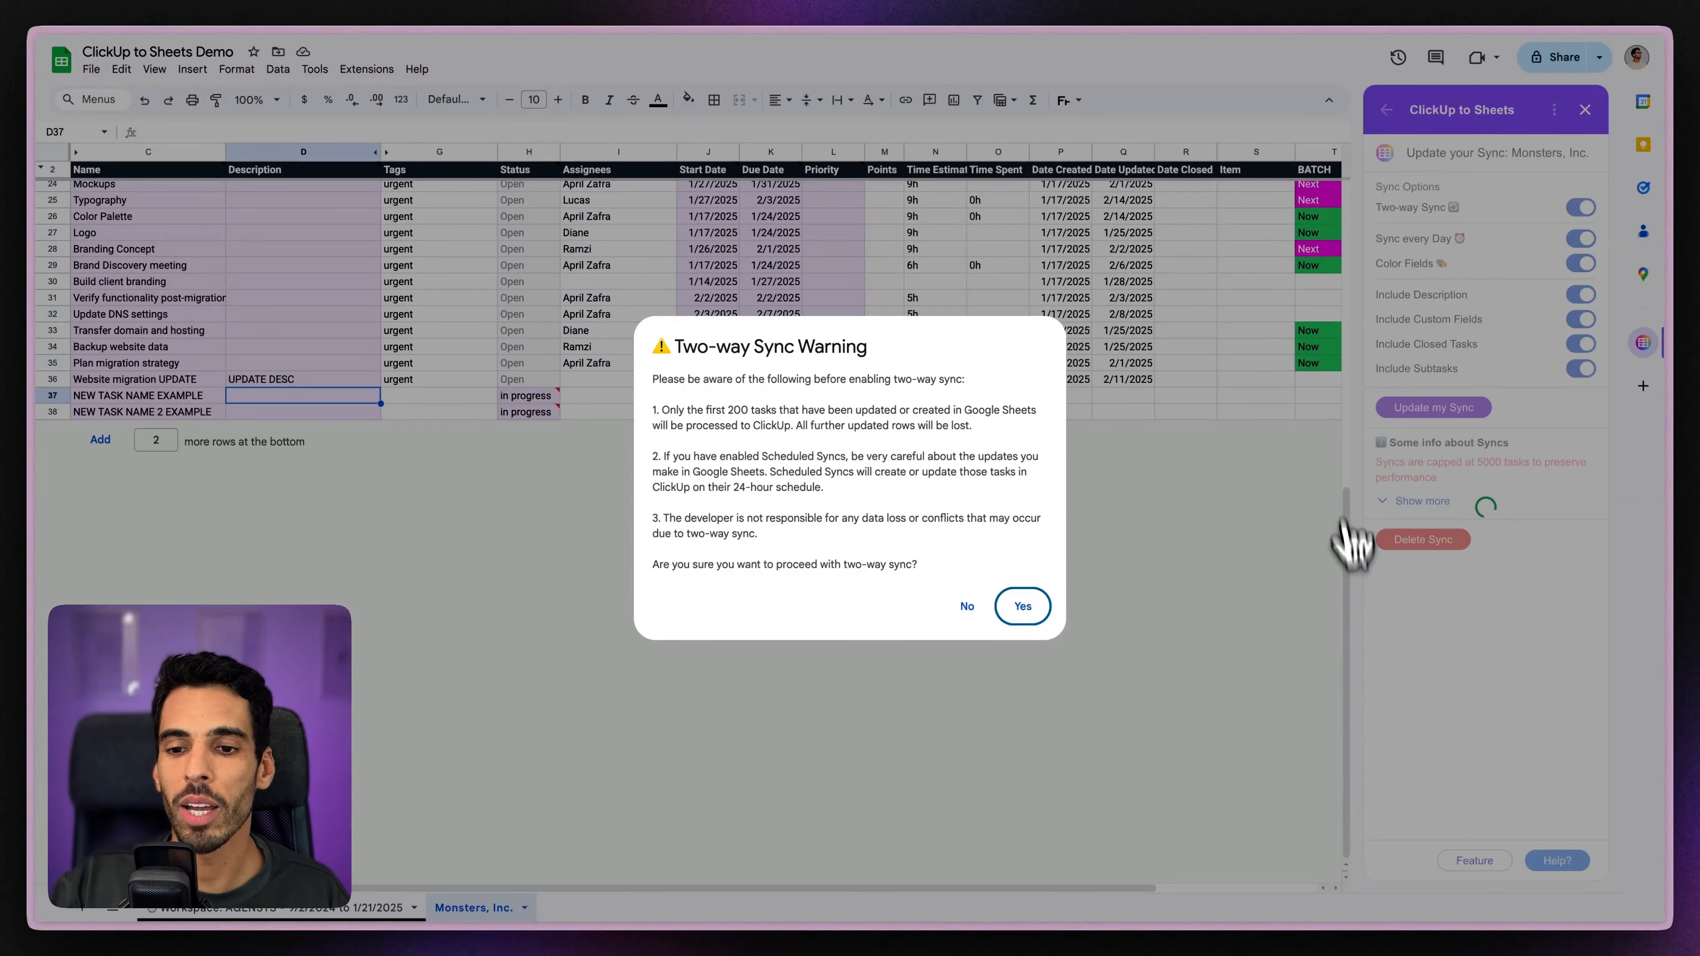
left_click(1023, 606)
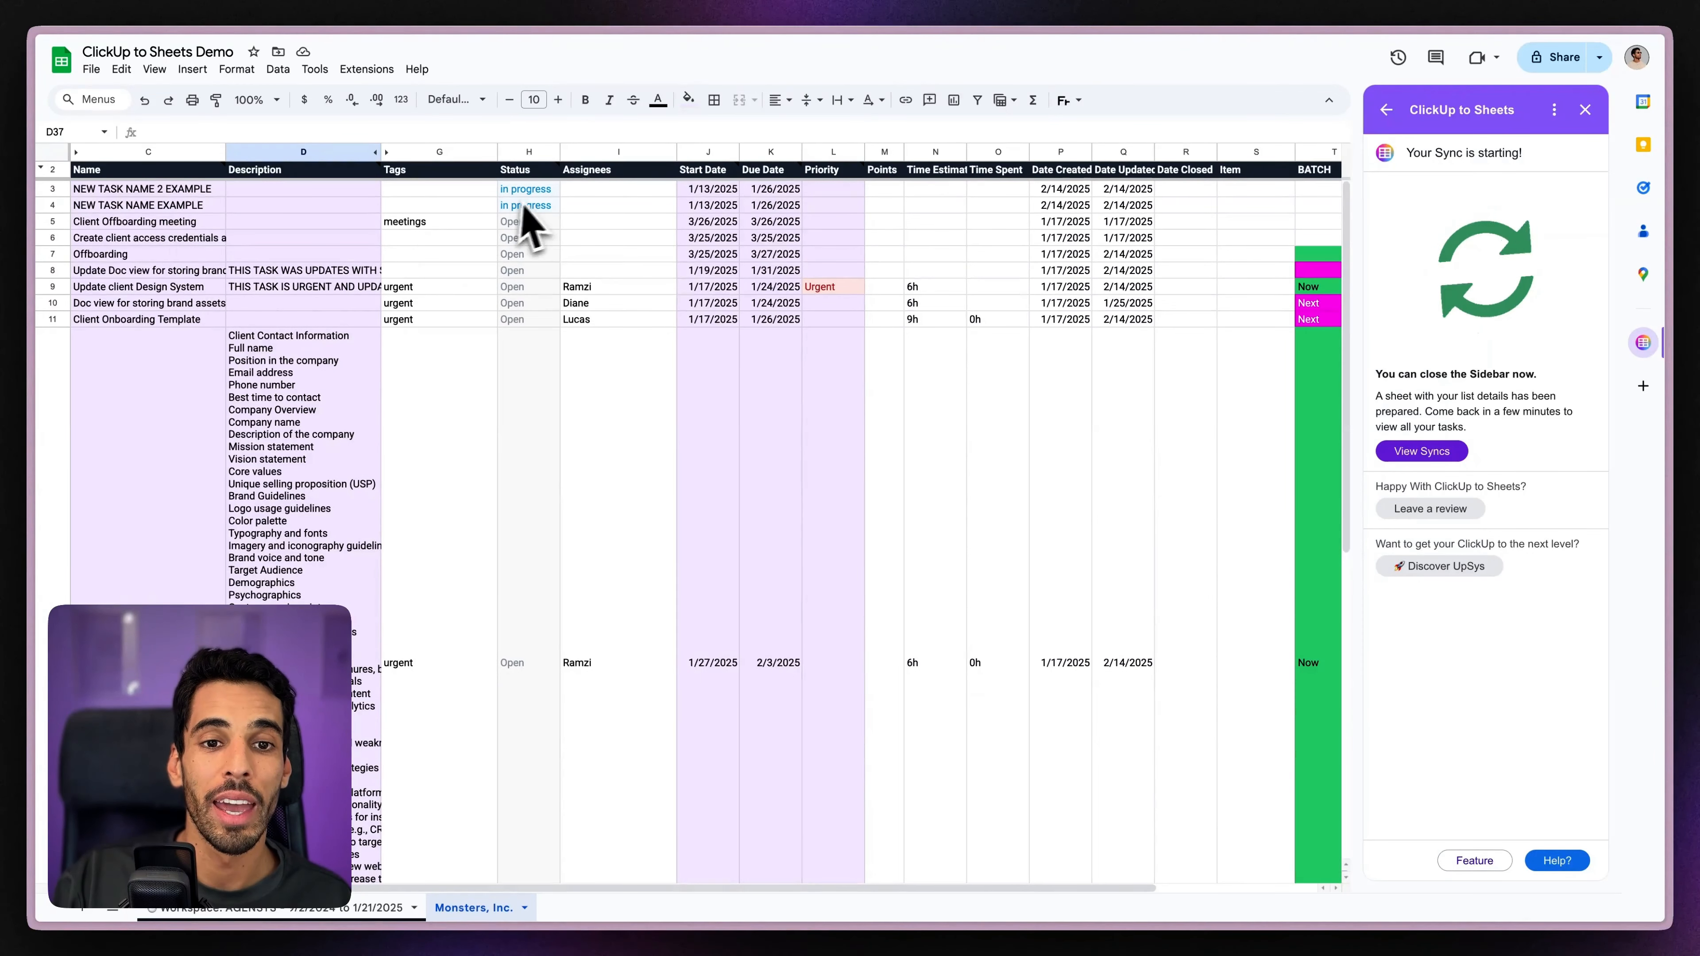
- Check the status choices of the synced NEW TASK NAME 2 EXAMPLE row and locate the Update client Design System task
left_click(526, 191)
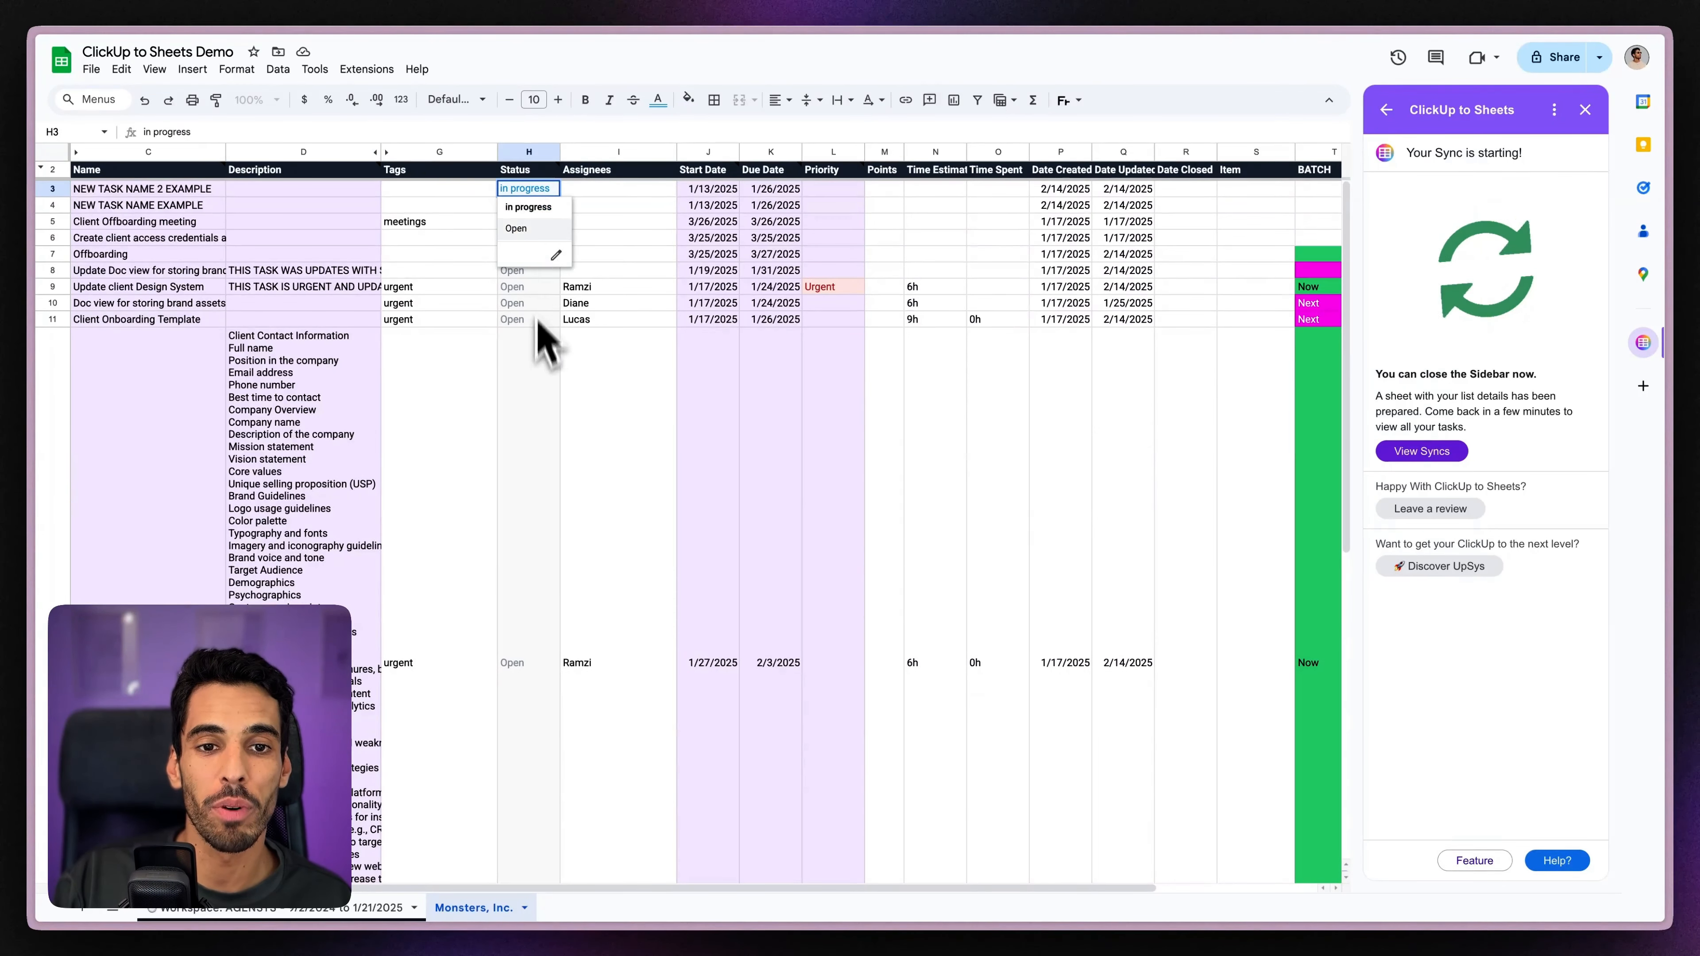
left_click(552, 335)
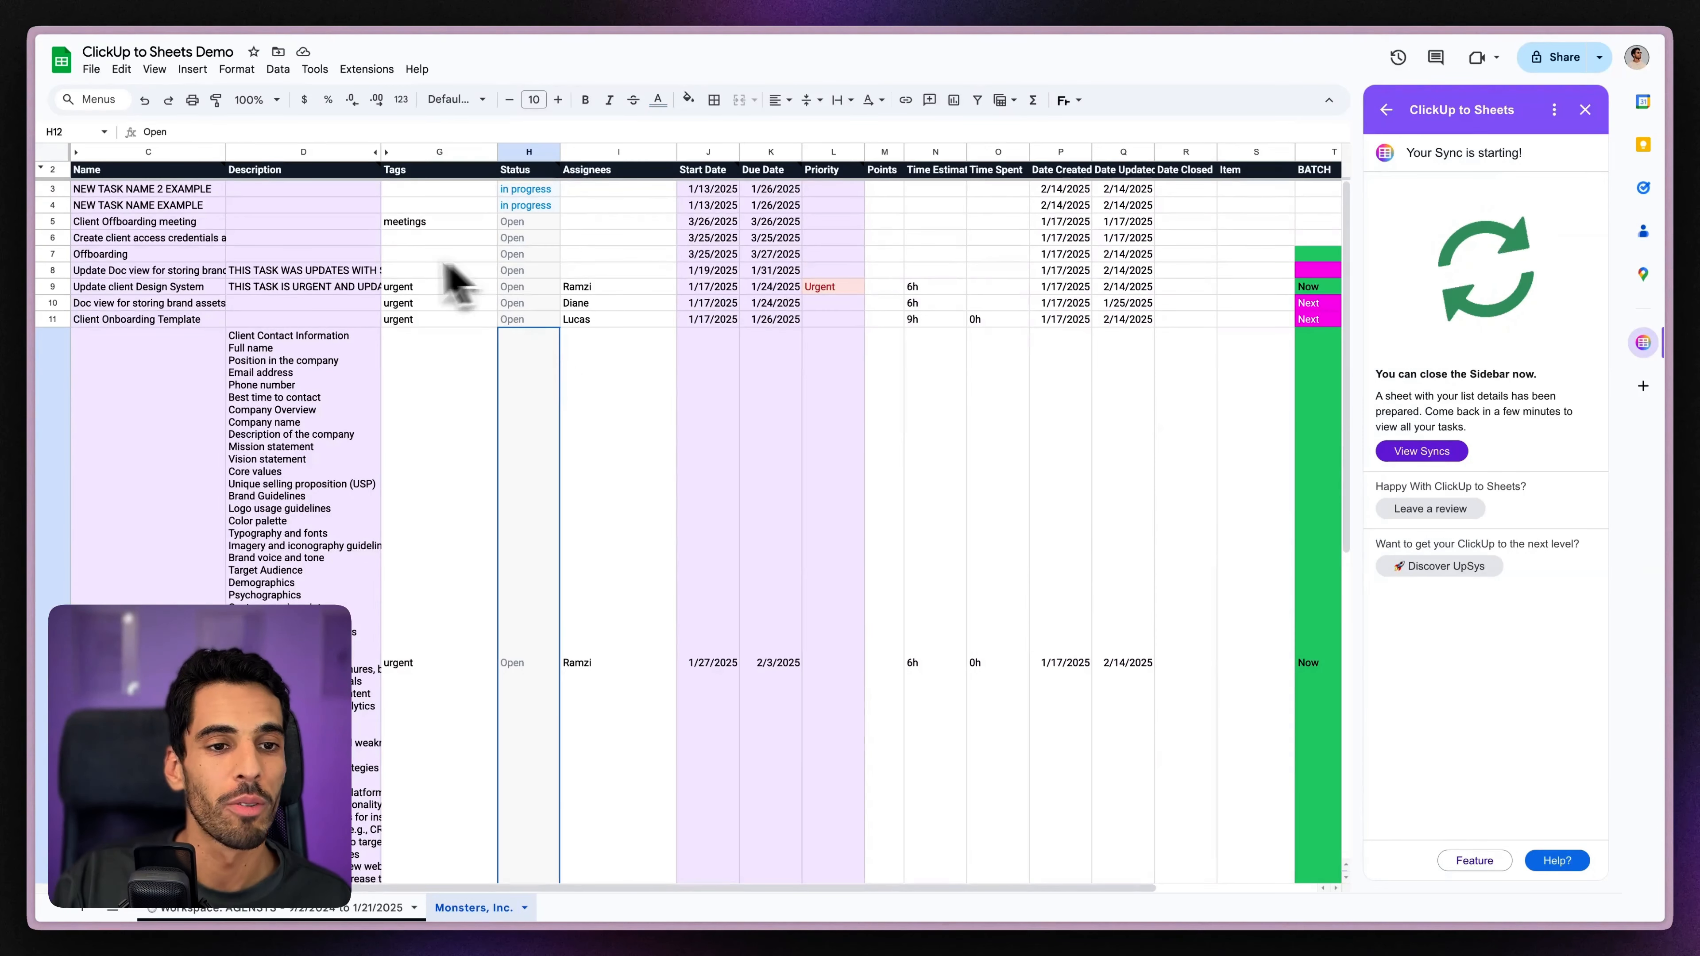
left_click(204, 287)
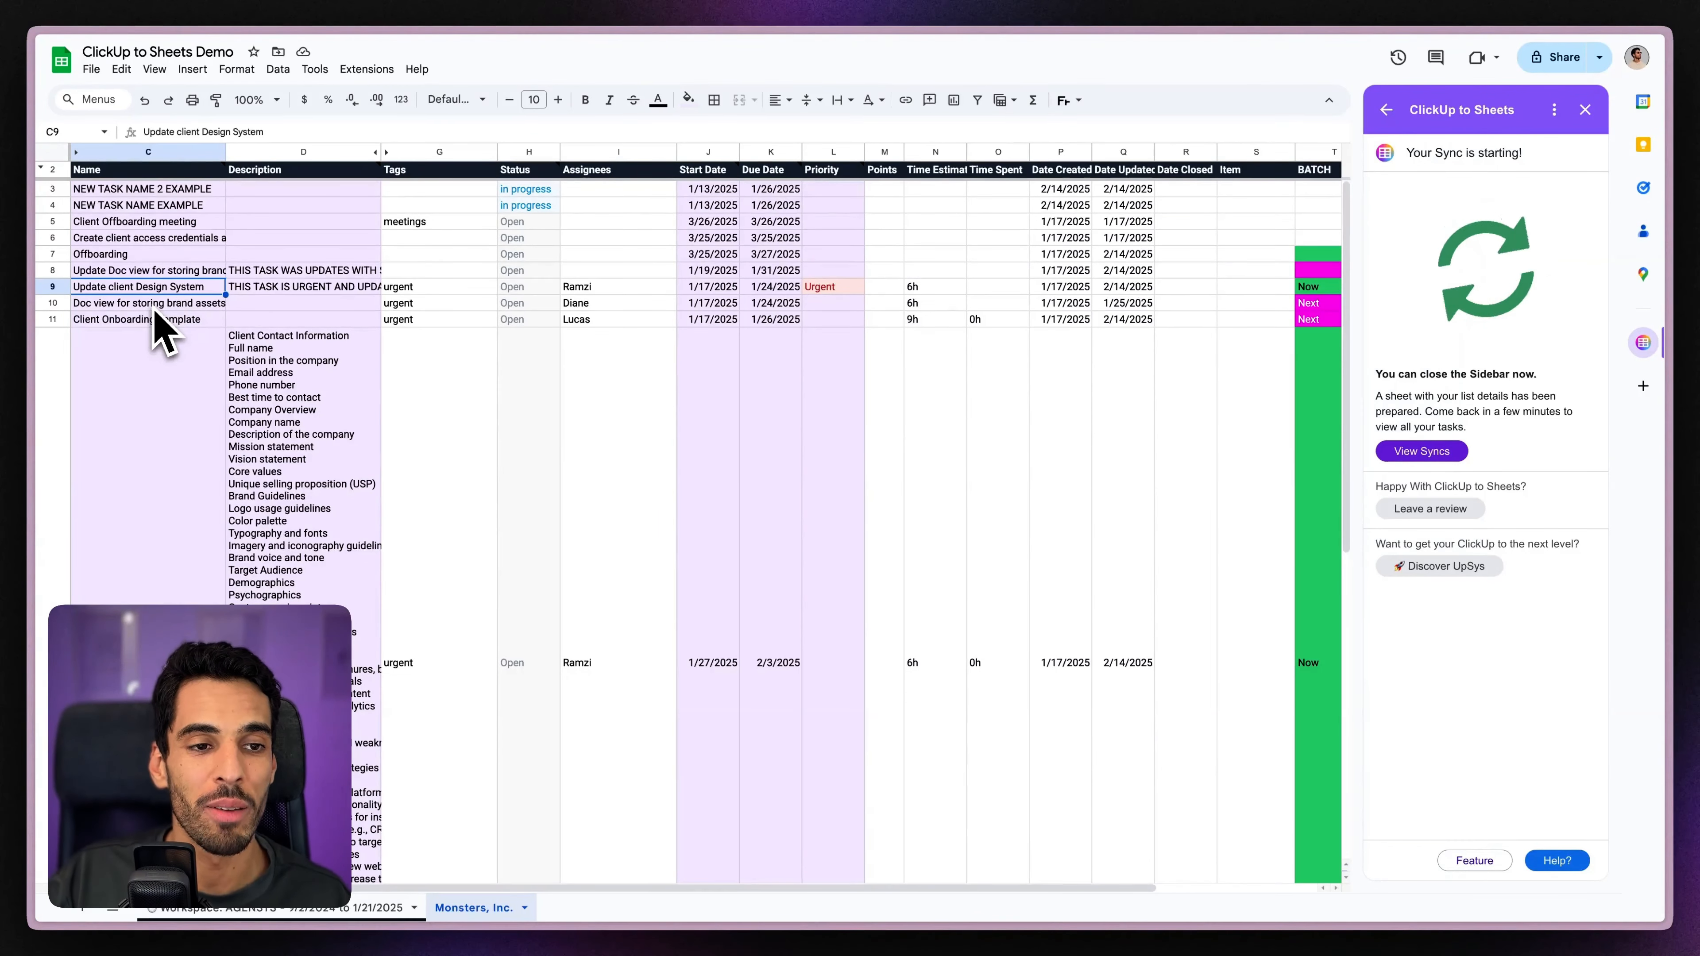
- Switch to ClickUp, expand the Web agency Project subtasks, and show the Monsters, Inc. list's subtasks as separate tasks
left_click(46, 285)
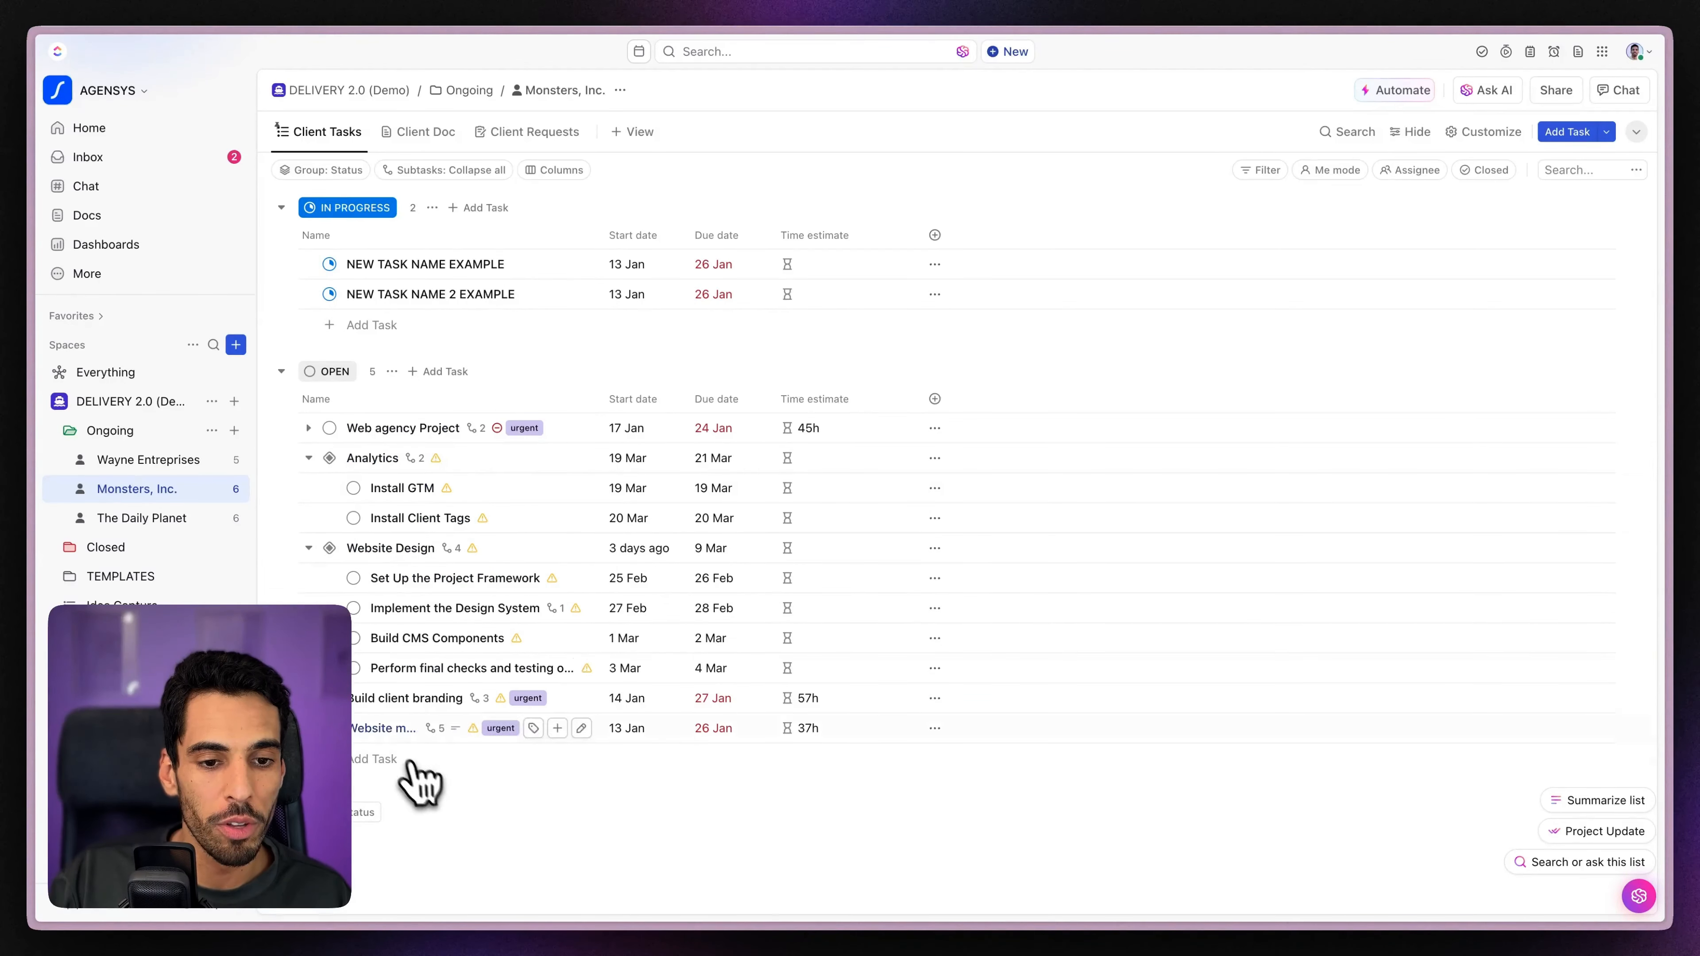
left_click(455, 698)
left_click(435, 743)
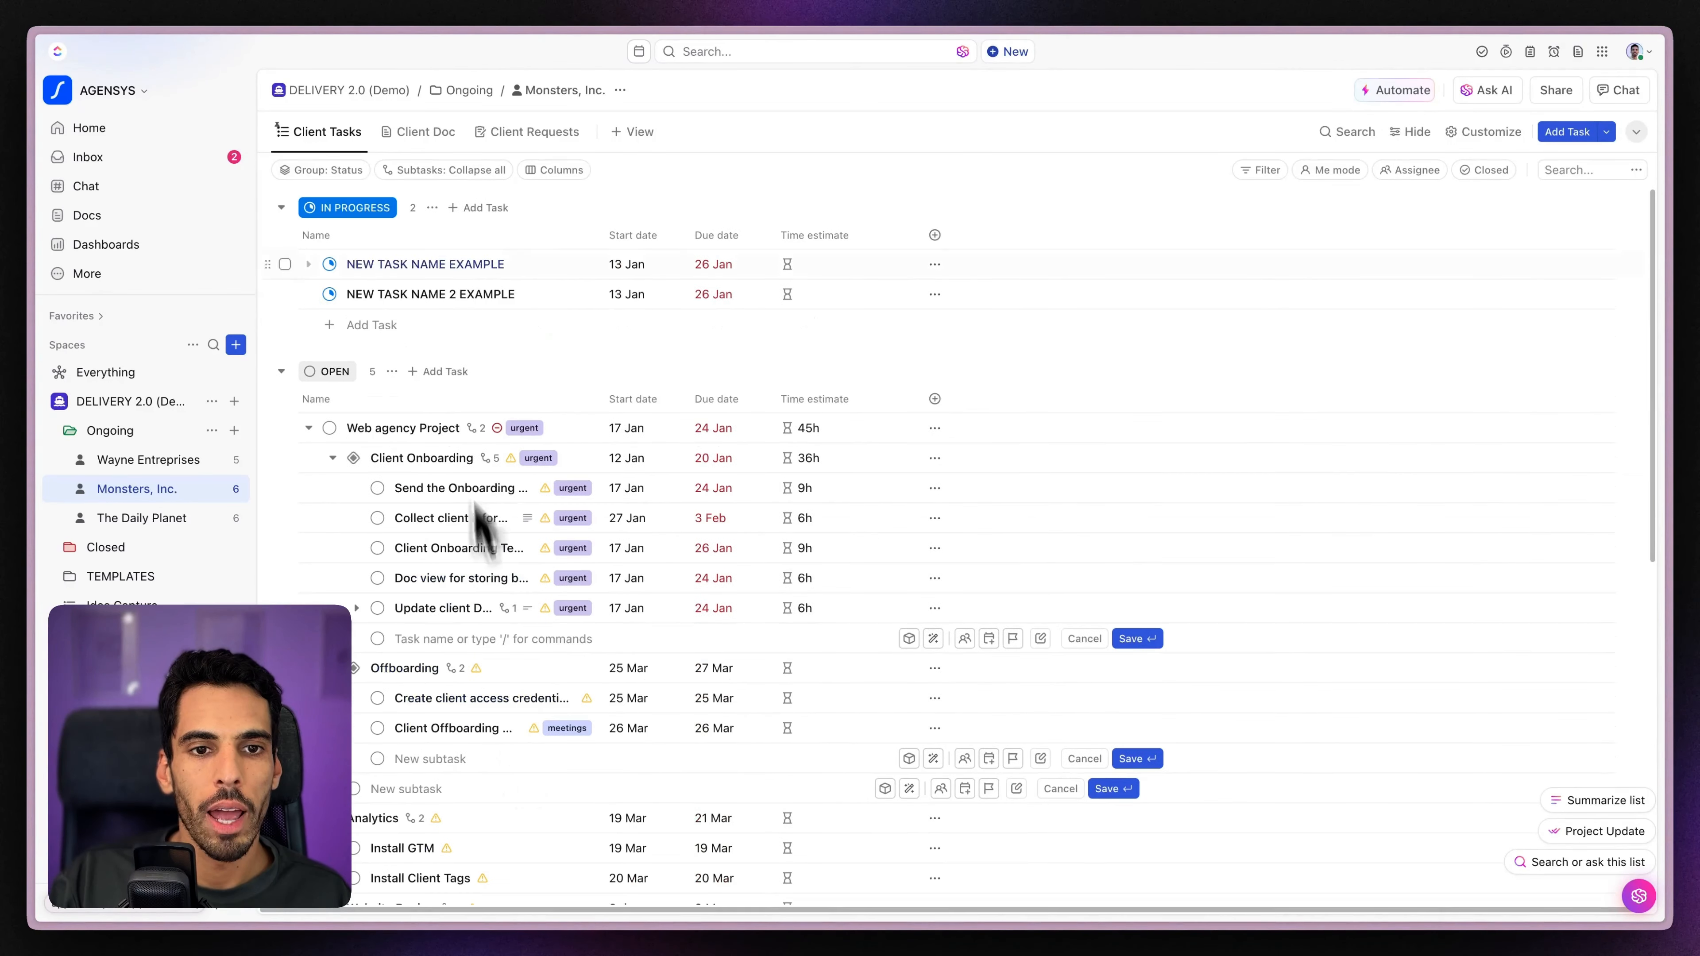
left_click(435, 170)
left_click(435, 170)
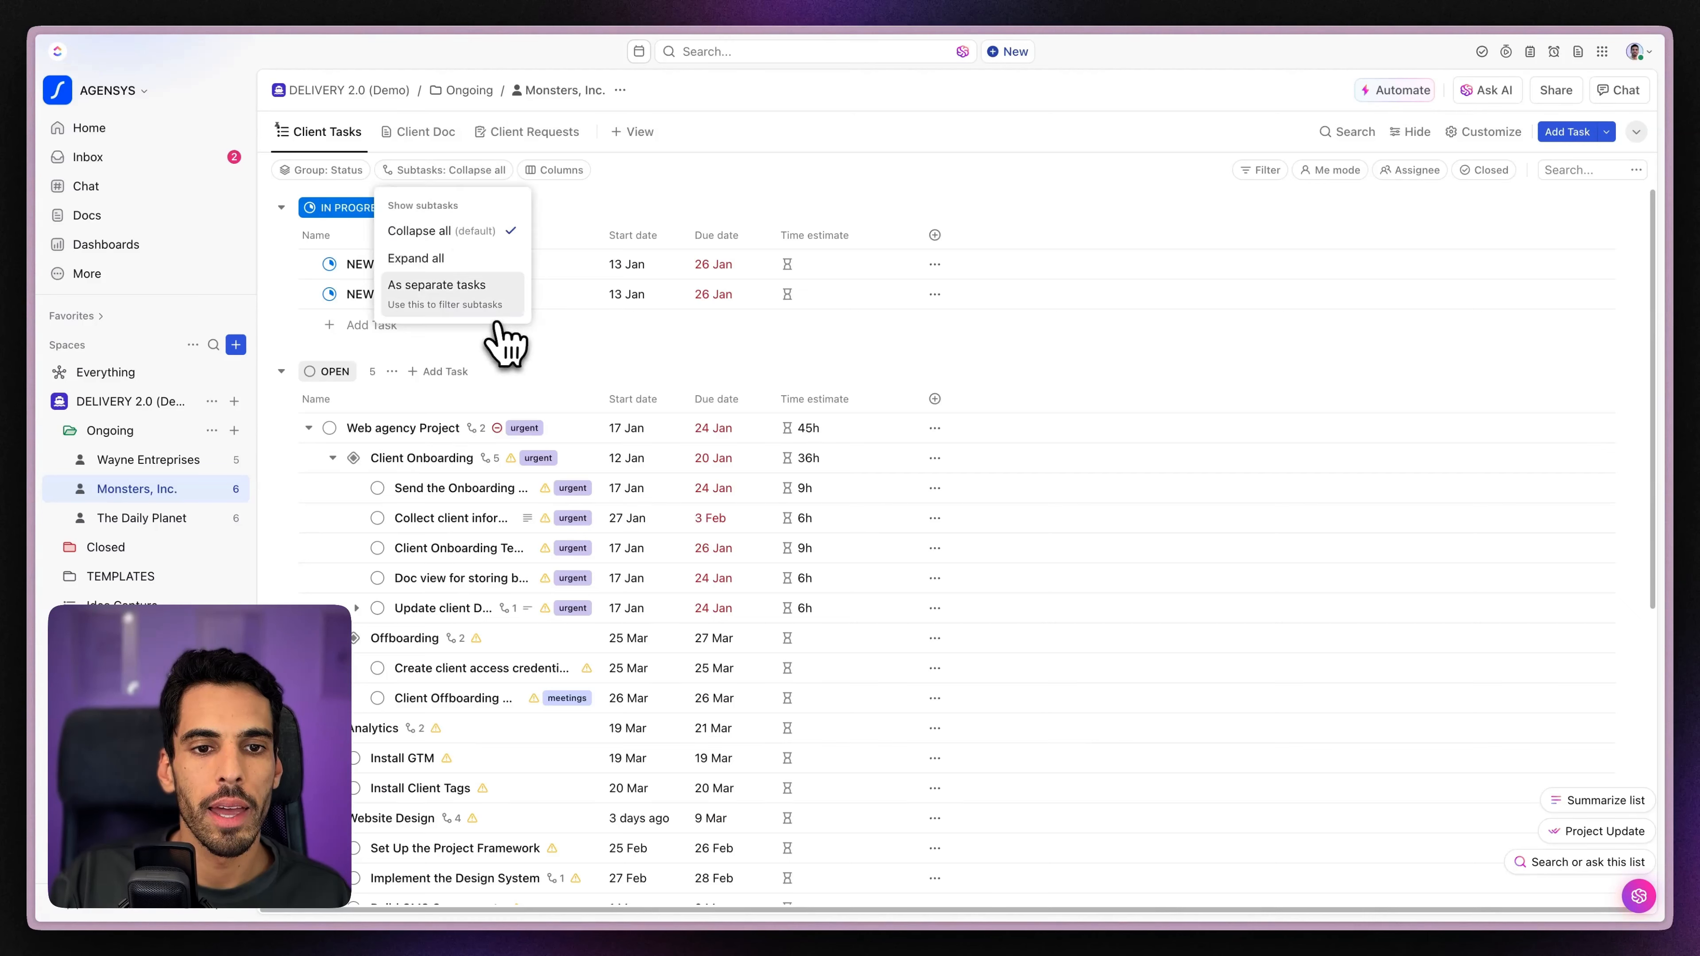
left_click(504, 335)
- Search the Monsters, Inc. list for "update d" and open the Update Doc view task to check its synced details
left_click(1568, 170)
type("update d")
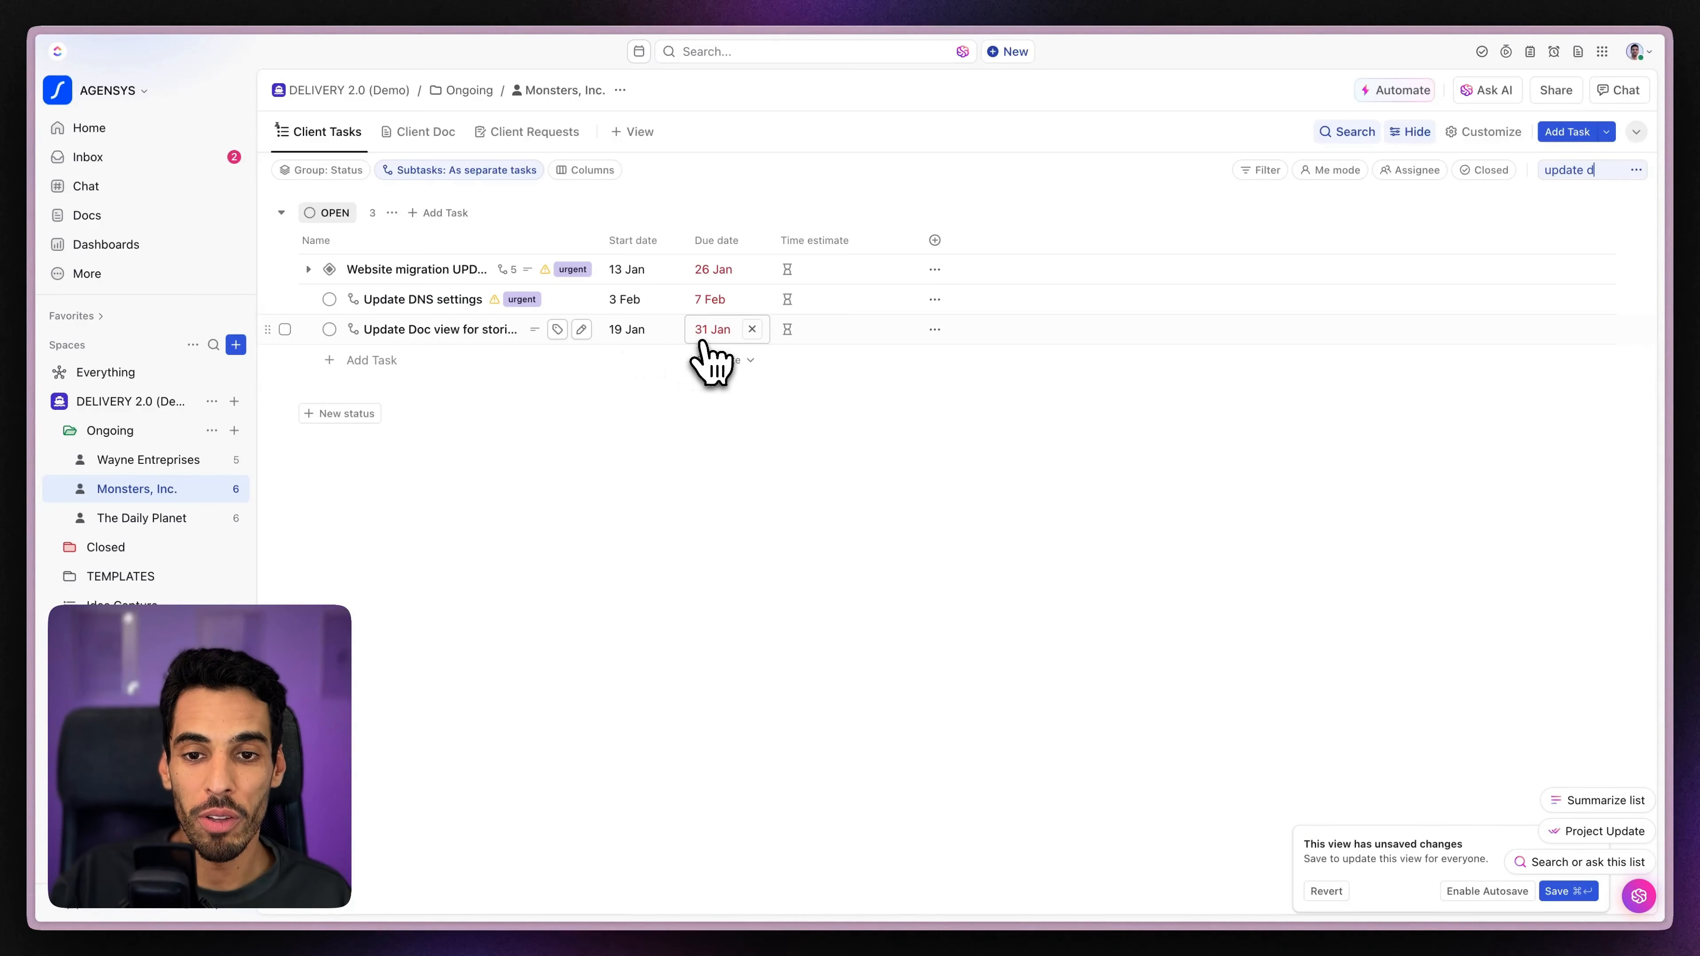
left_click(416, 329)
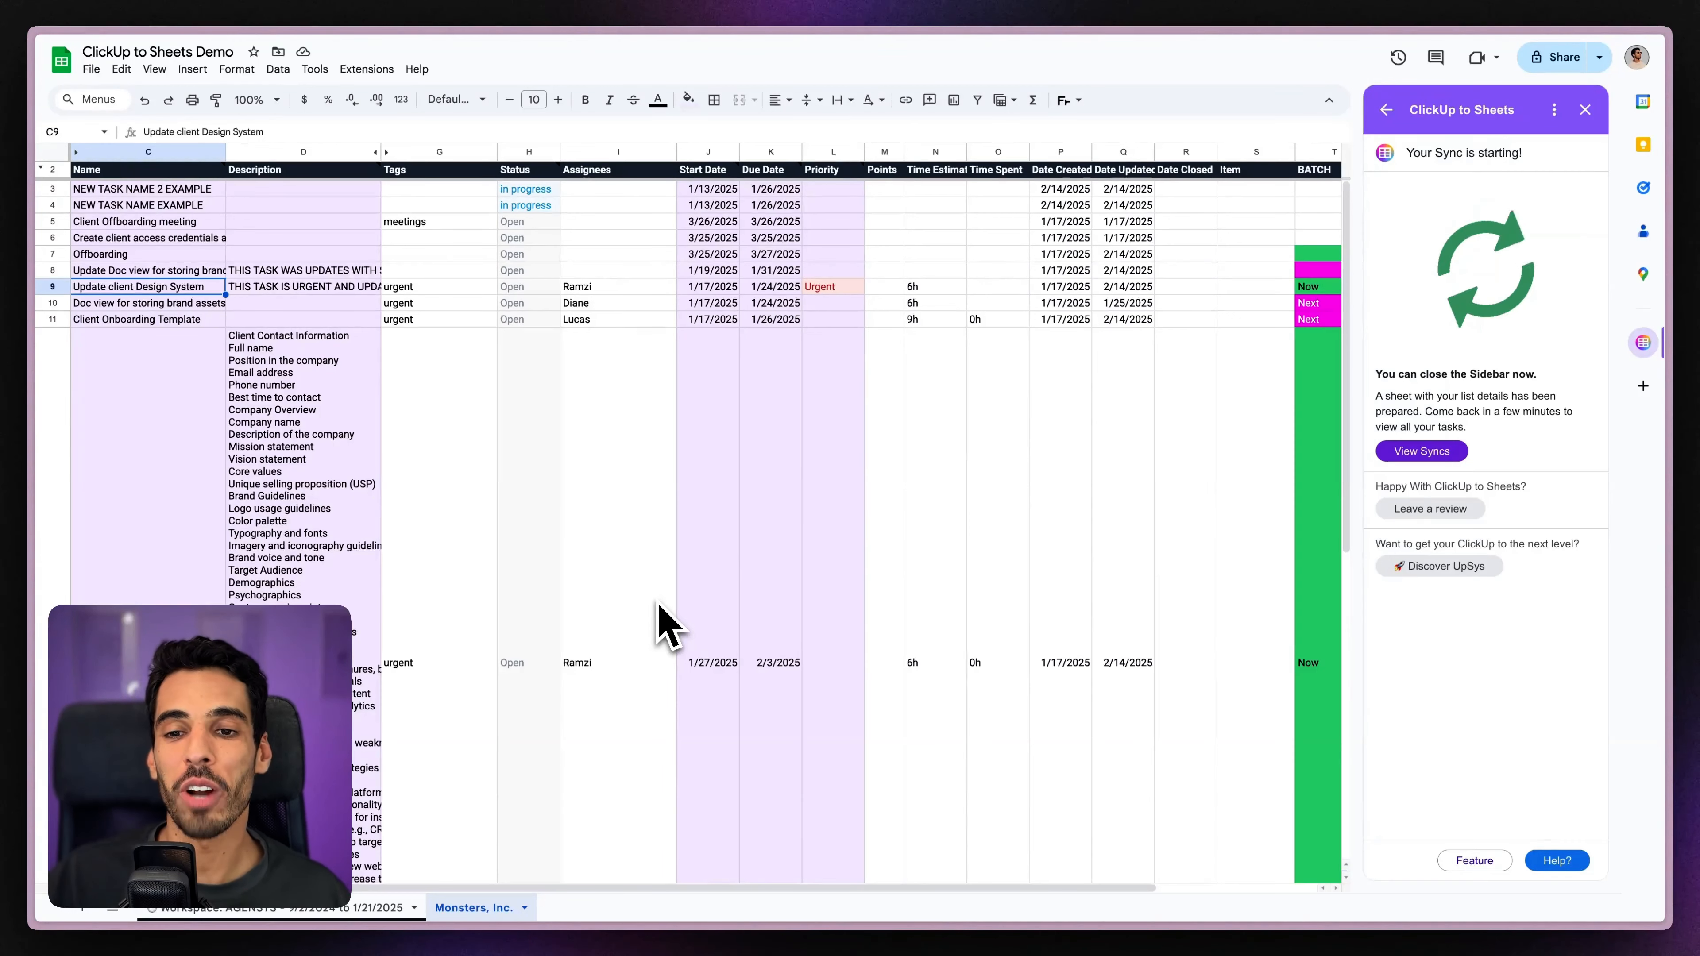
- Back in Google Sheets, check the status choices of the Update Doc view task and inspect the Priority cells of the first tasks
left_click(543, 287)
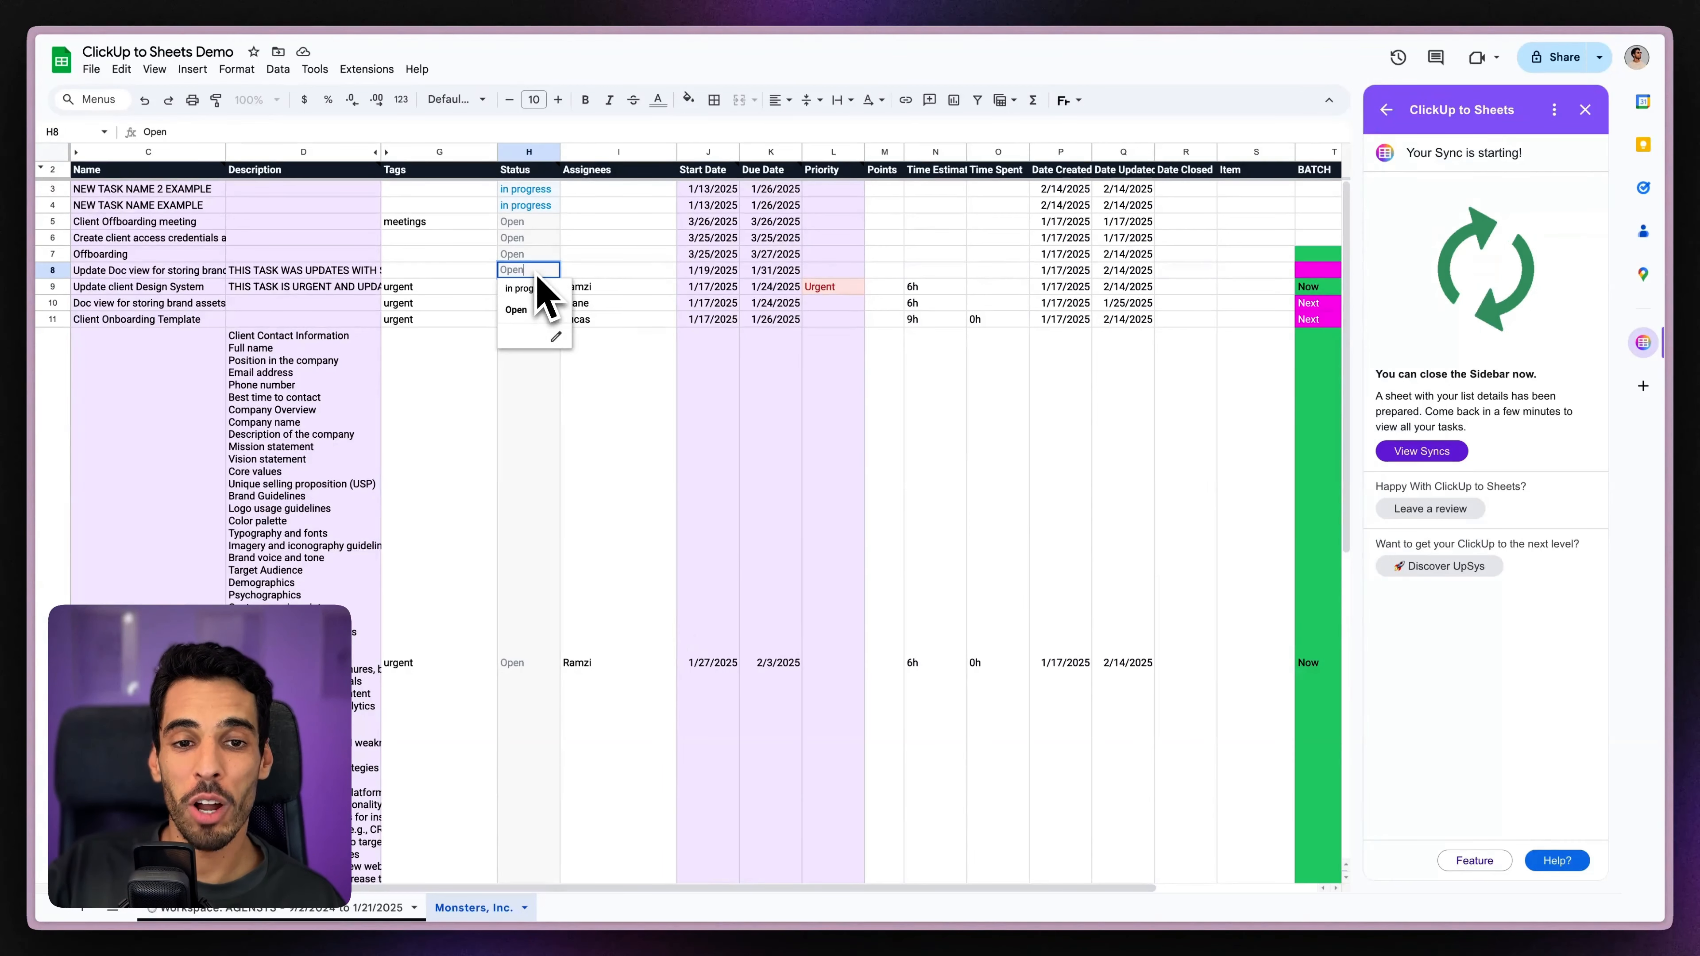
left_click(823, 241)
double_click(823, 243)
left_click(822, 194)
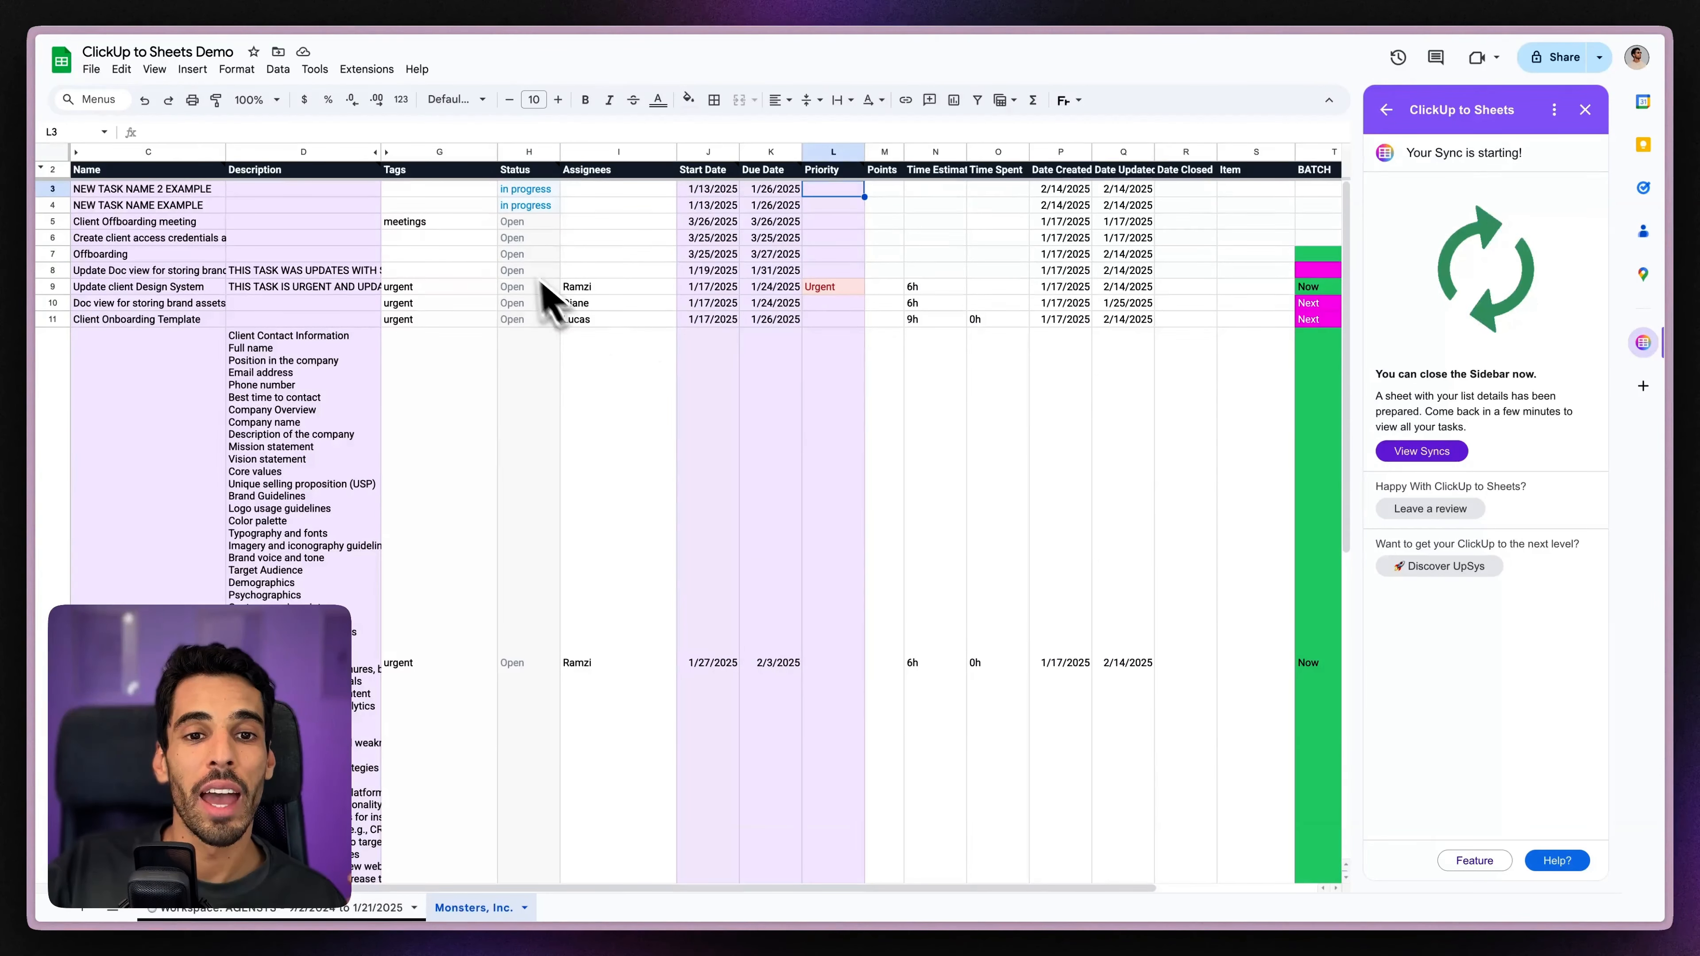